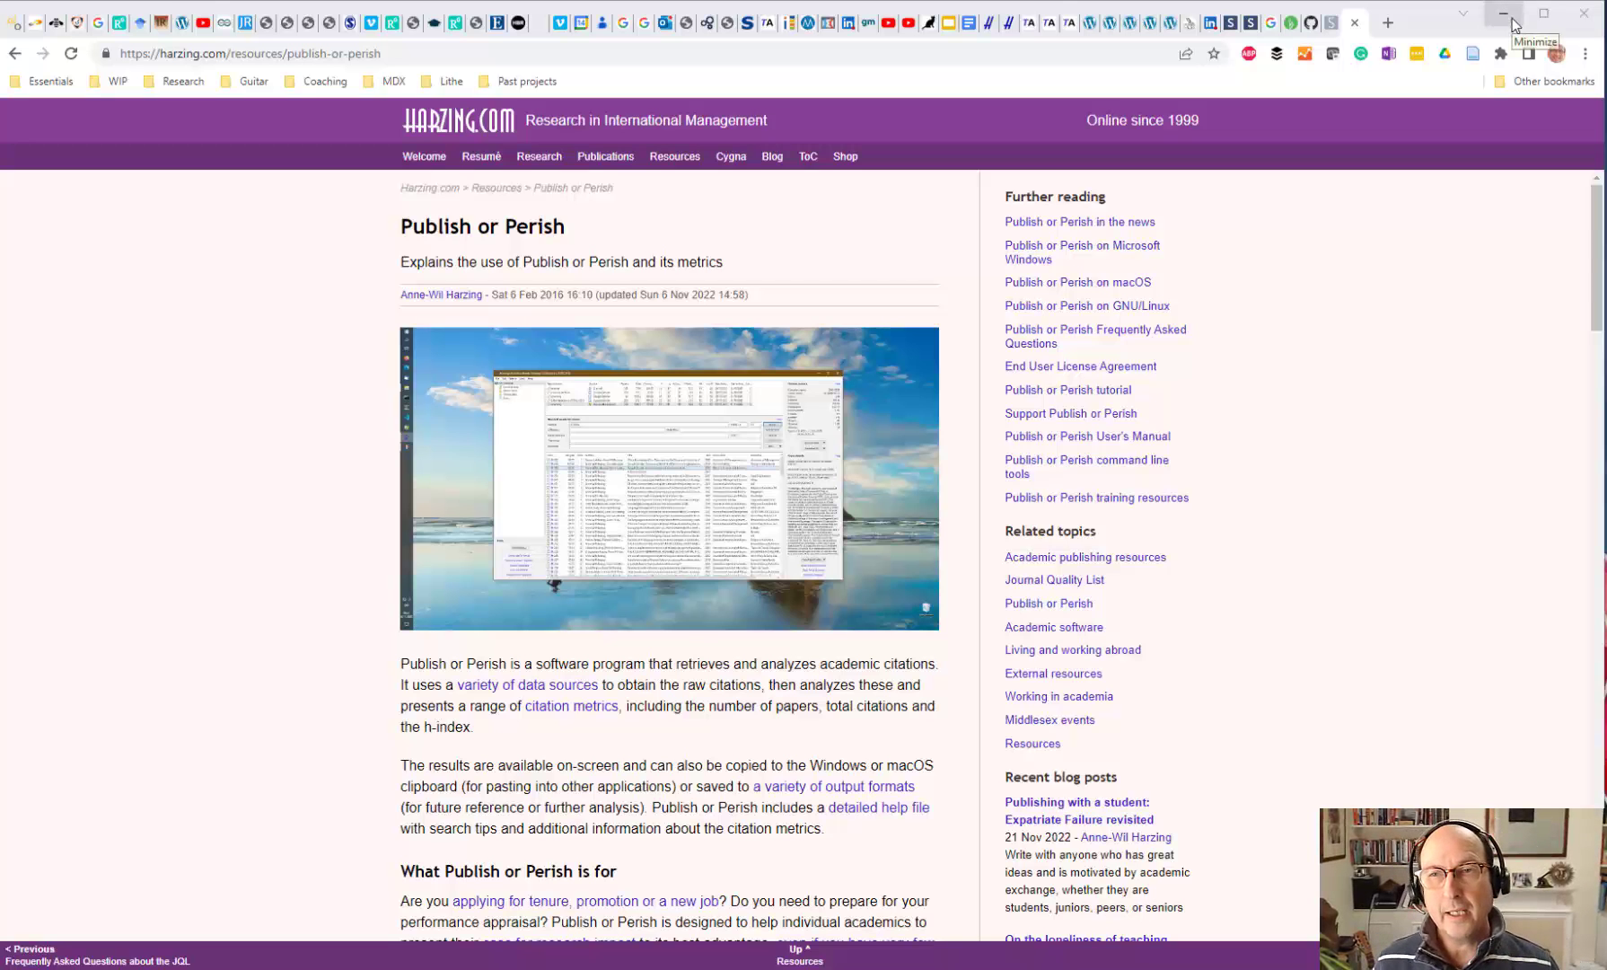
- Bring Publish or Perish forward, enlarge its window, and review each saved search, ending on 'paradox'
left_click(1512, 18)
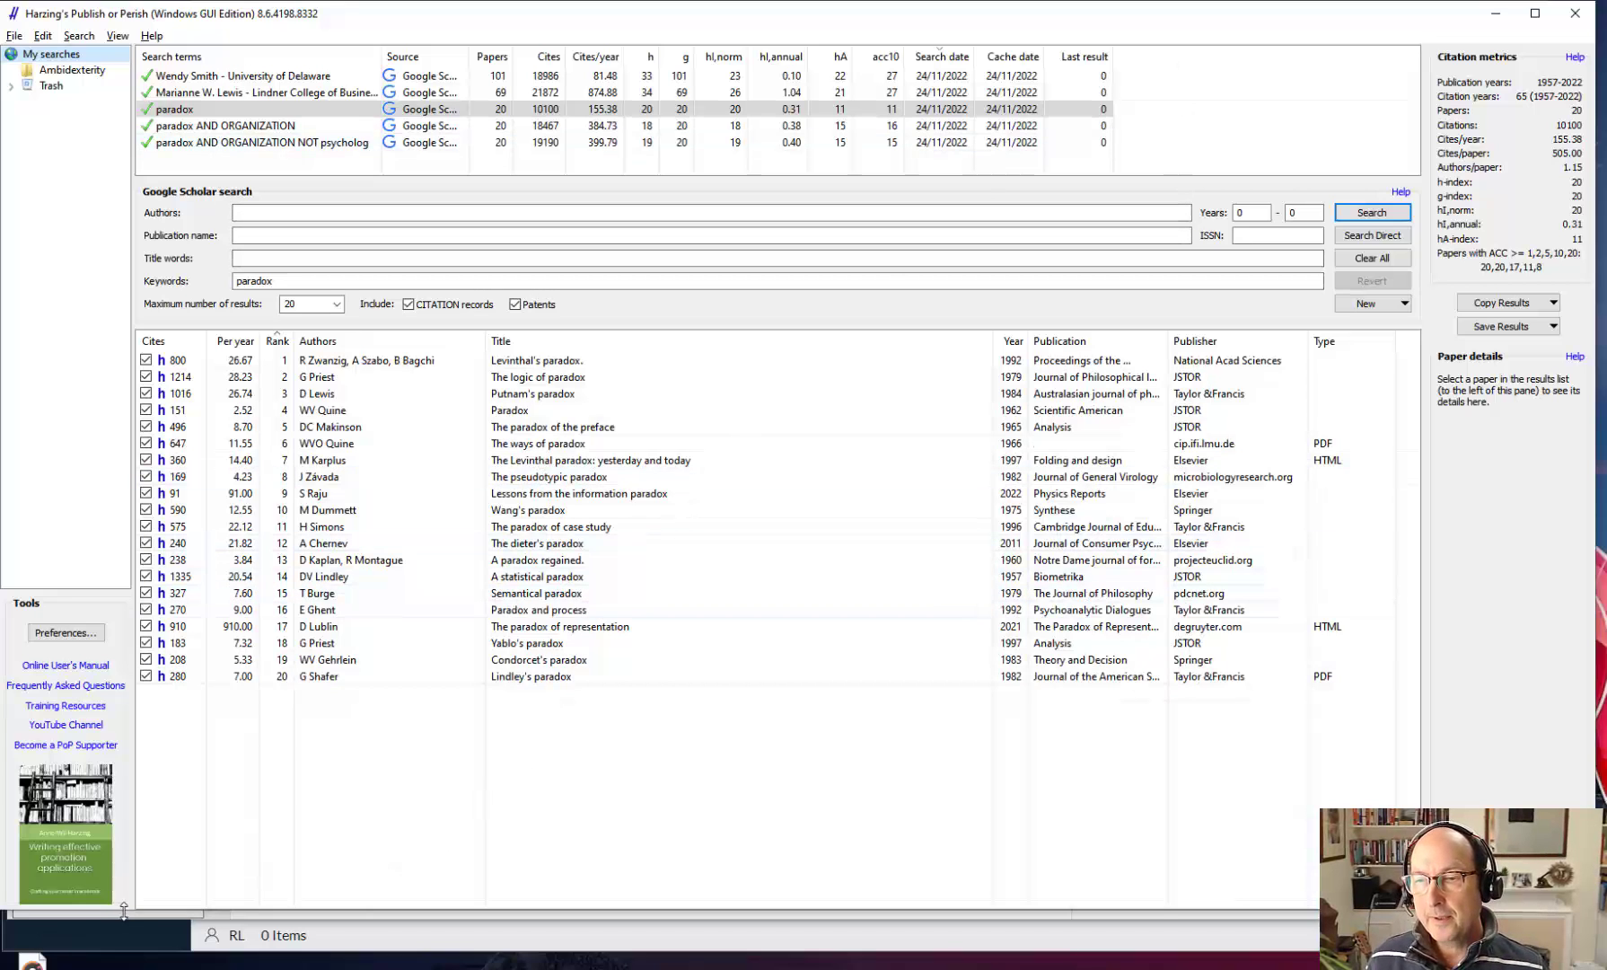
left_click_drag(125, 911, 105, 959)
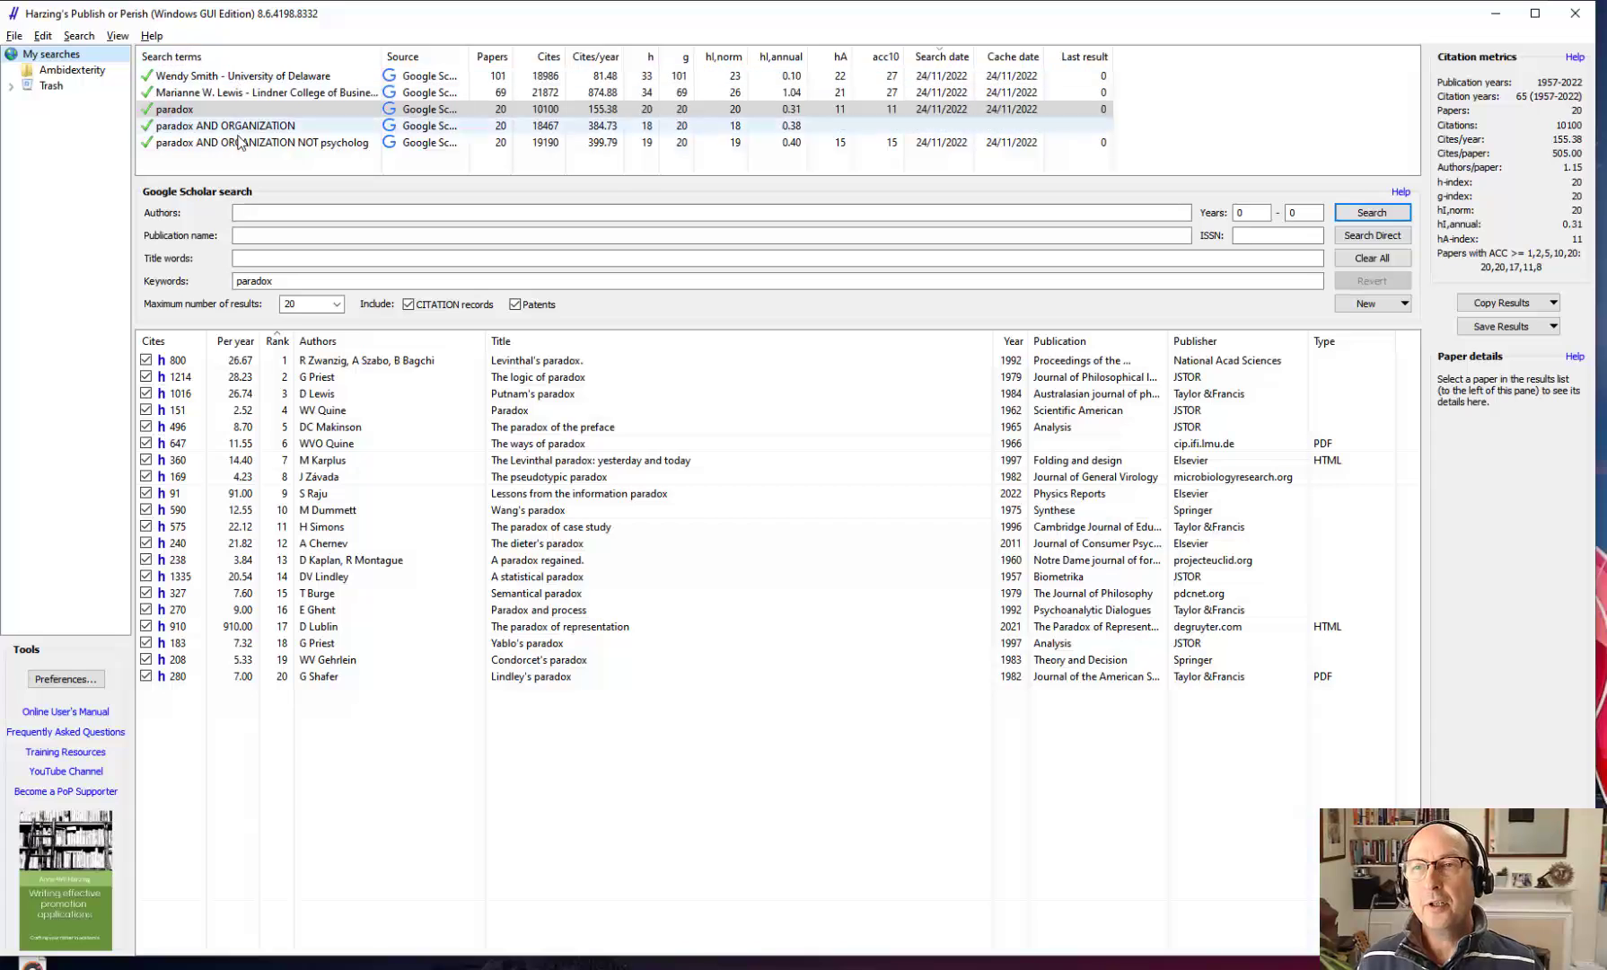
left_click(251, 76)
left_click(281, 94)
left_click(281, 108)
left_click(282, 126)
left_click(285, 143)
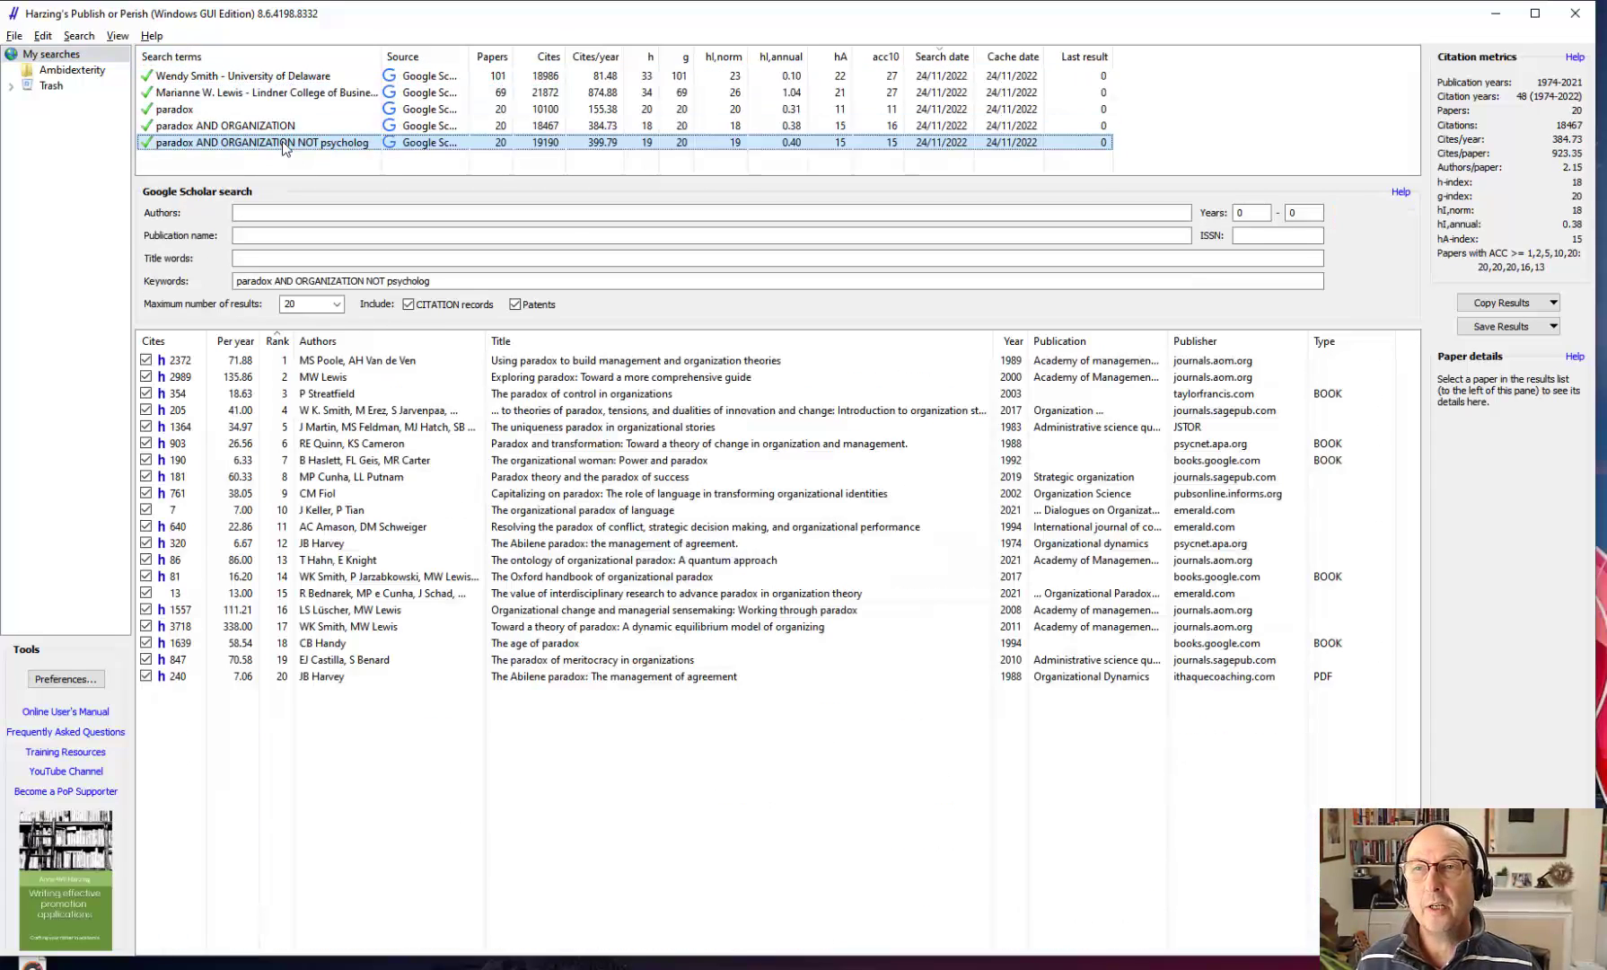
left_click(269, 77)
left_click(267, 109)
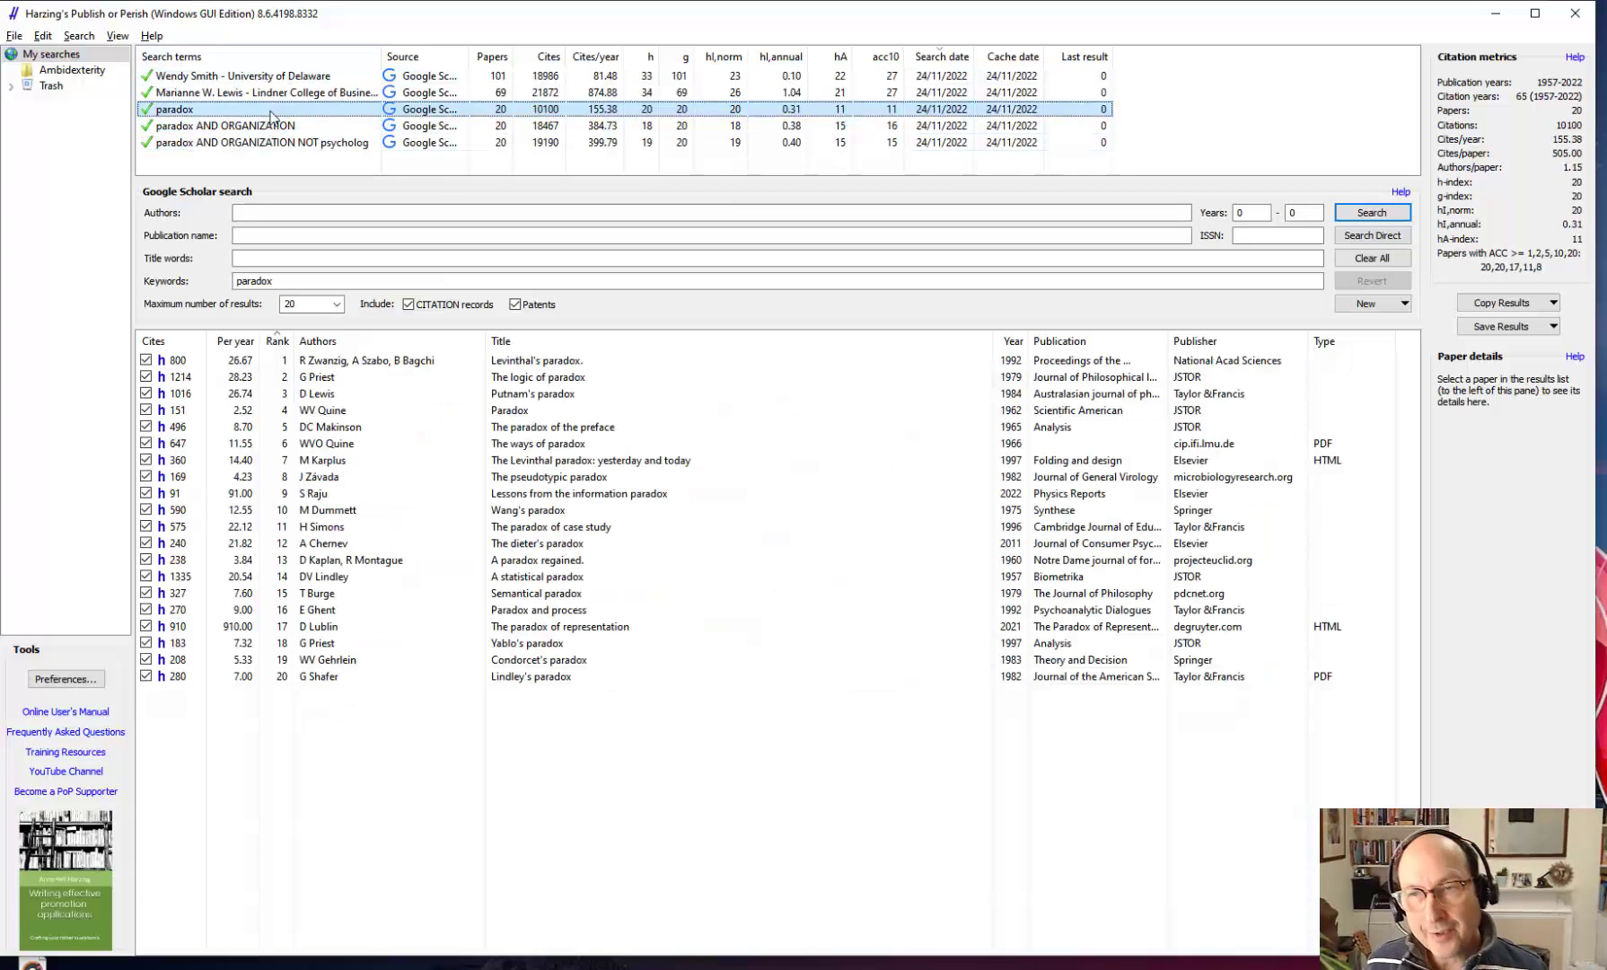
- View details of several paradox results, including Lindley's, Levinthal's and Putnam's paradox
left_click(403, 676)
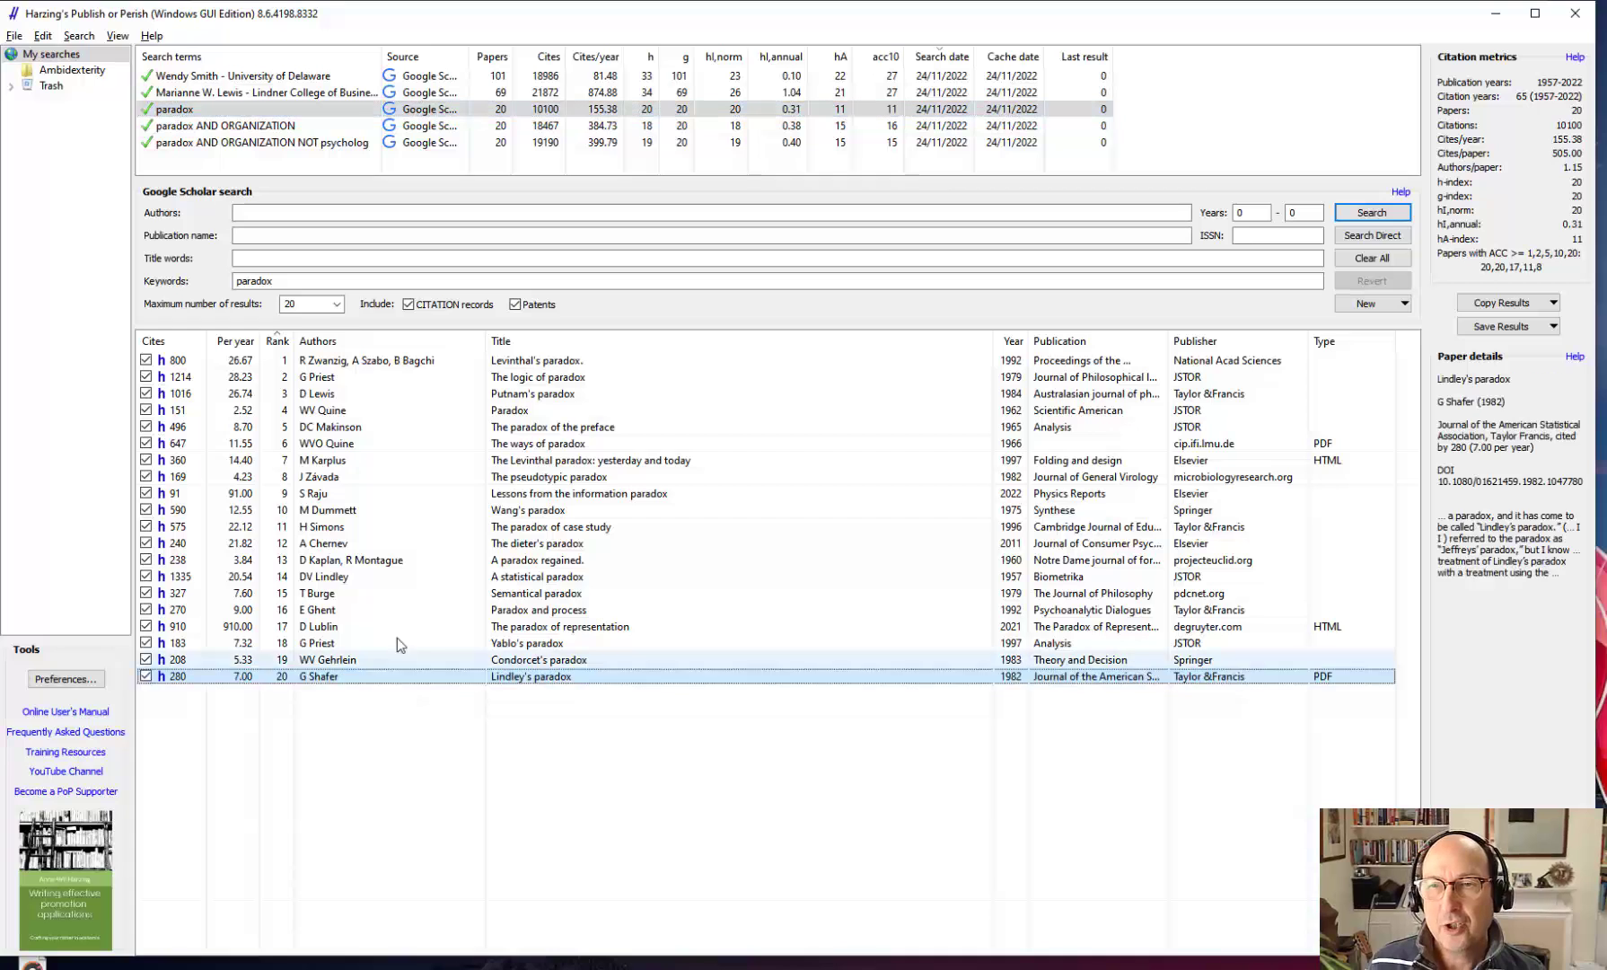
left_click(369, 363)
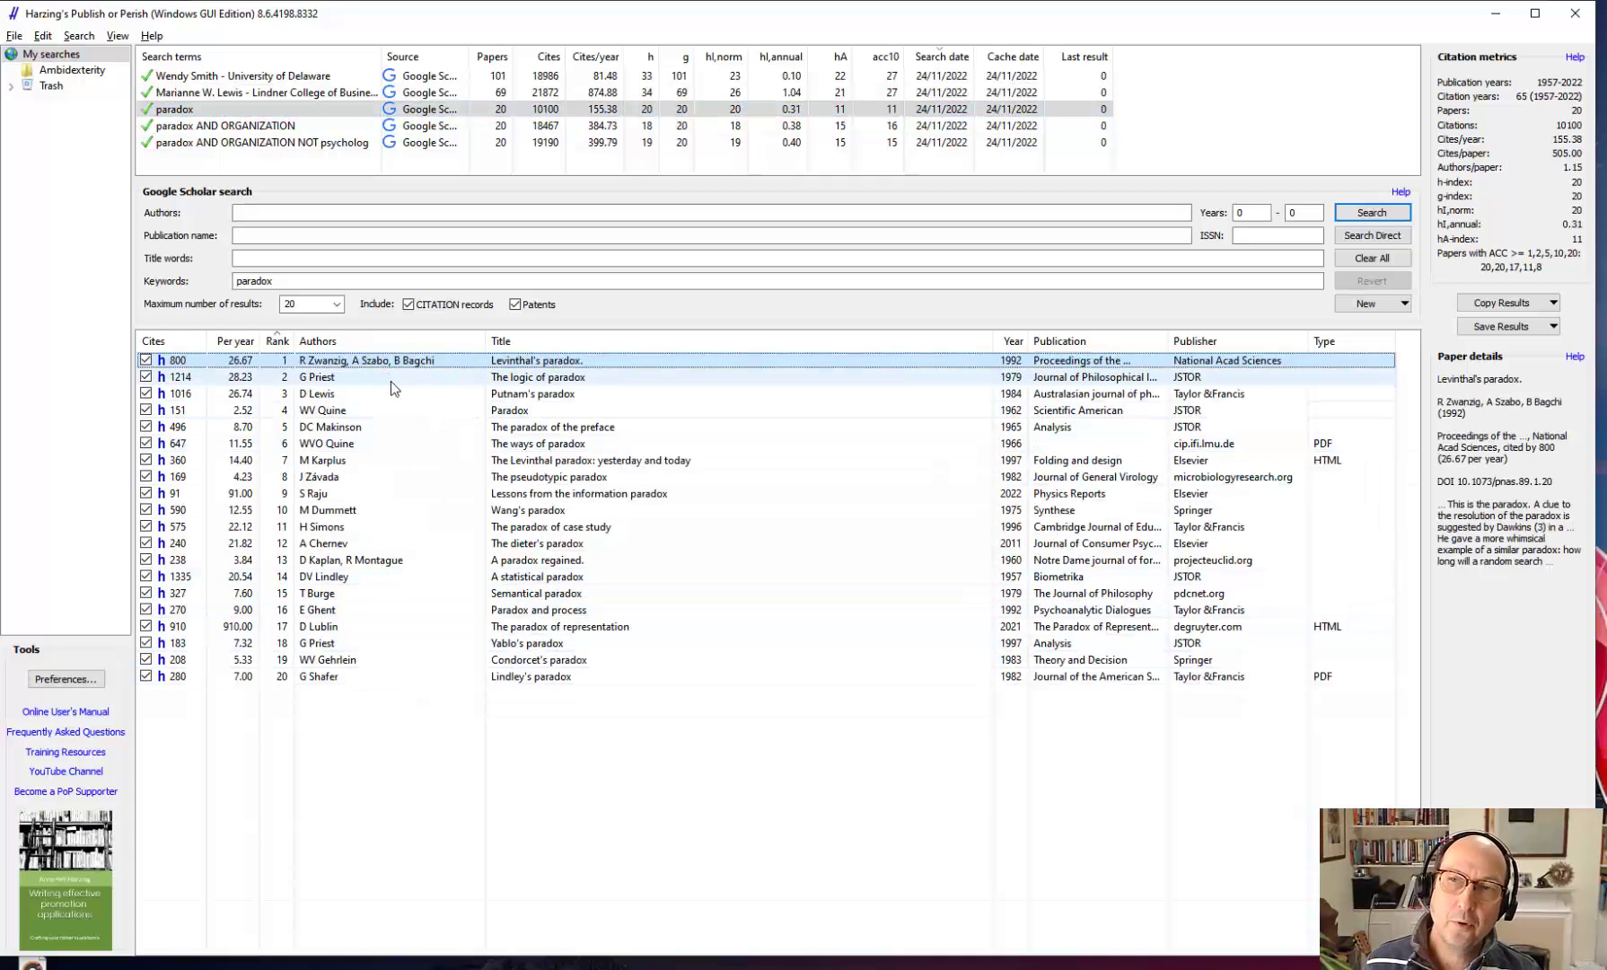
left_click(391, 378)
left_click(596, 395)
left_click(577, 411)
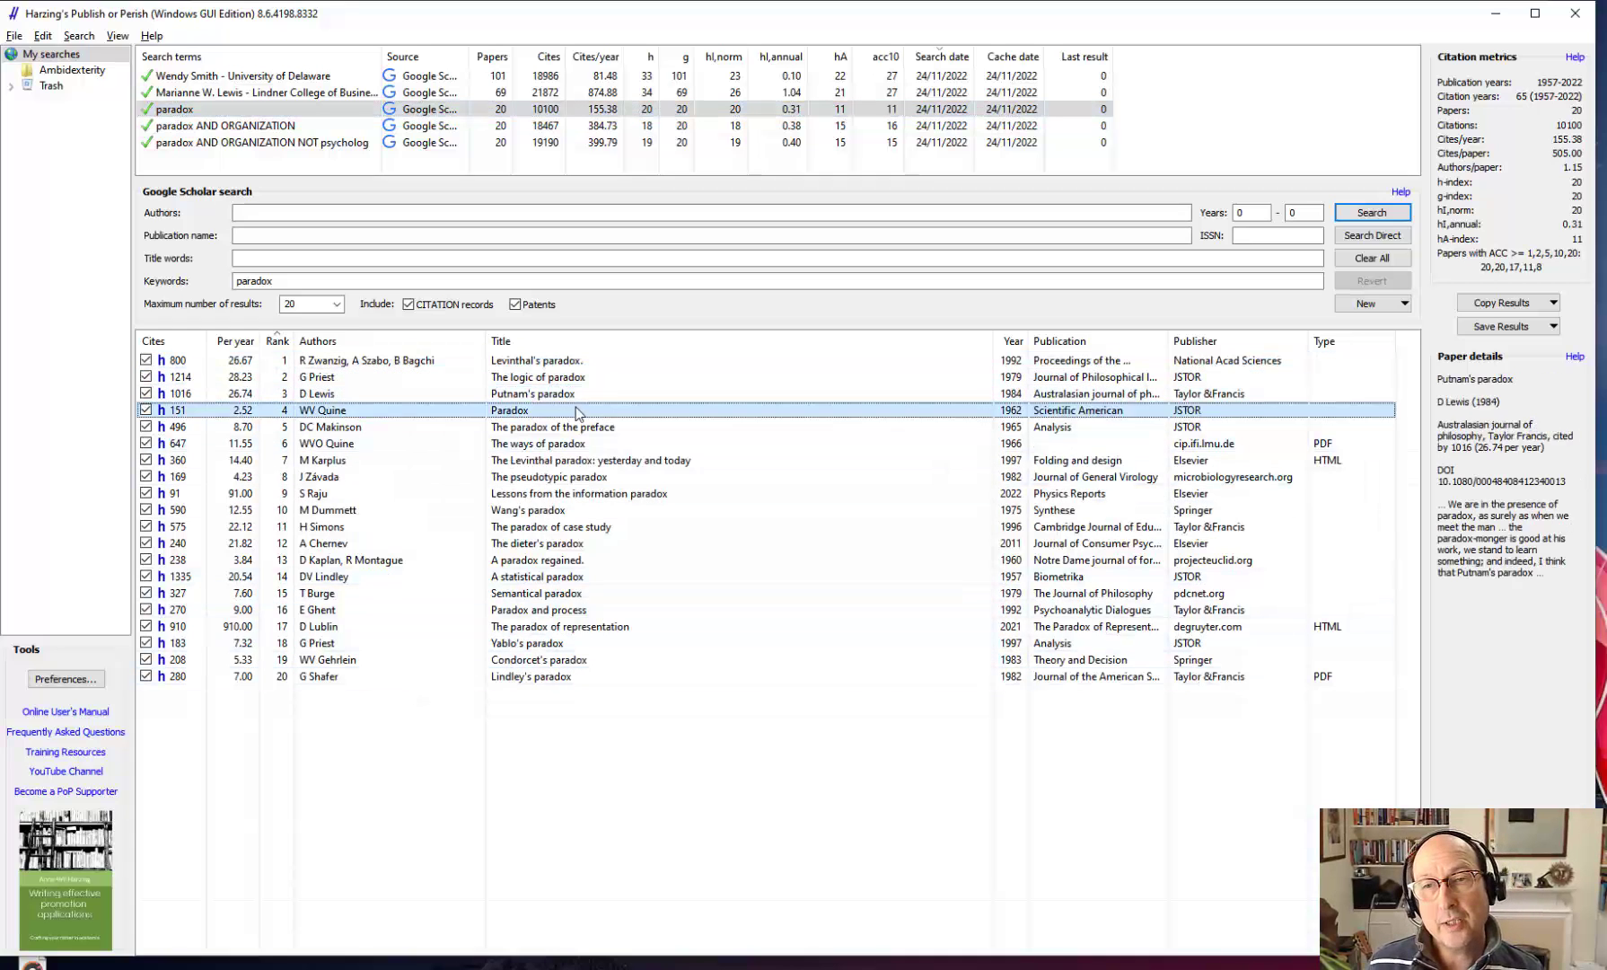
left_click(525, 427)
left_click(453, 444)
left_click(426, 462)
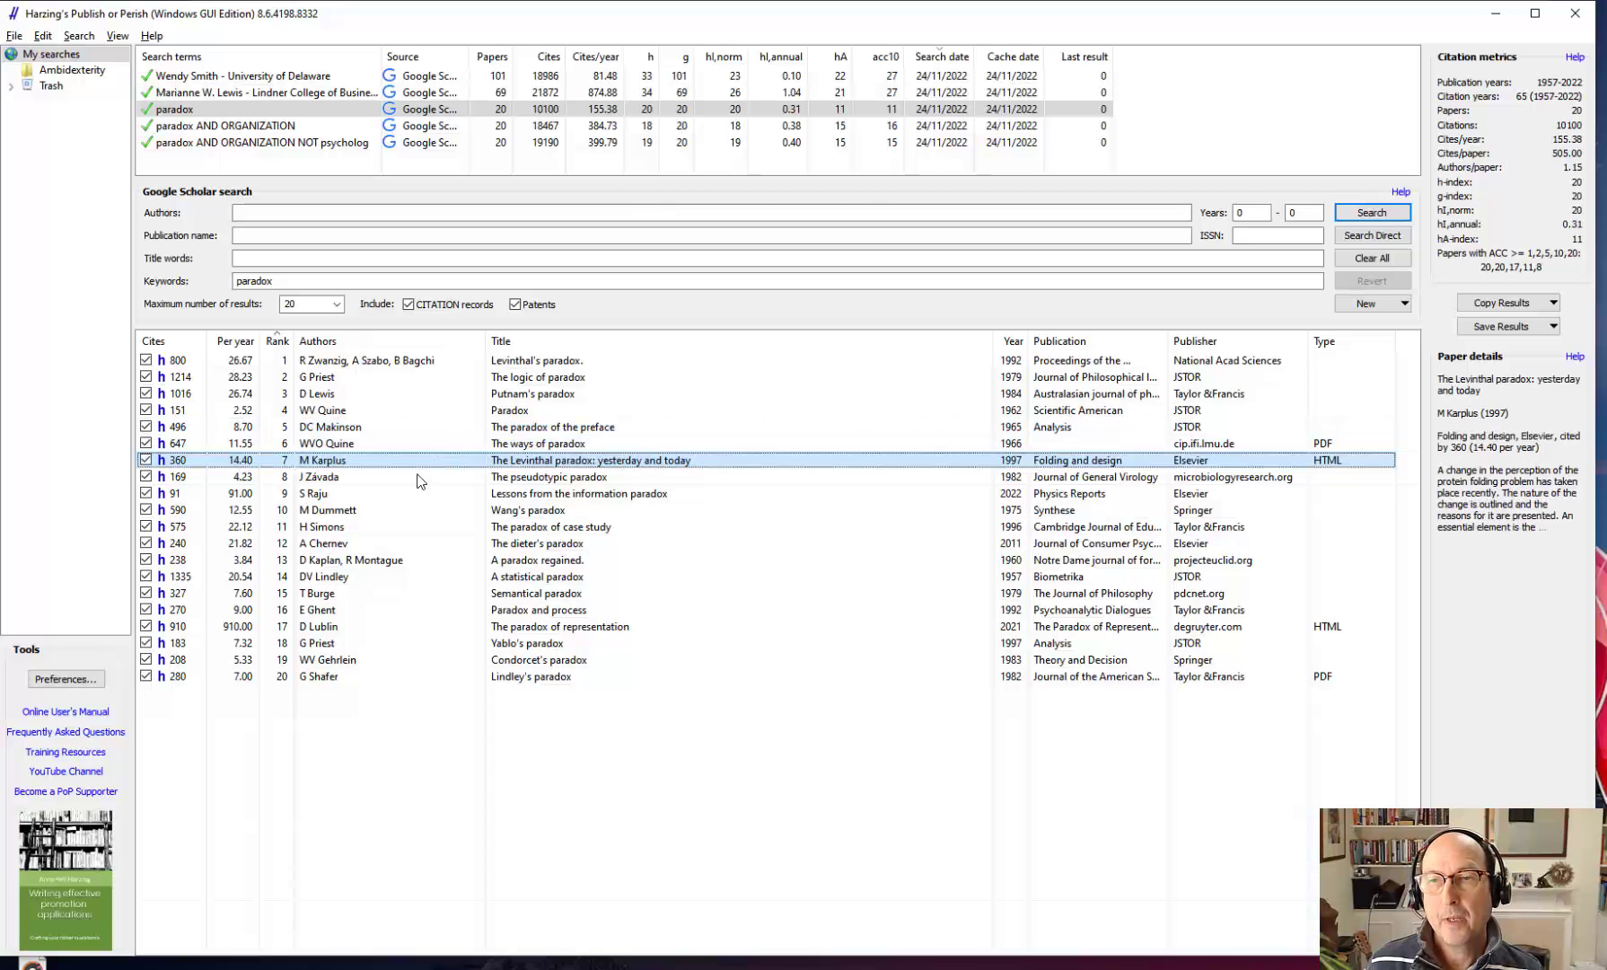
left_click(398, 476)
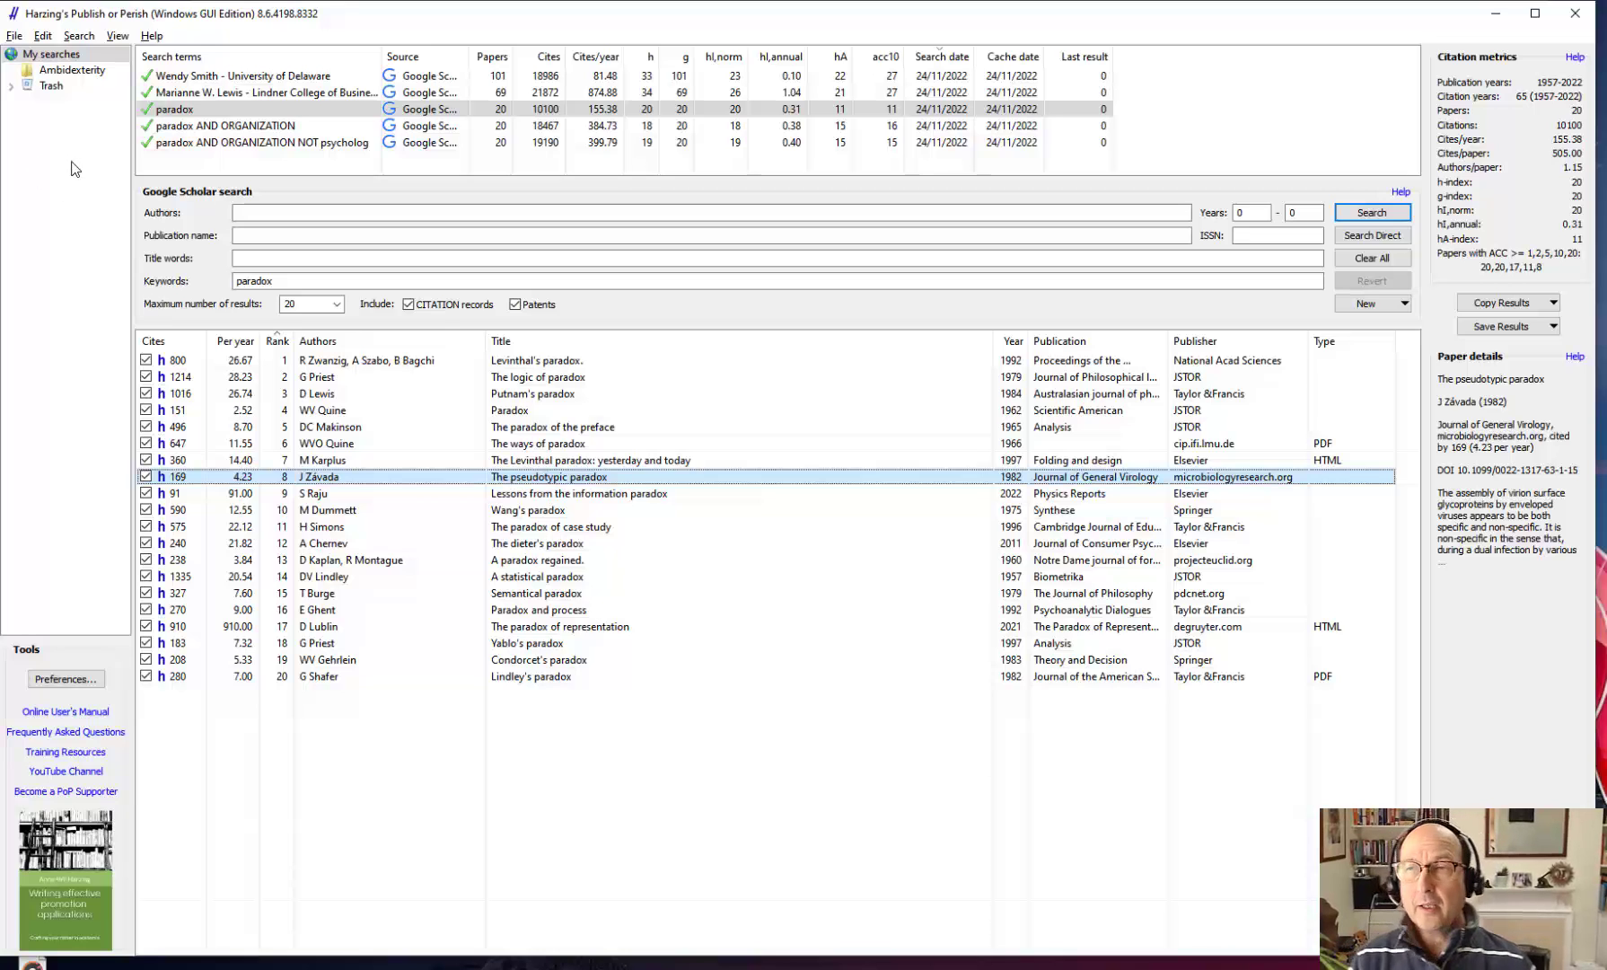
- Add a folder named 'Paradox' under My searches and start a new Google Scholar search in it
right_click(65, 63)
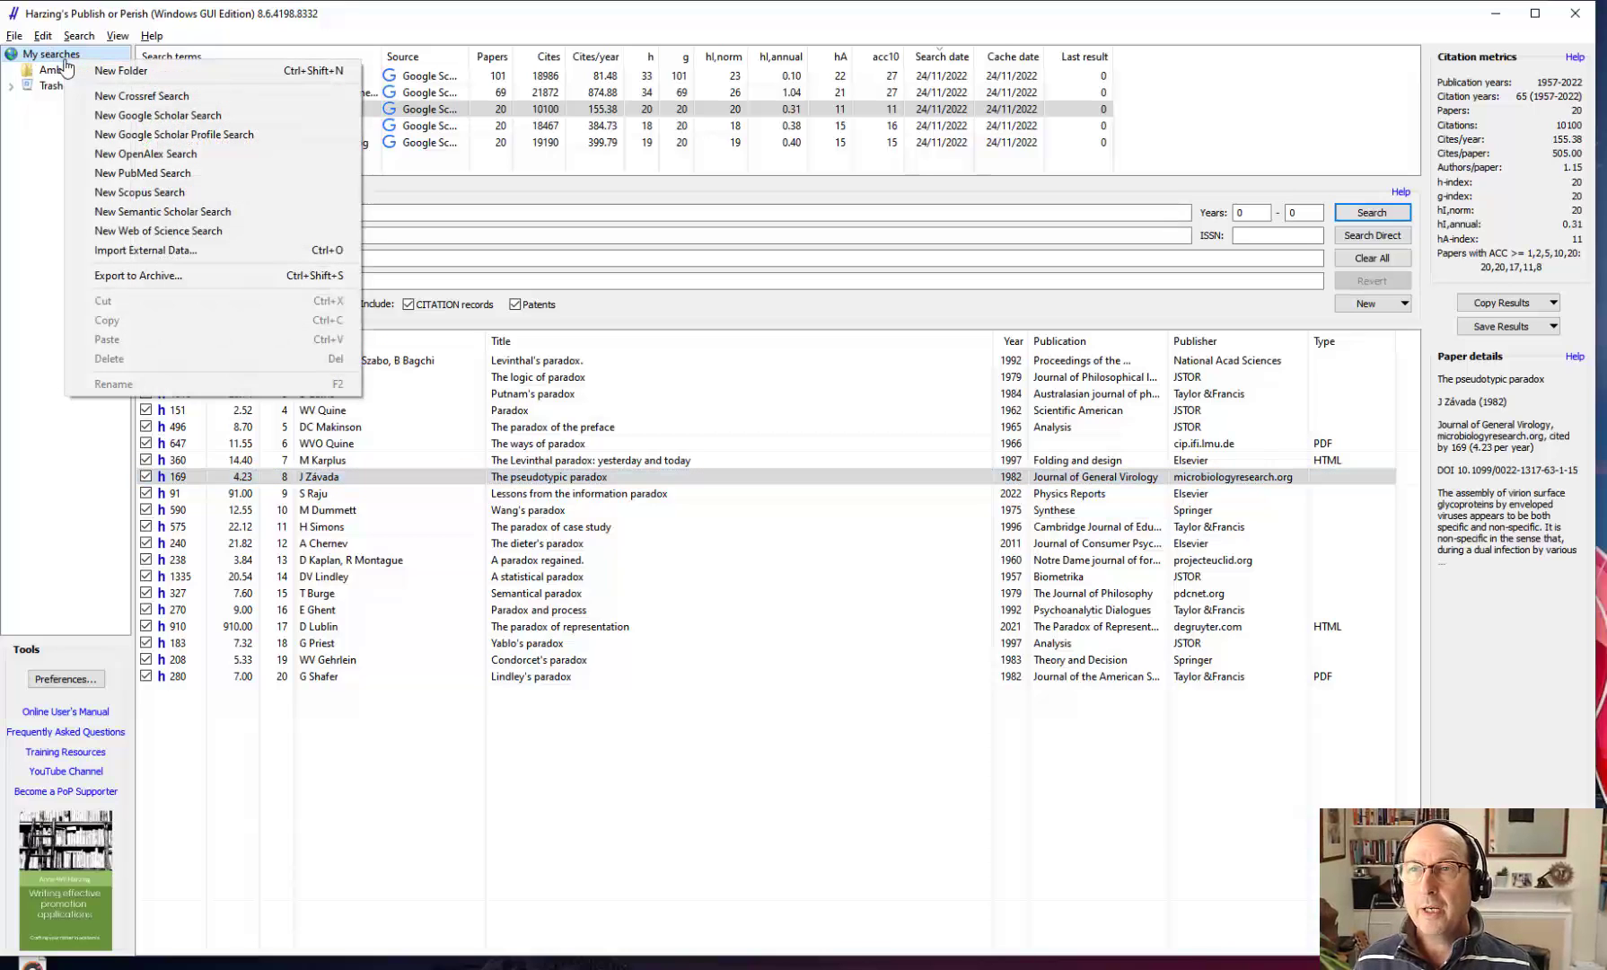
left_click(112, 70)
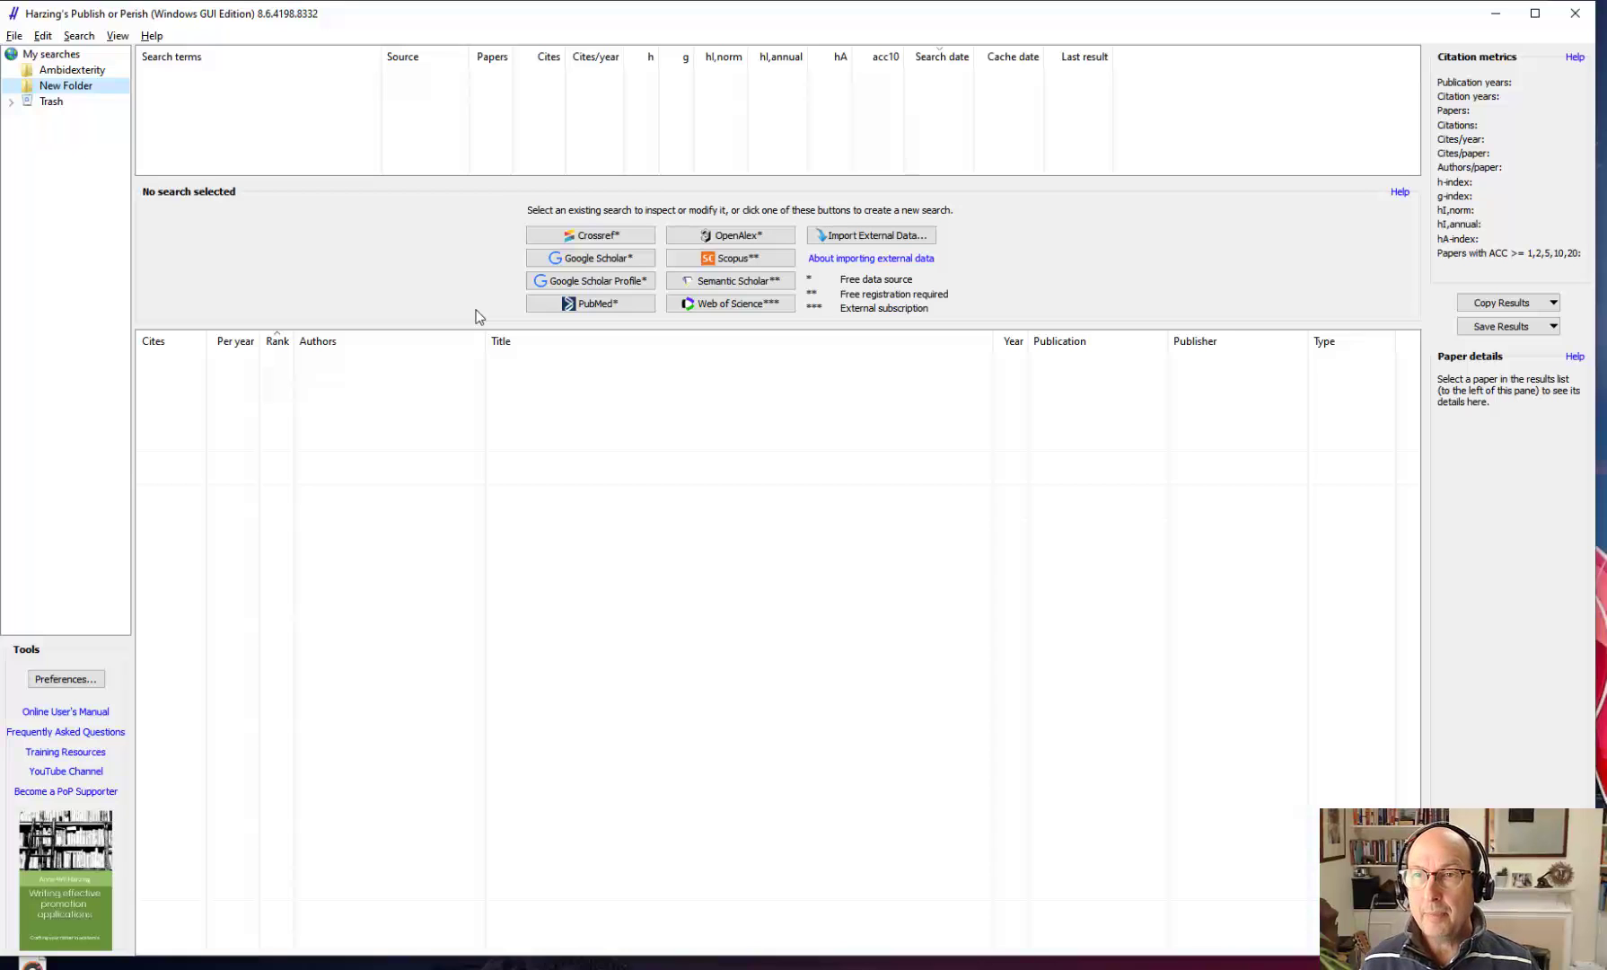
left_click(91, 87)
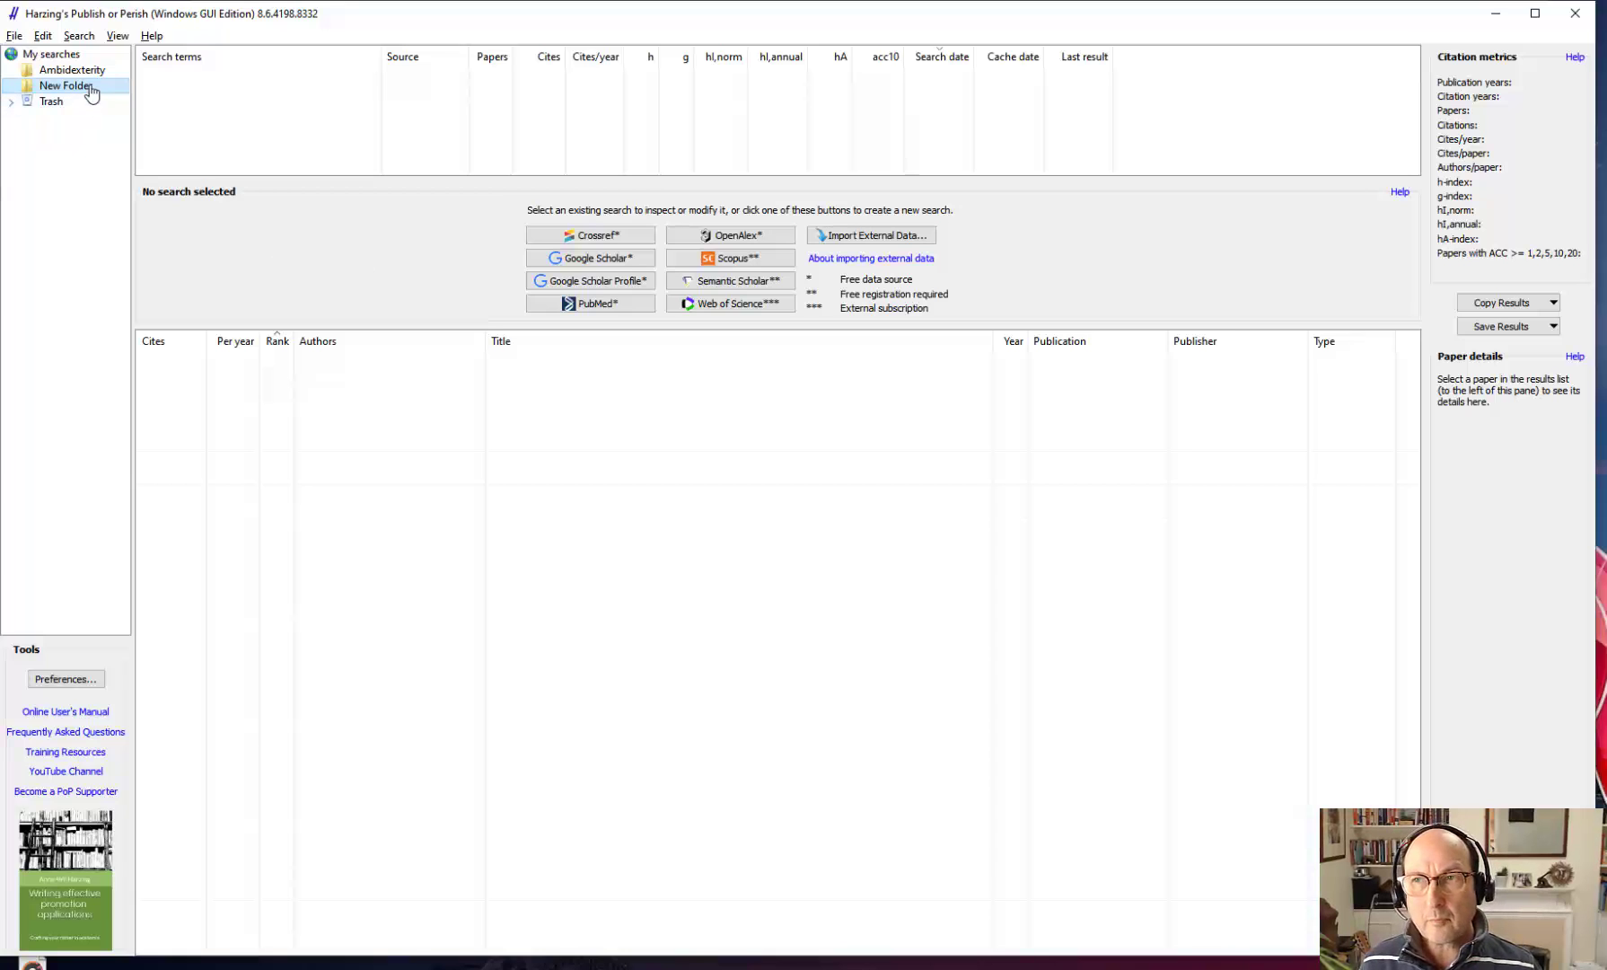
type("Para")
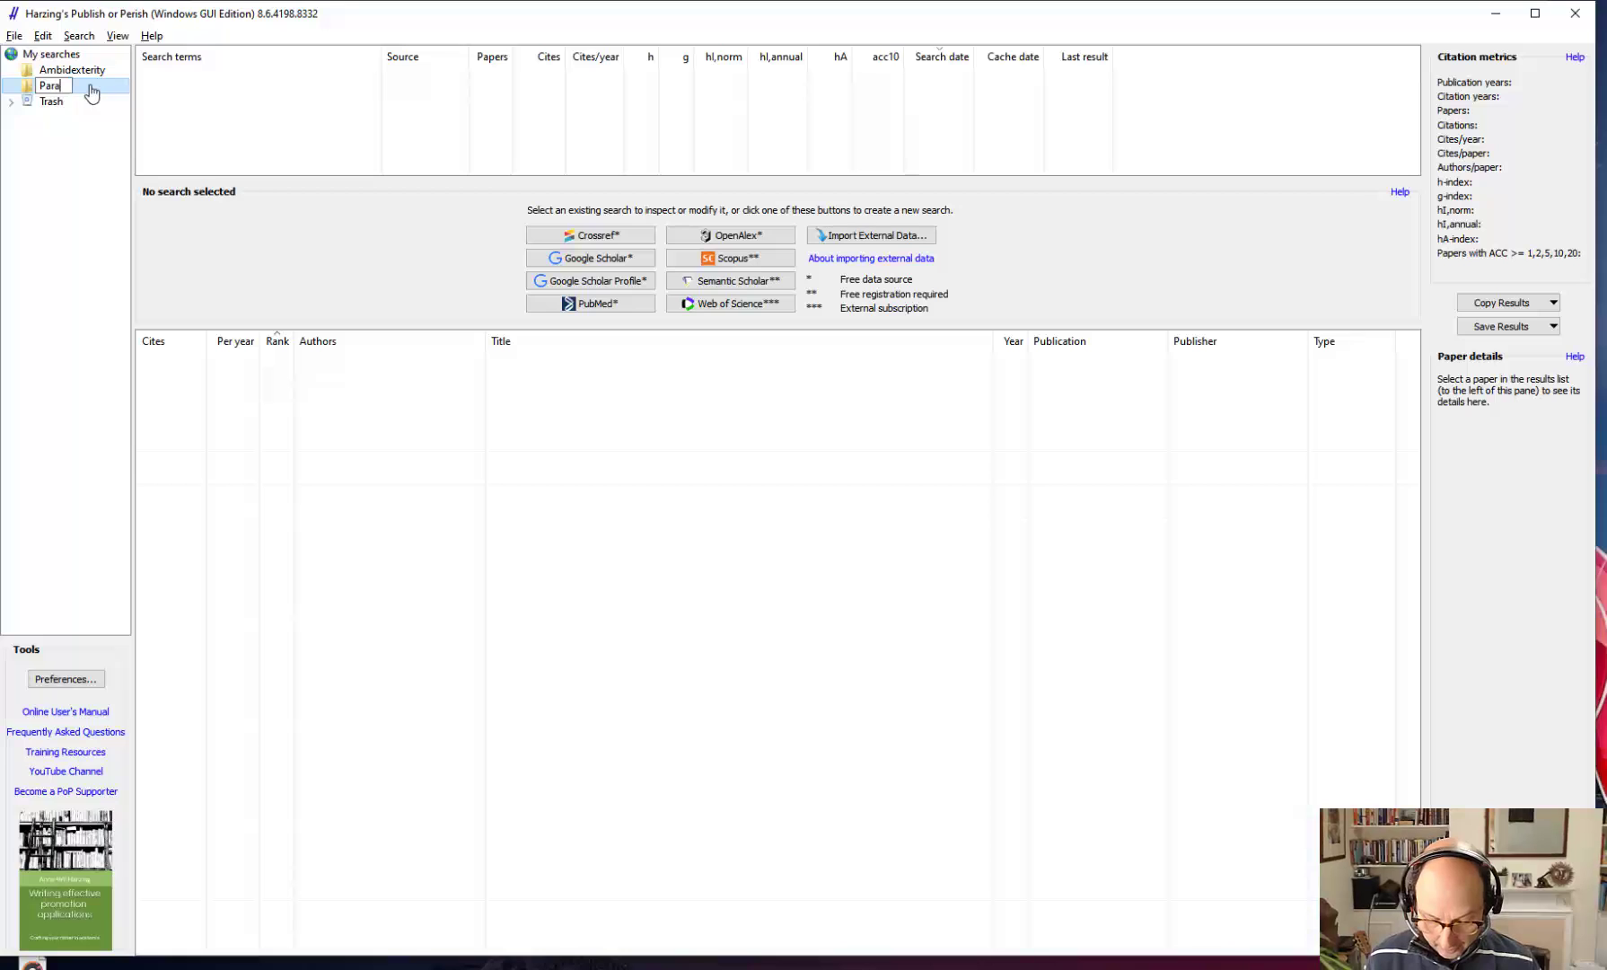
type("dox")
key("Return")
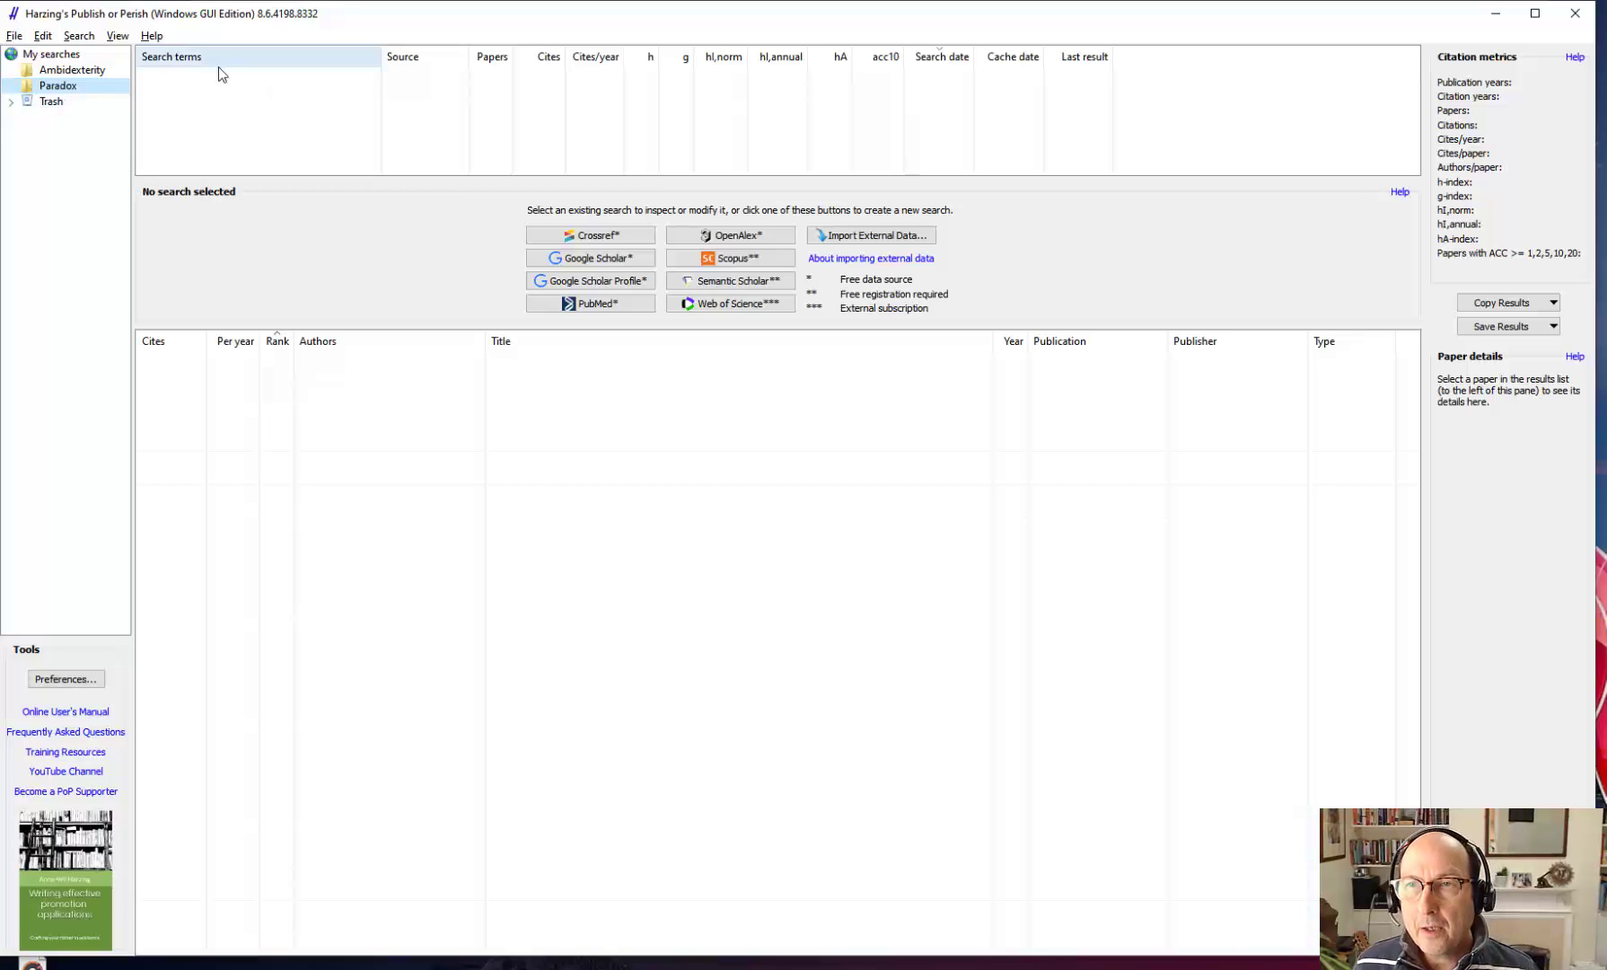
left_click(272, 89)
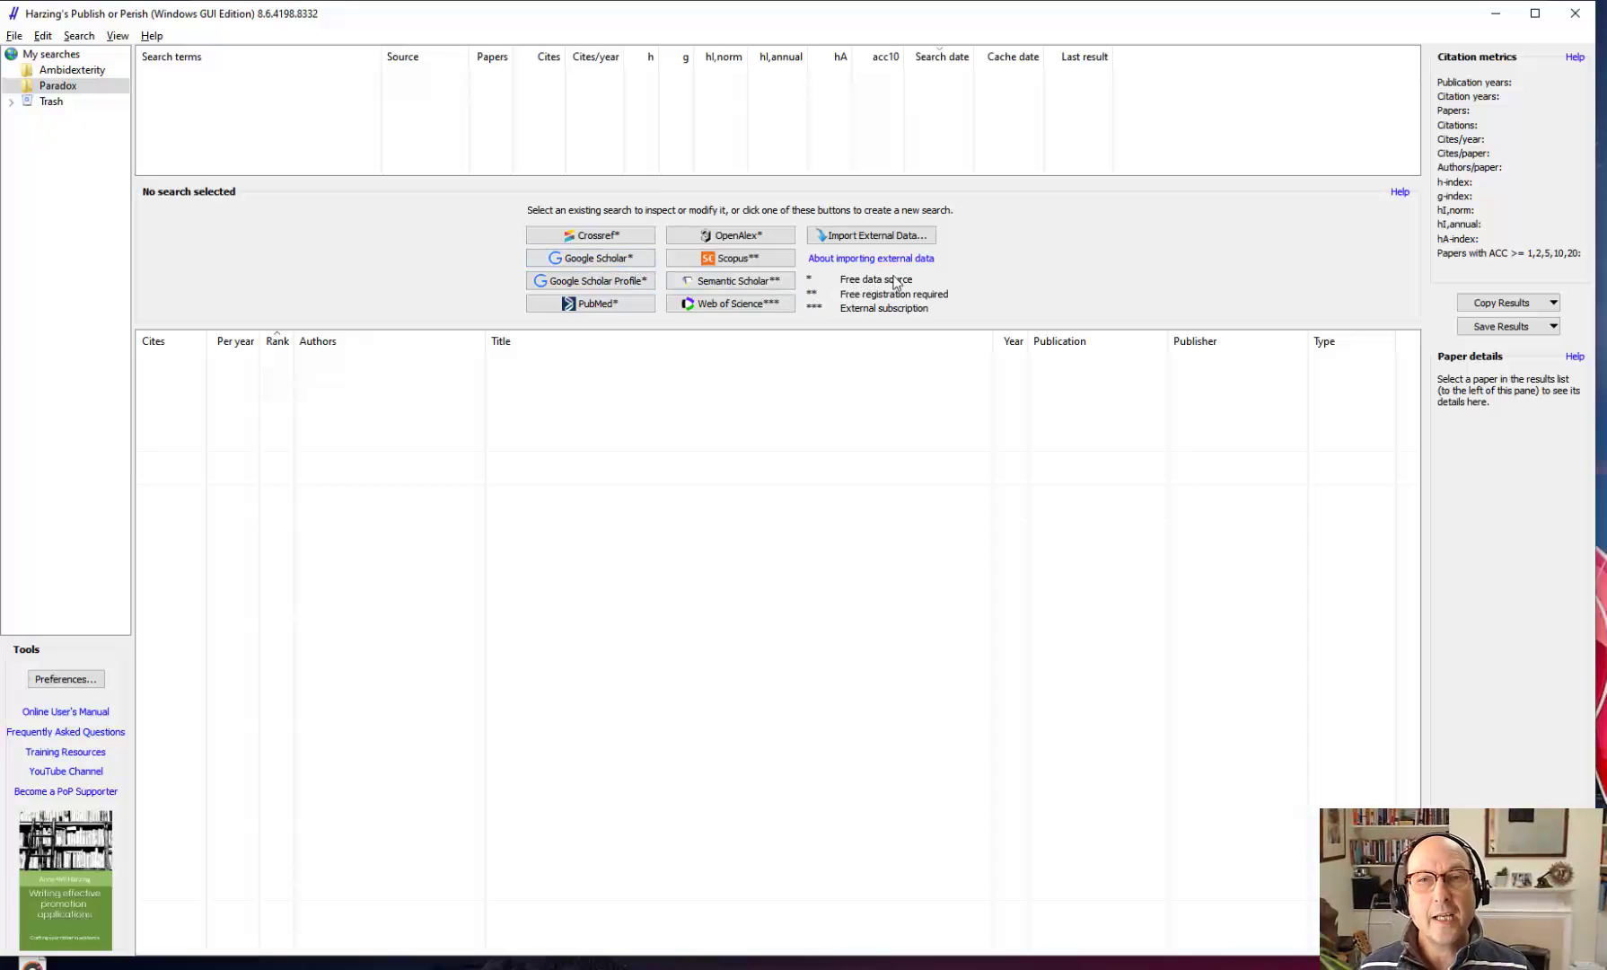
left_click(611, 258)
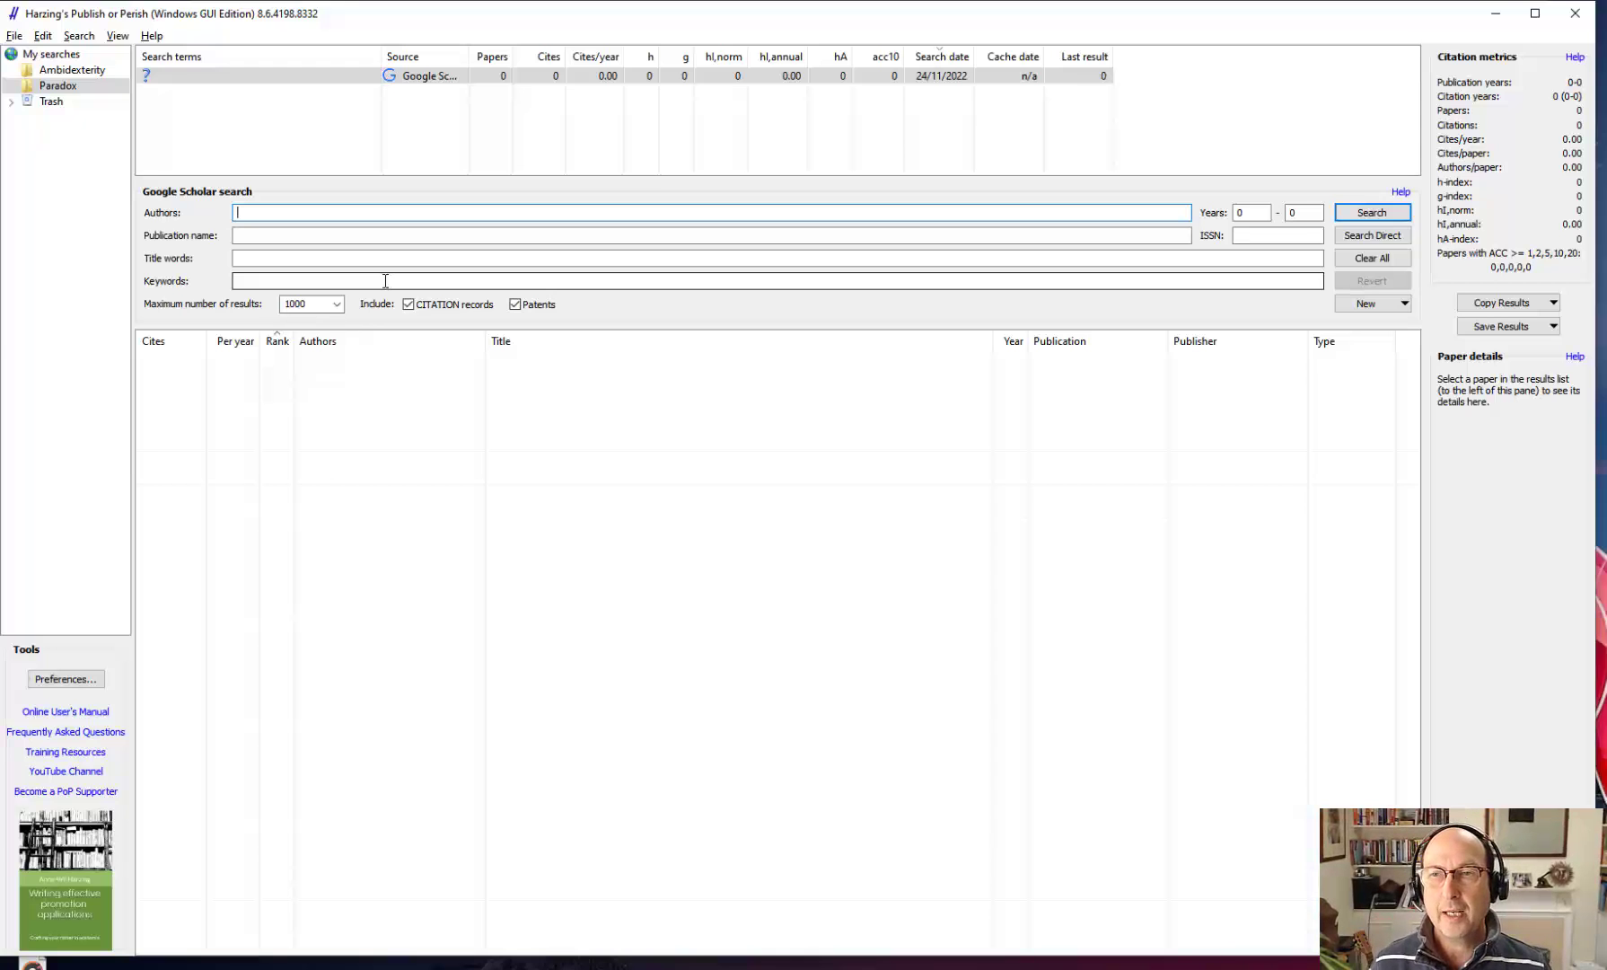
- Run a Google Scholar search with keyword 'Paradox', maximum results set to 20
left_click(338, 306)
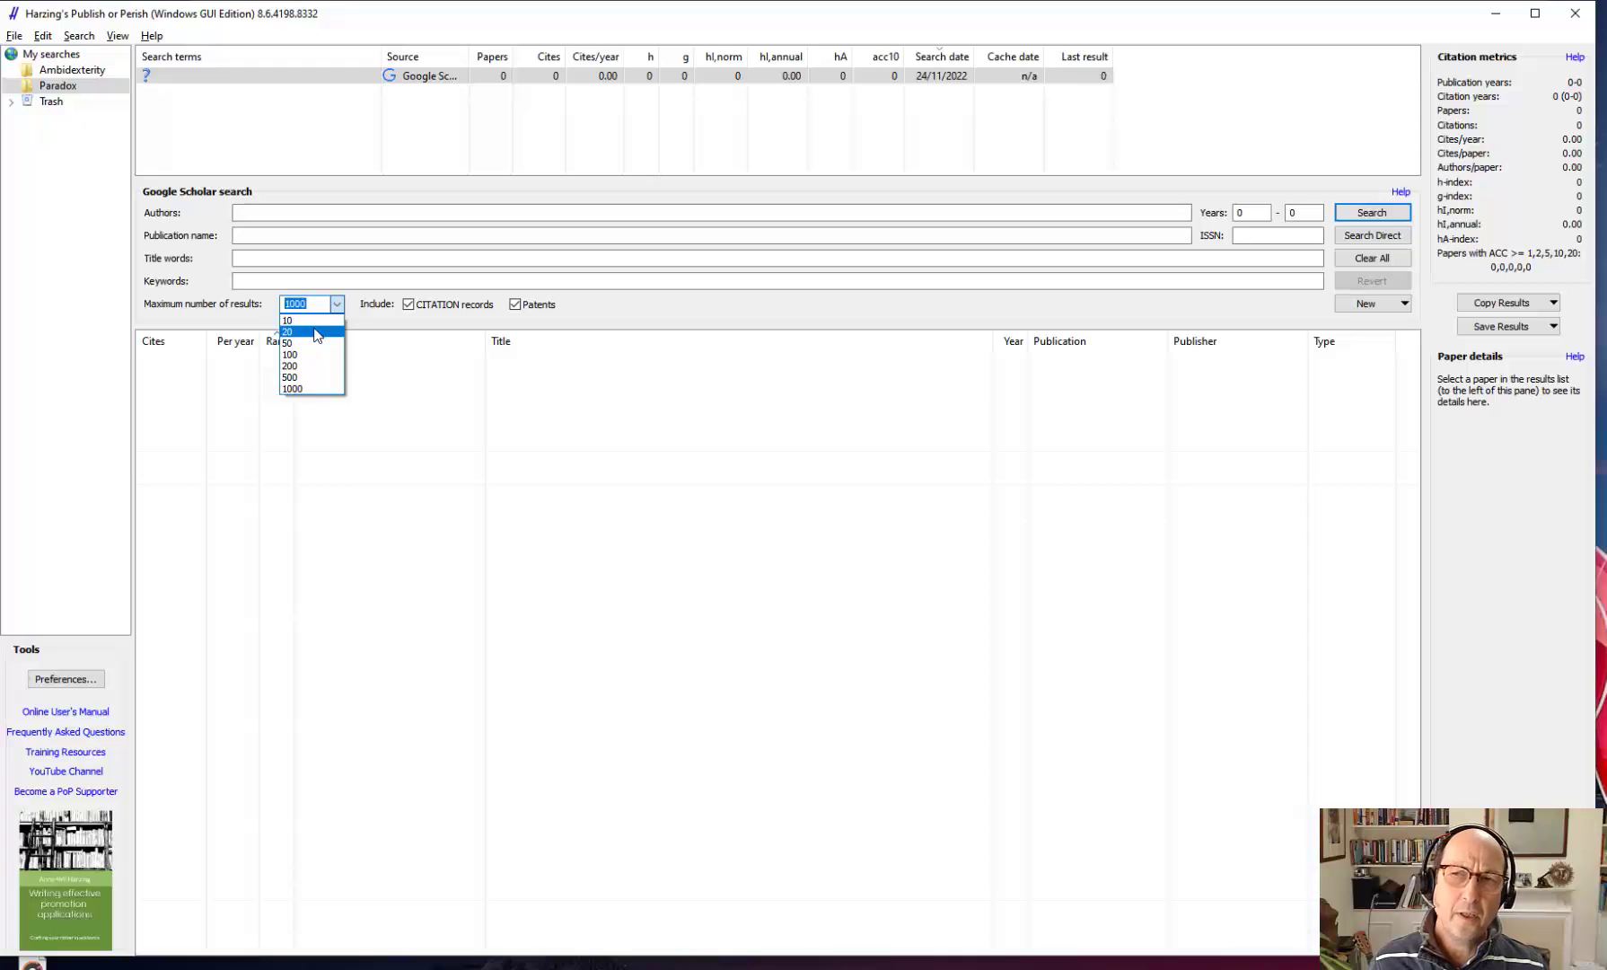
left_click(314, 331)
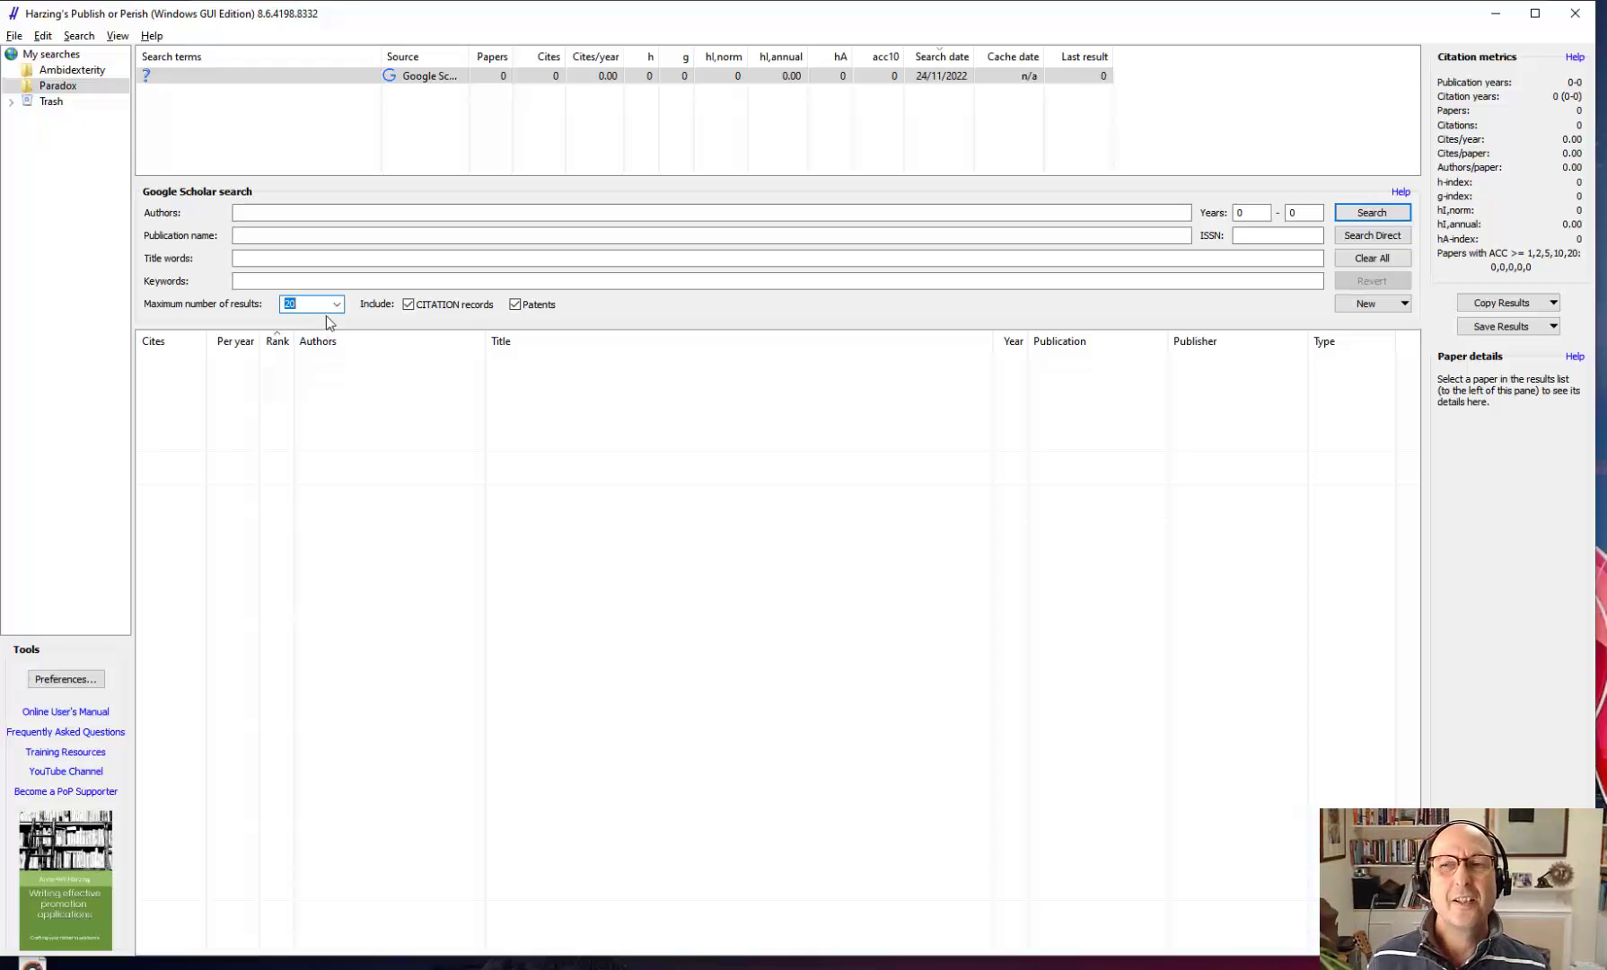
left_click(306, 282)
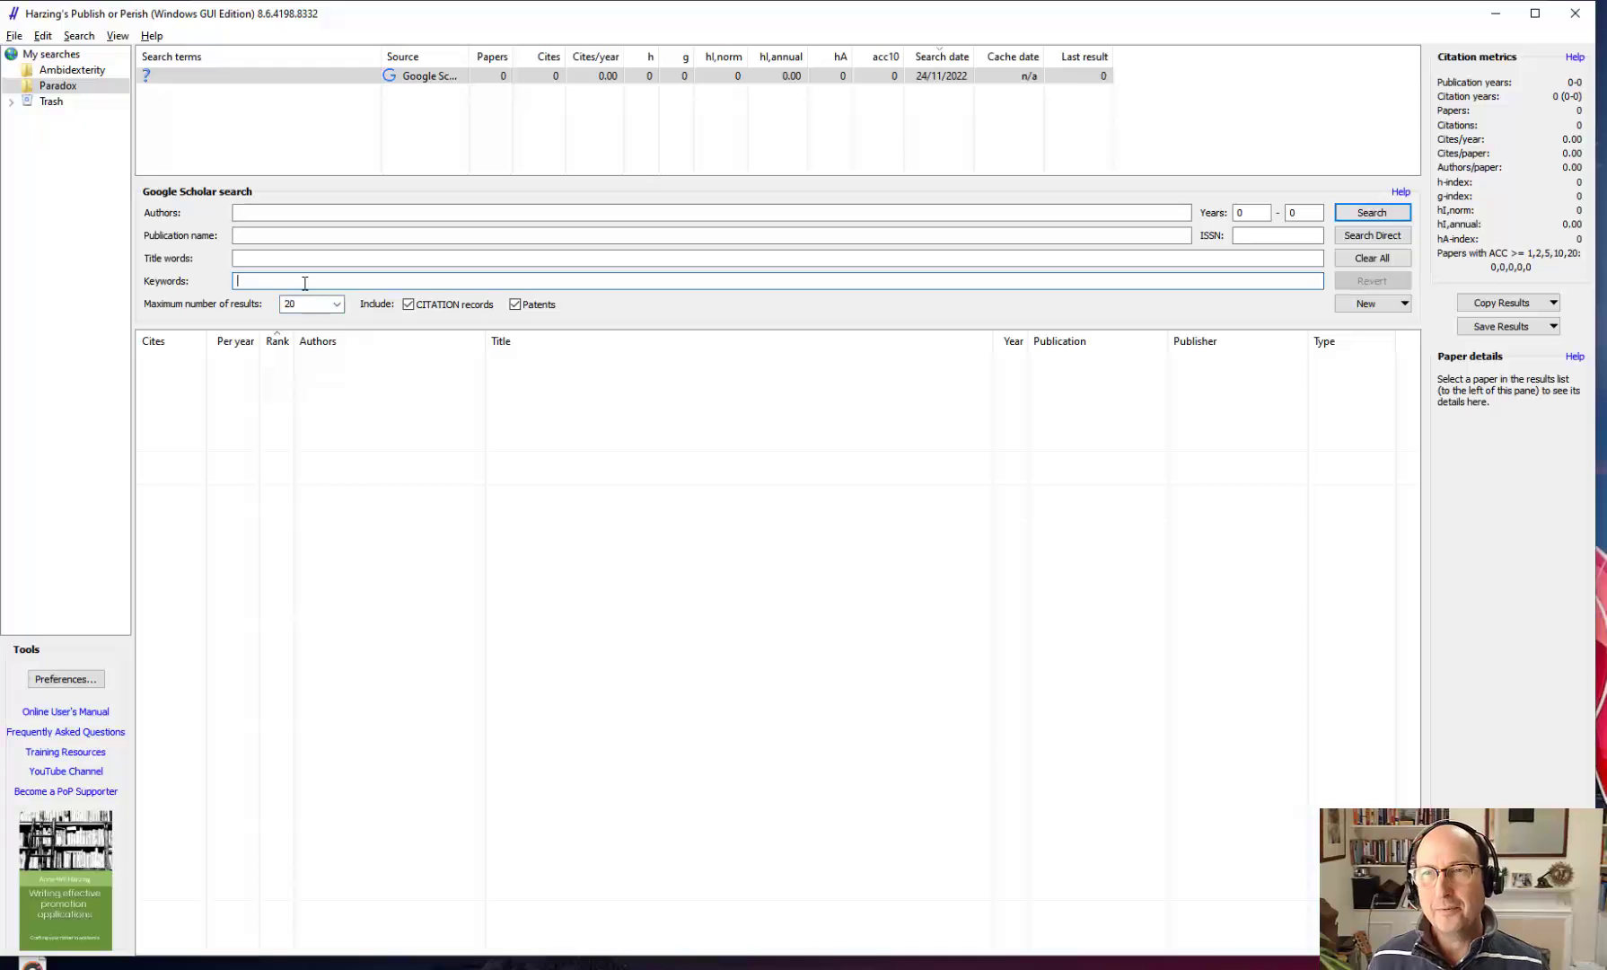
type("Paradox")
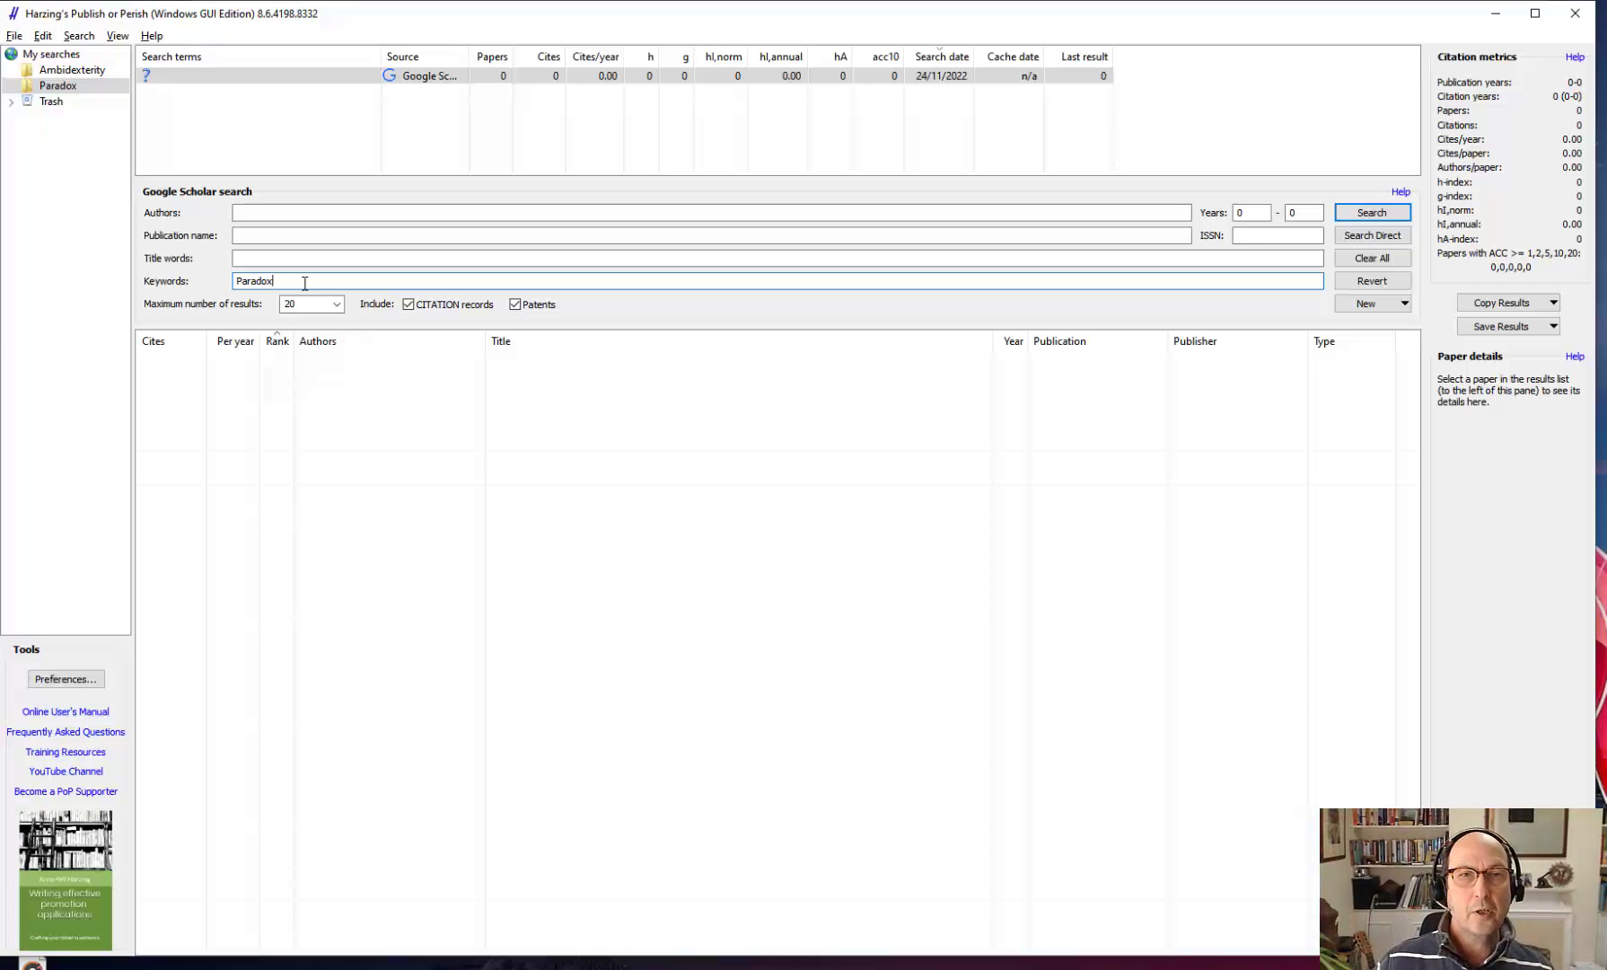
left_click(1373, 213)
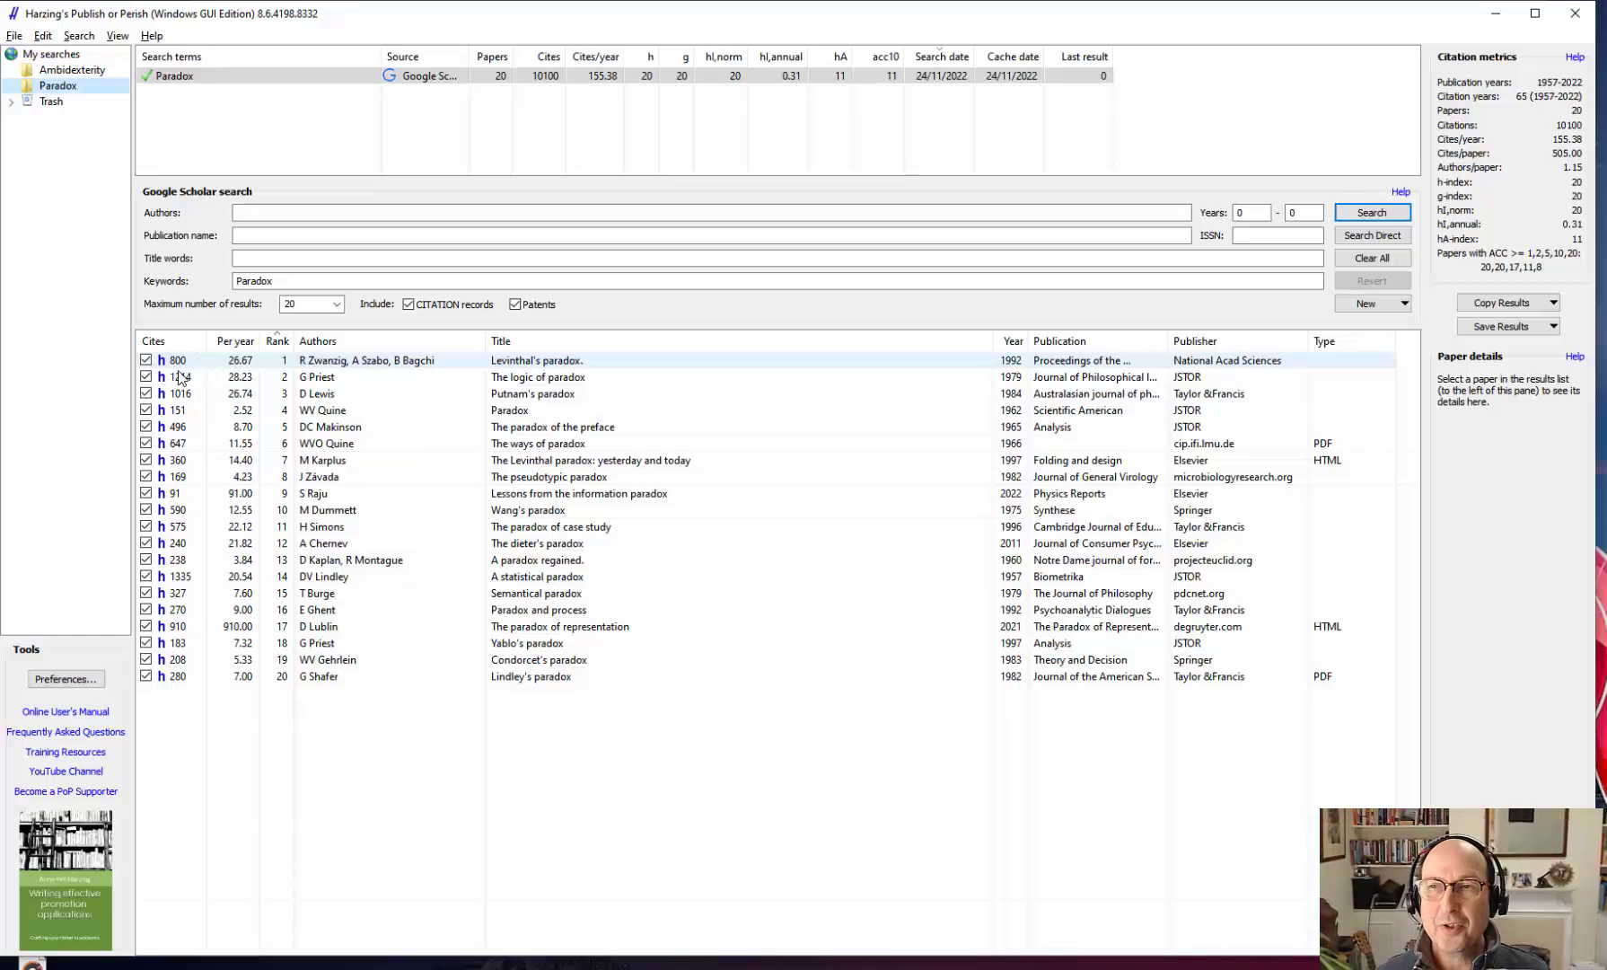
- Inspect the details of 'The paradox of representation' and 'Levinthal's paradox'
left_click(232, 631)
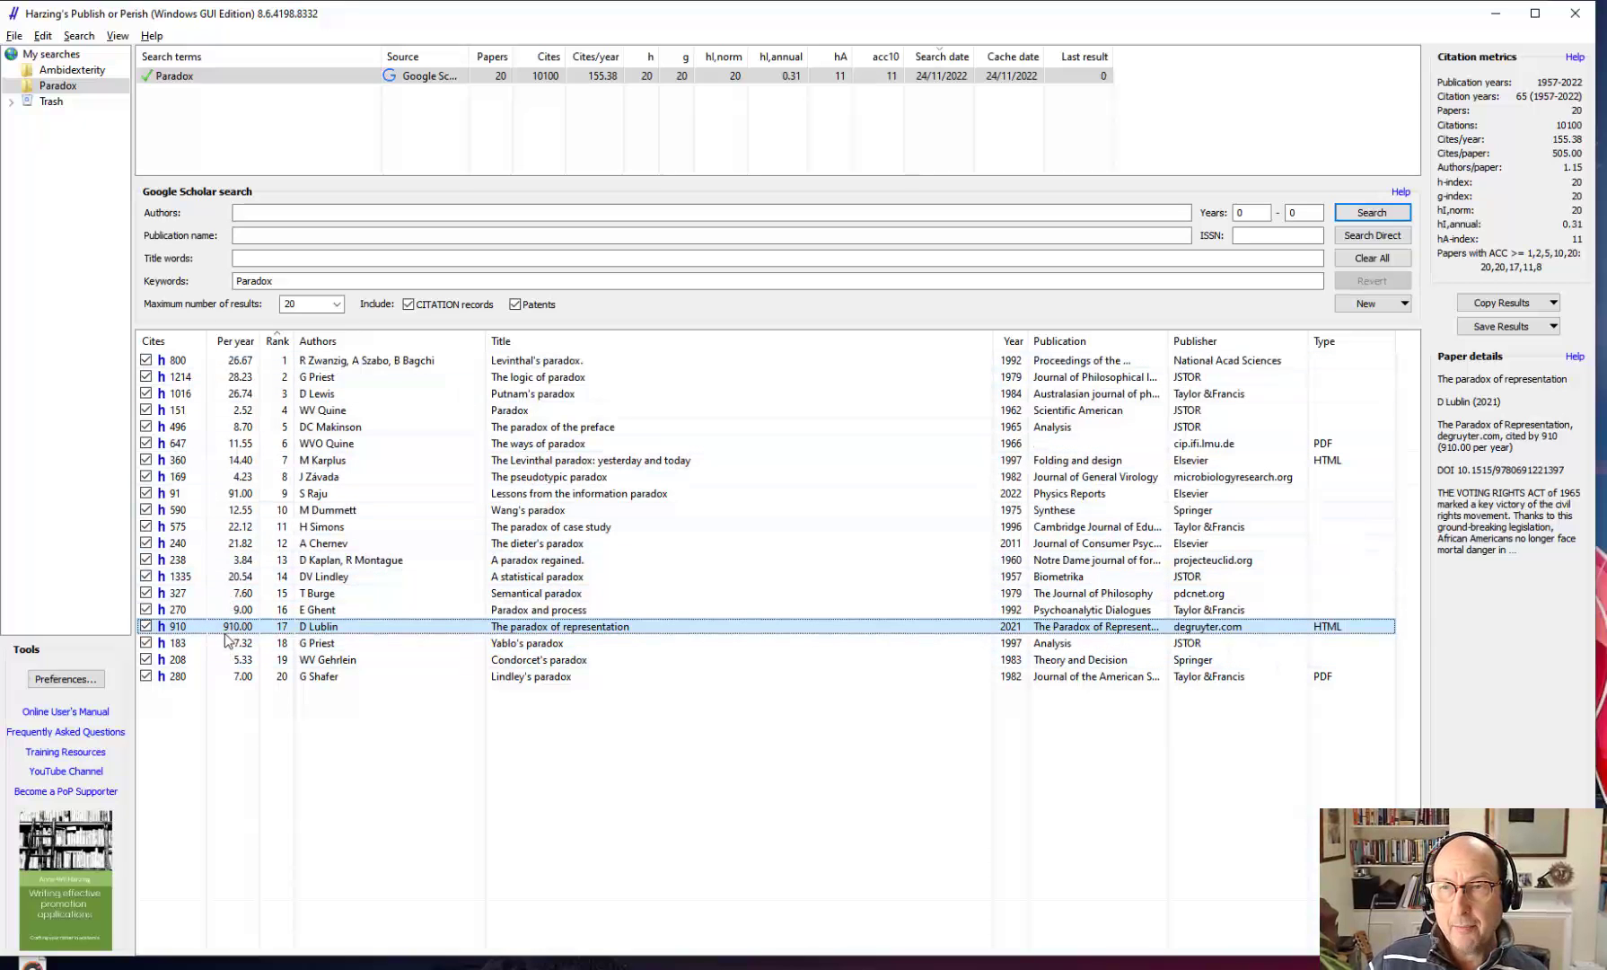
left_click(1018, 361)
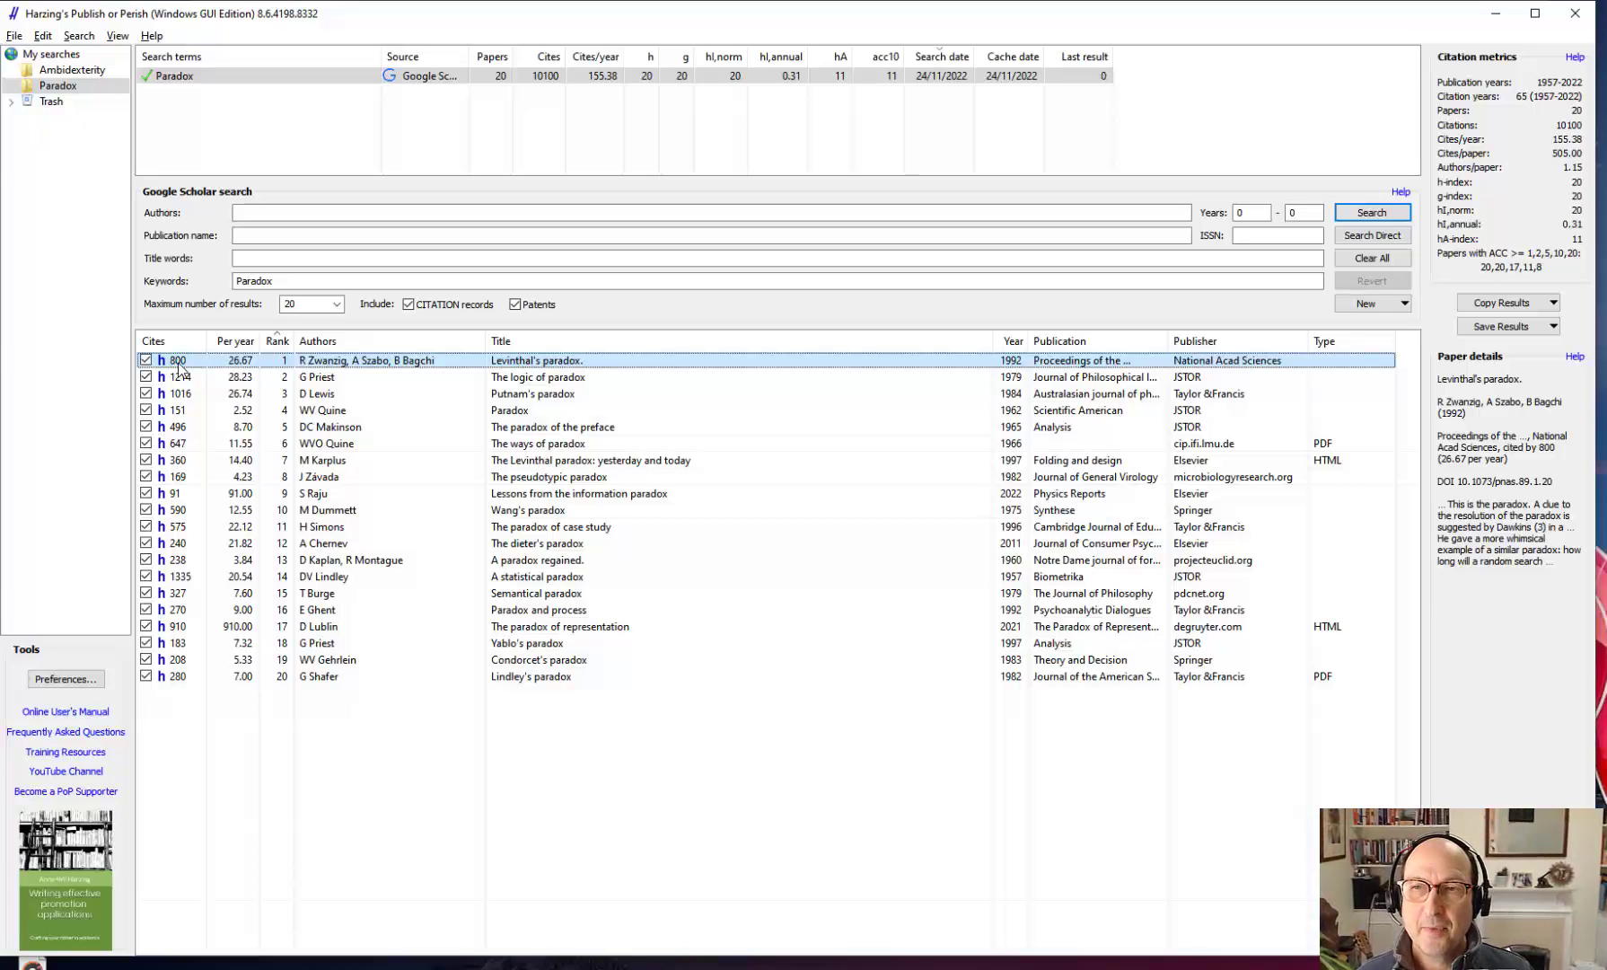
- View details of The logic of paradox, The paradox of the preface, and The ways of paradox
left_click(413, 378)
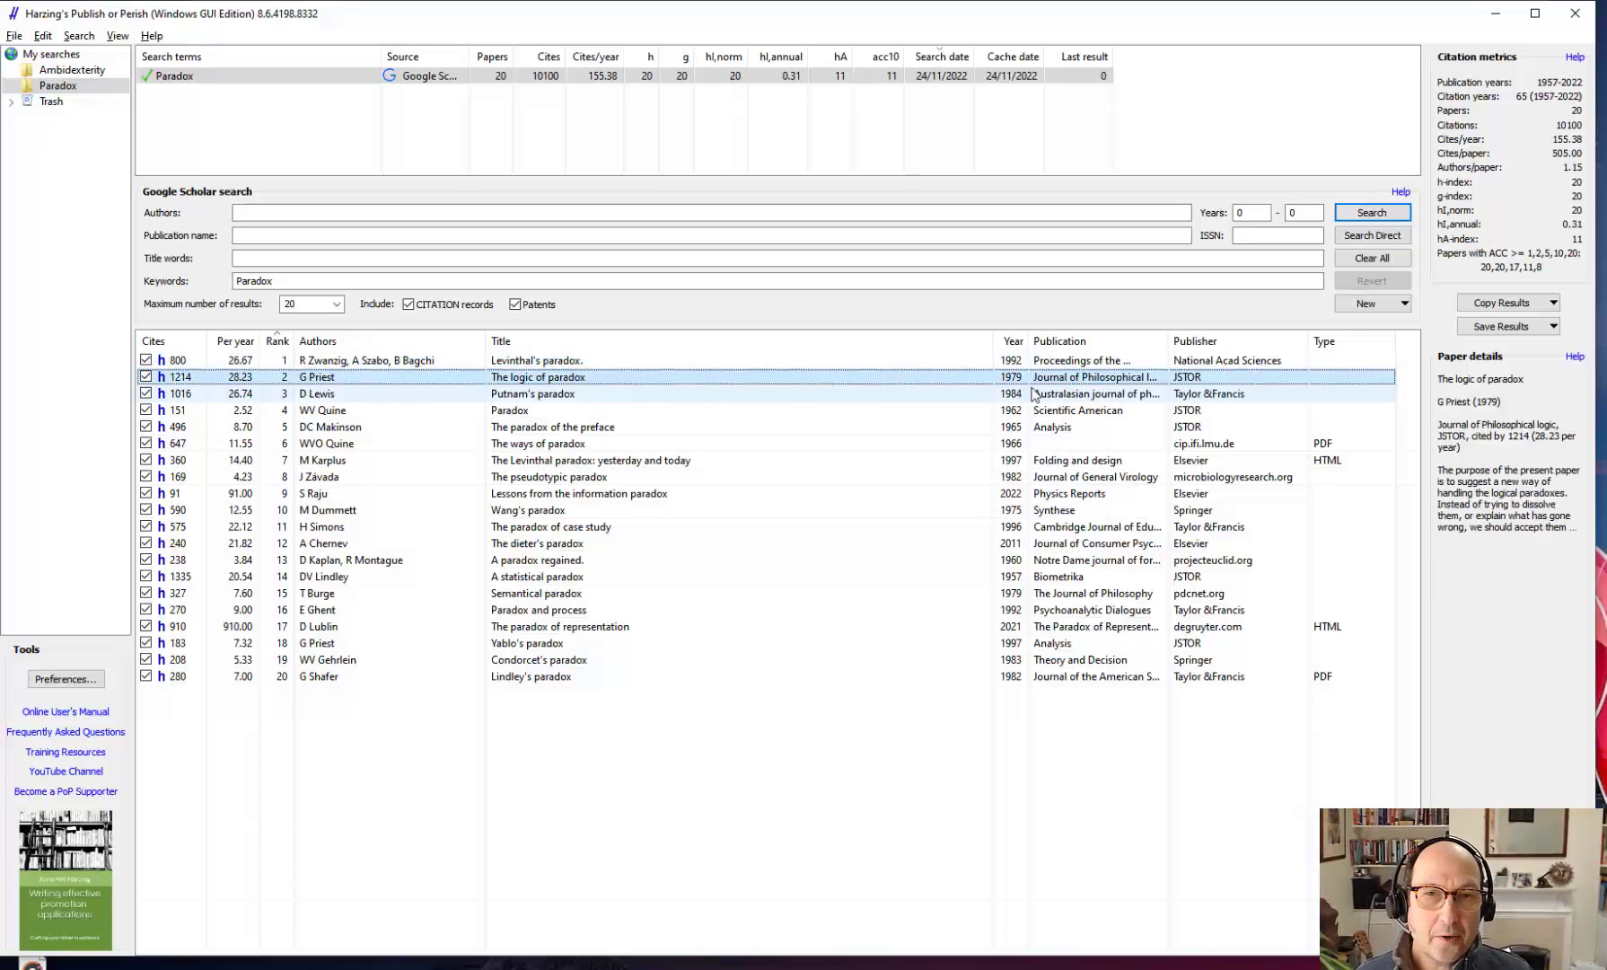
left_click(1022, 427)
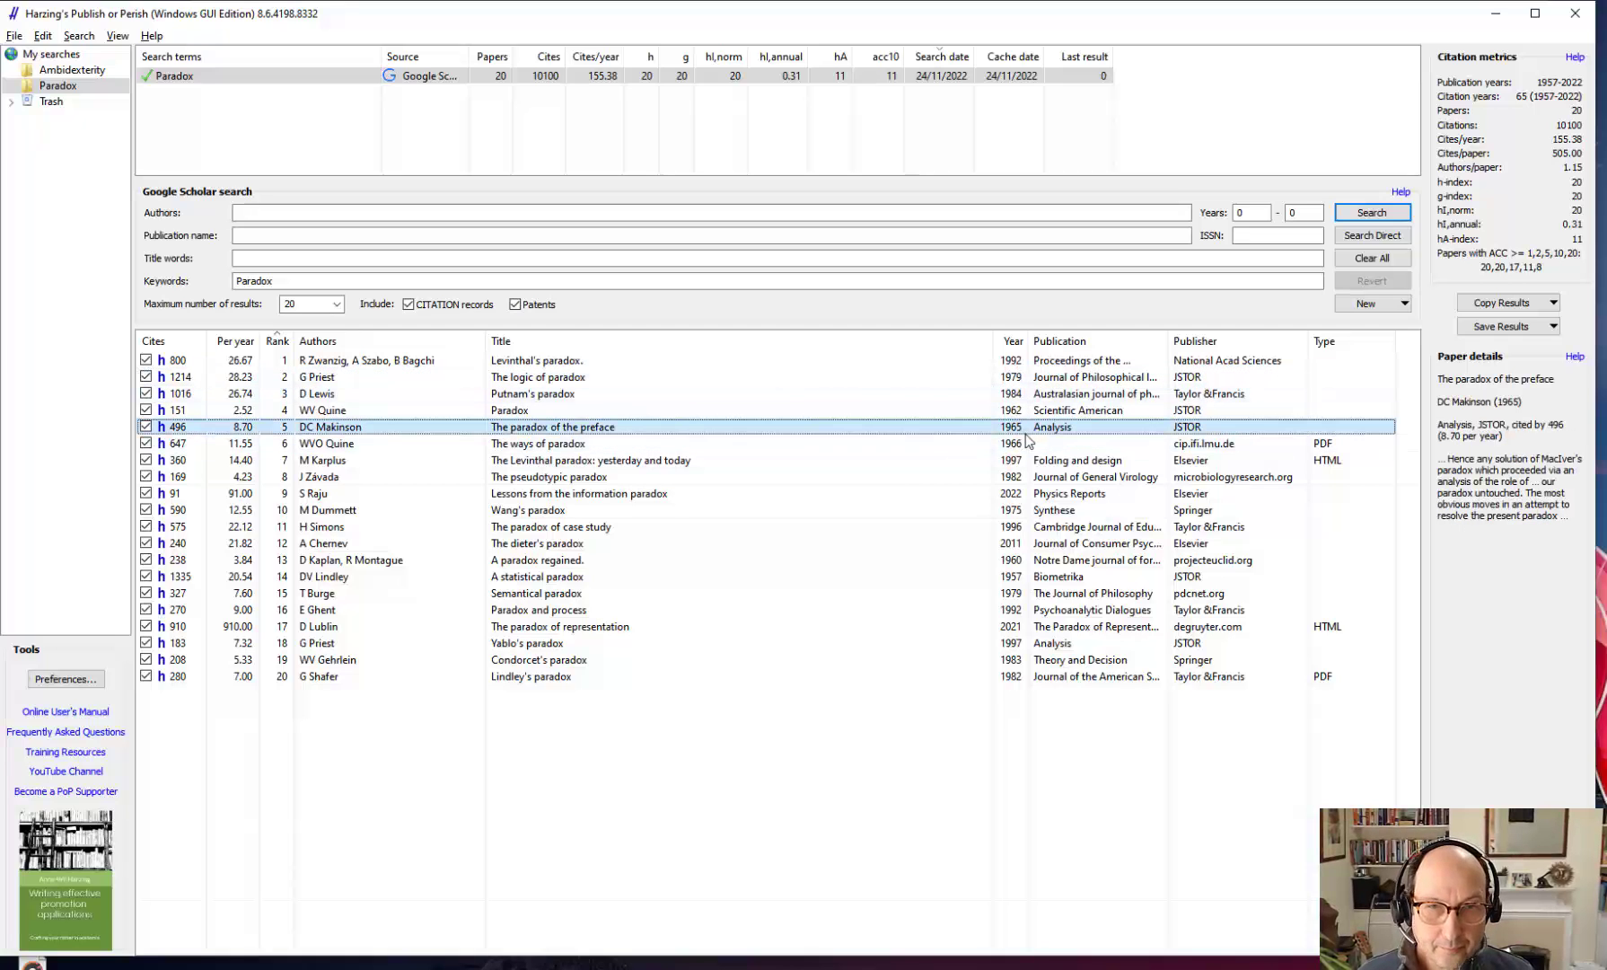
left_click(418, 445)
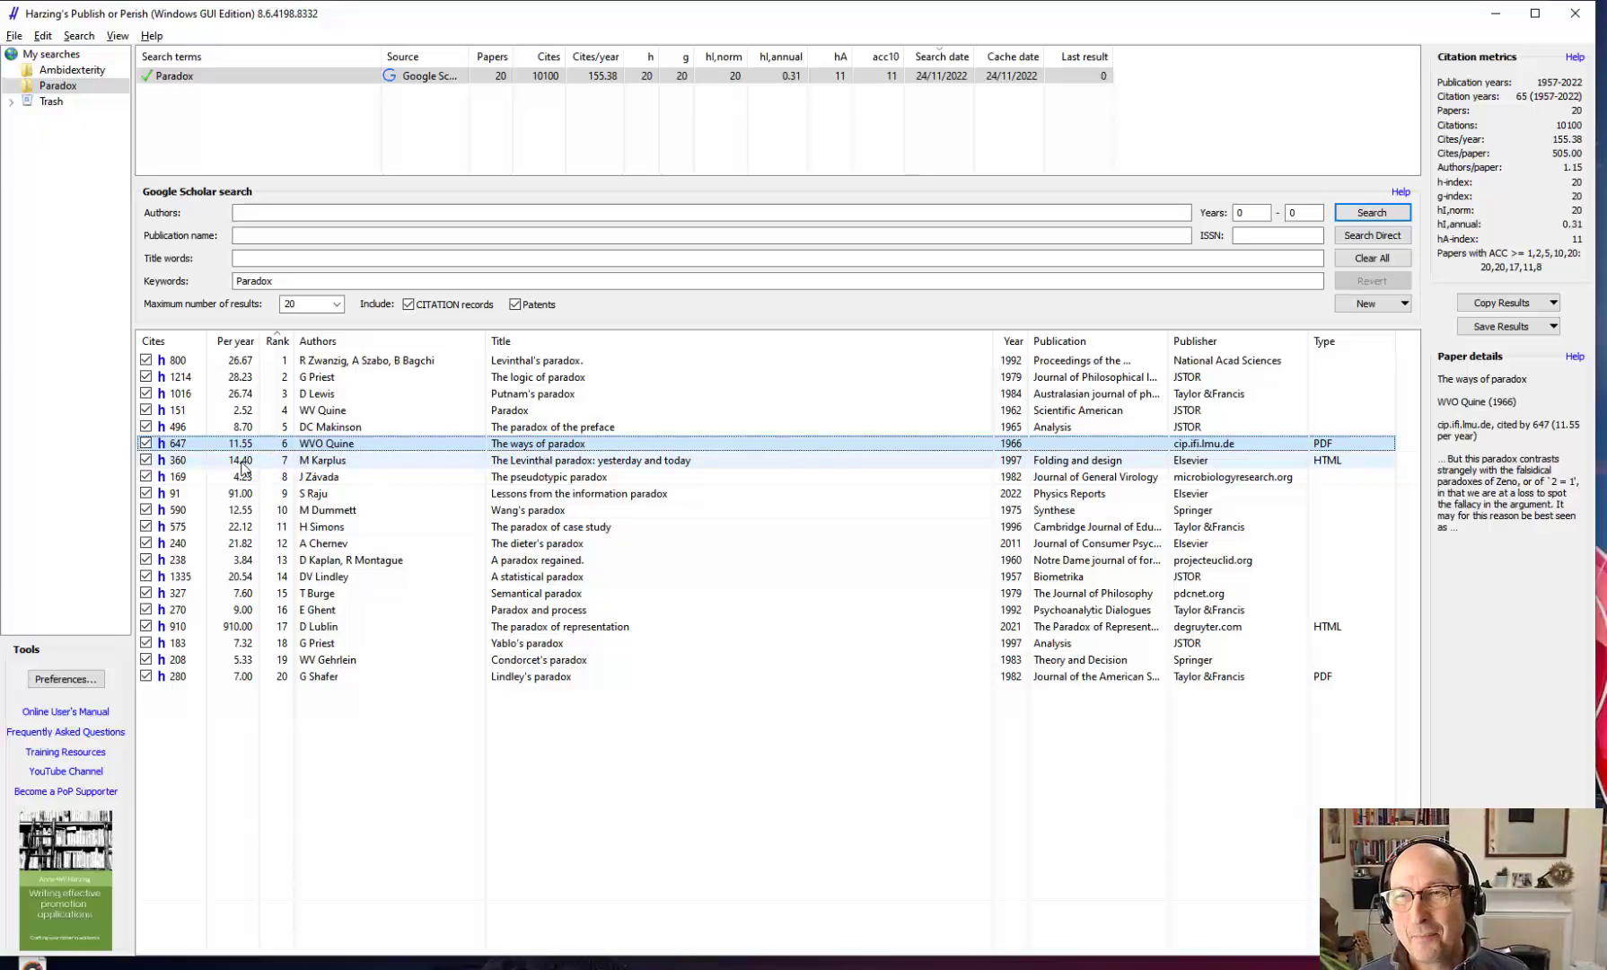
left_click(206, 462)
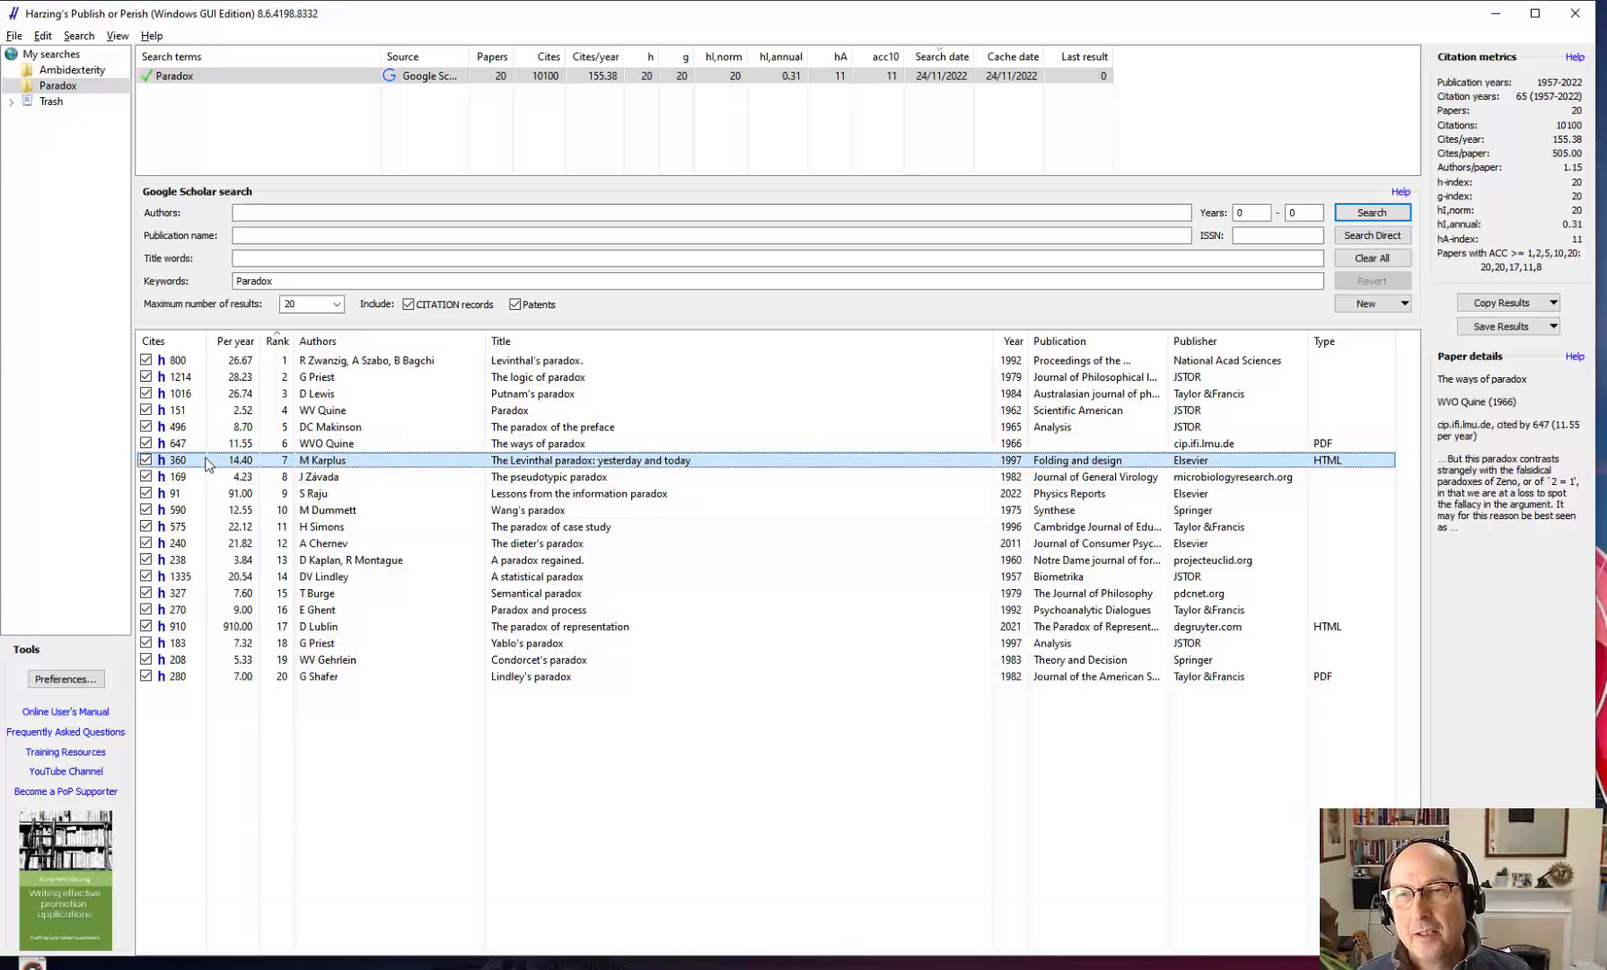
left_click(426, 443)
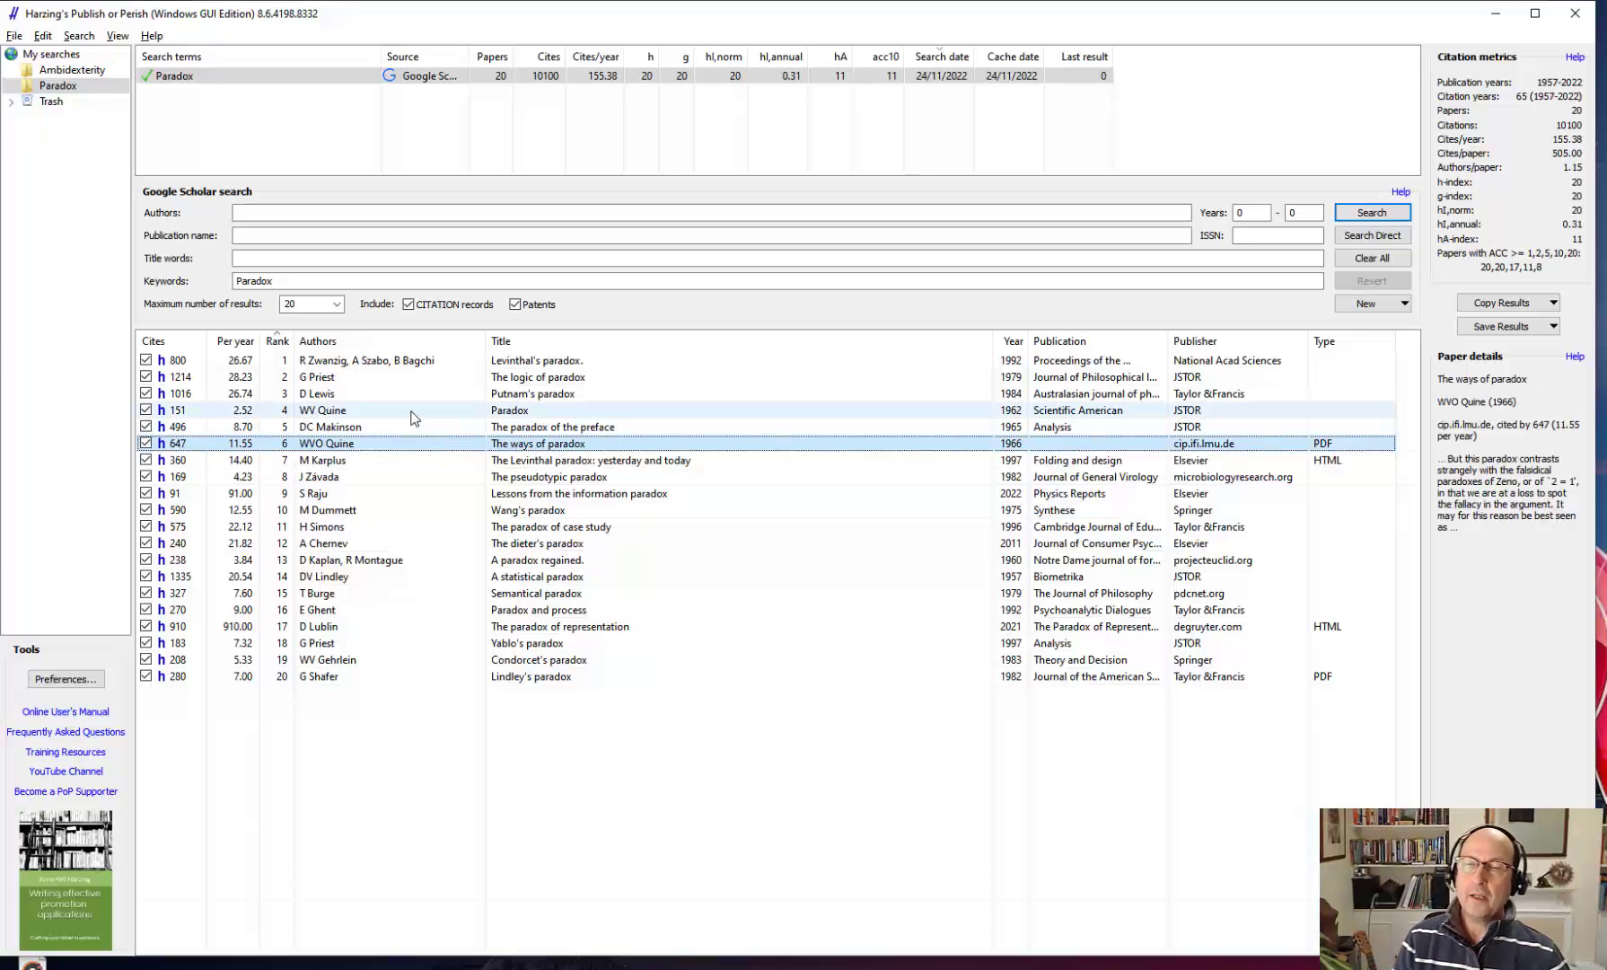
- Open the 'Putnam's paradox' article in the web browser
left_click(407, 395)
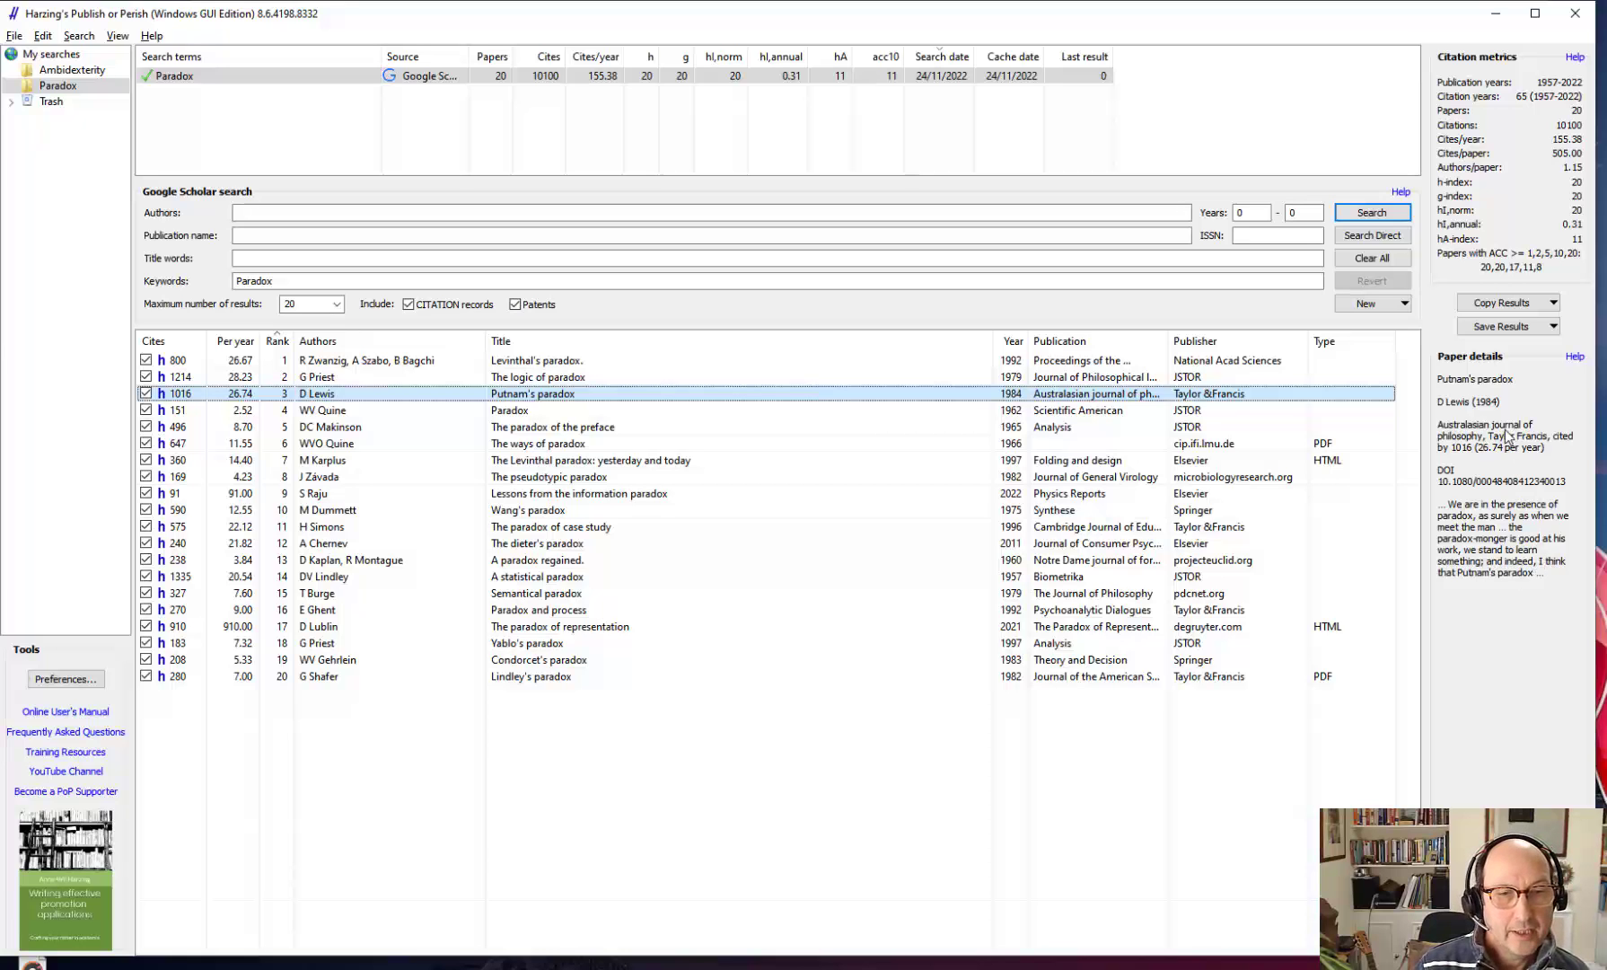
right_click(607, 397)
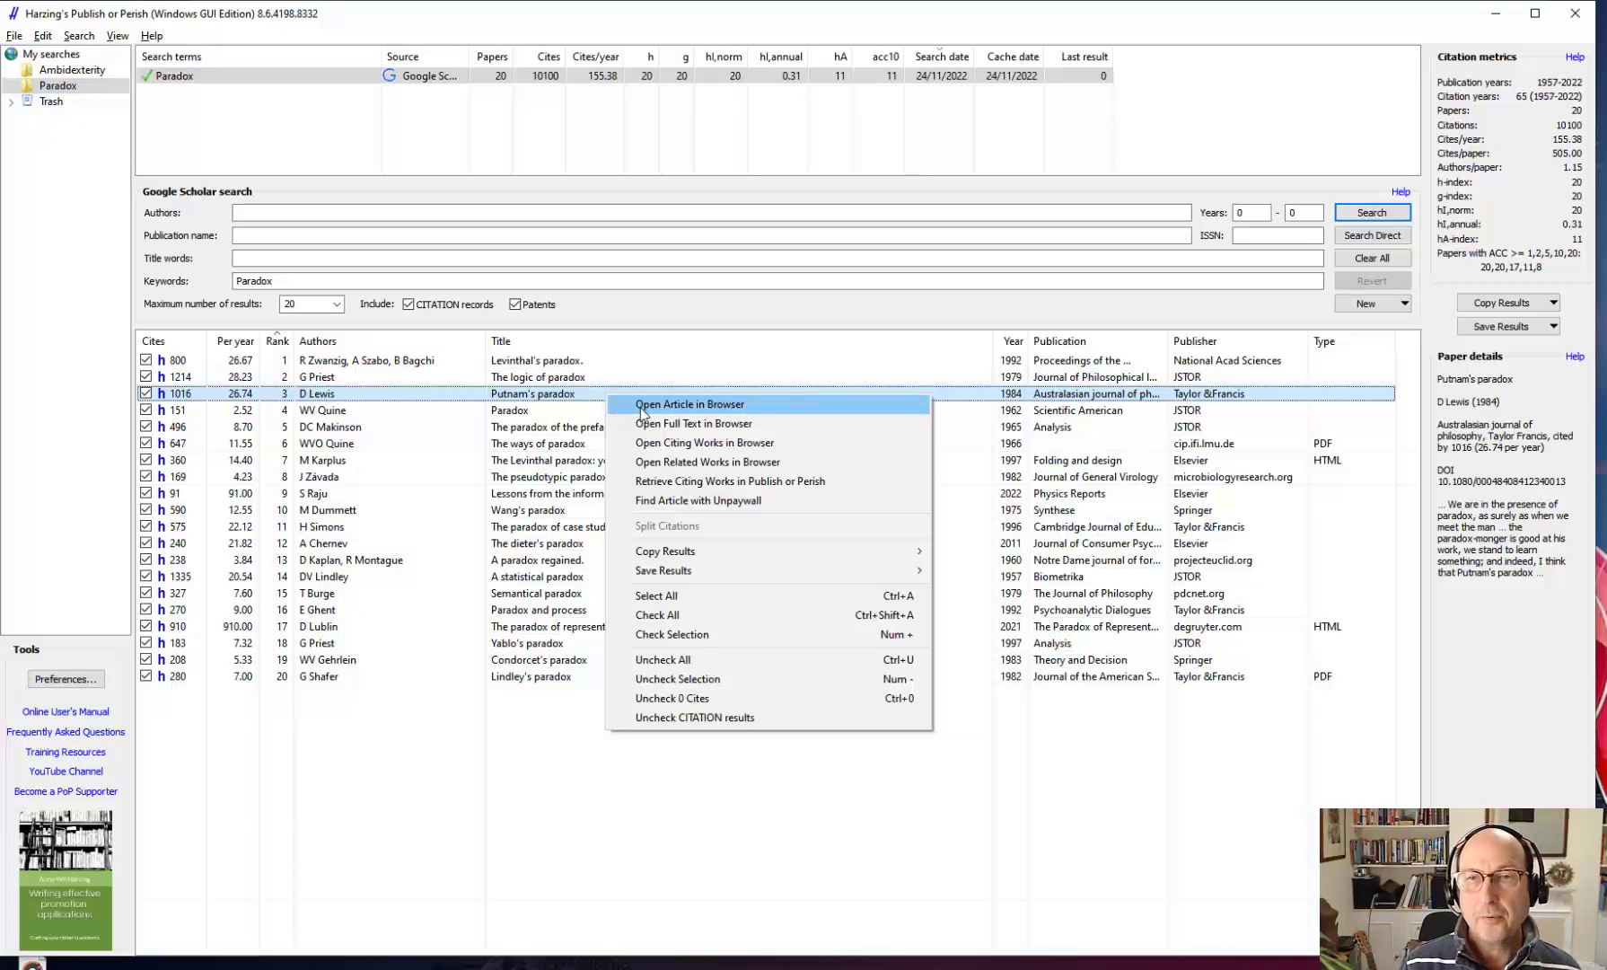
left_click(643, 406)
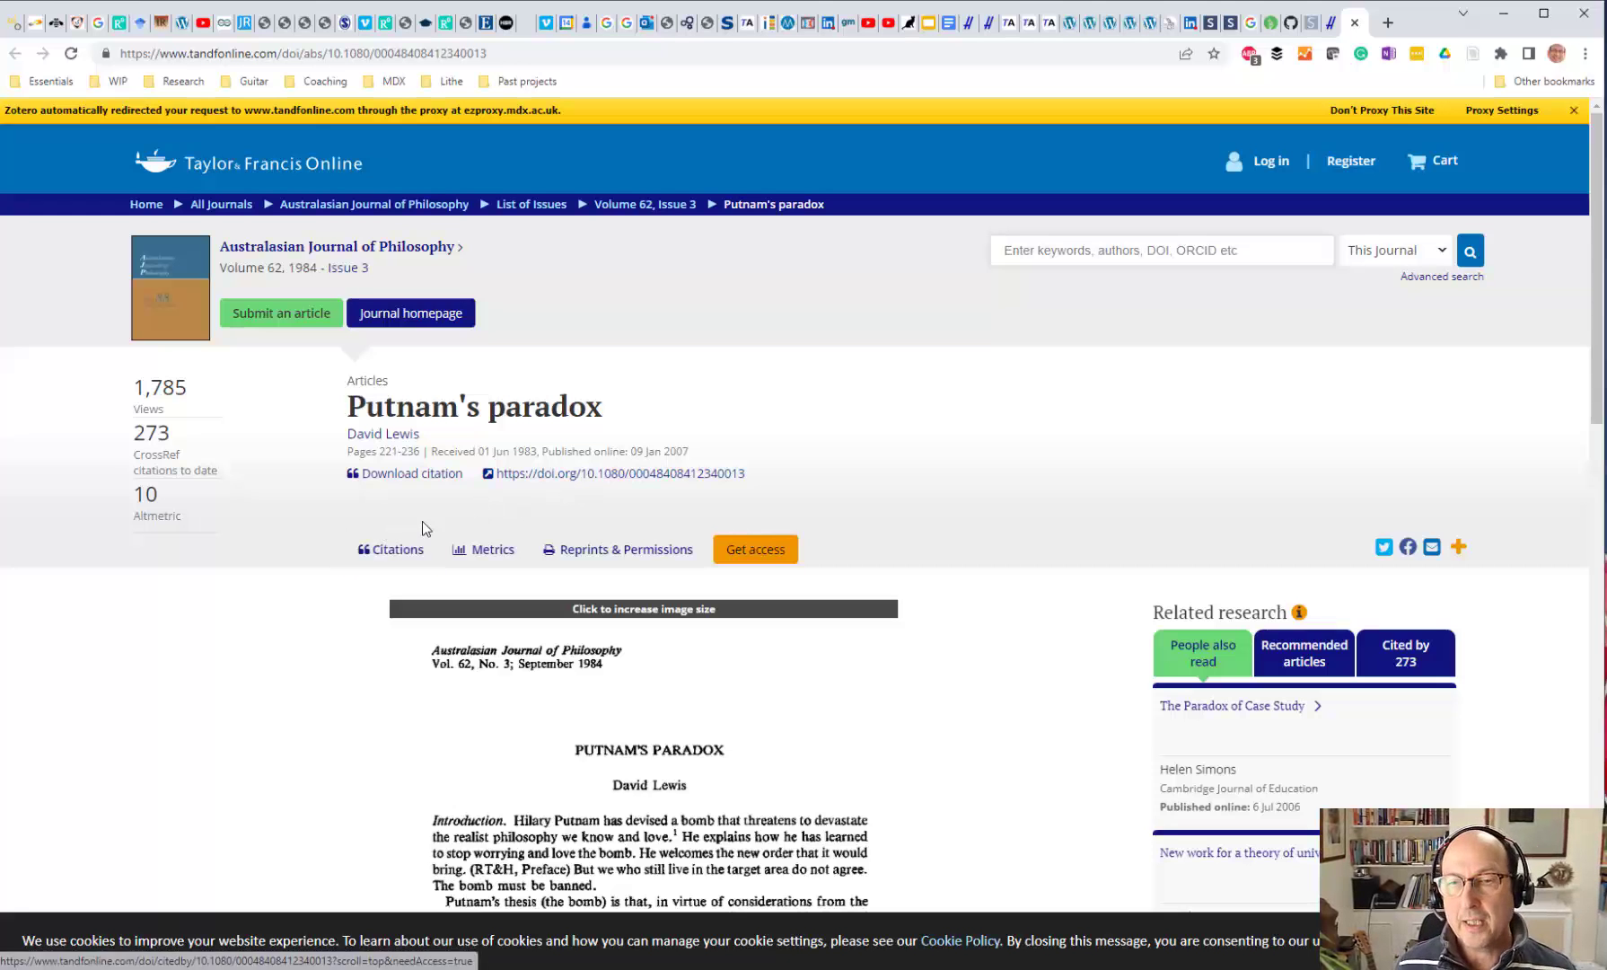
- Scroll through the Putnam's paradox article, then minimise Chrome to return to Publish or Perish
scroll(597, 512, "down", 5)
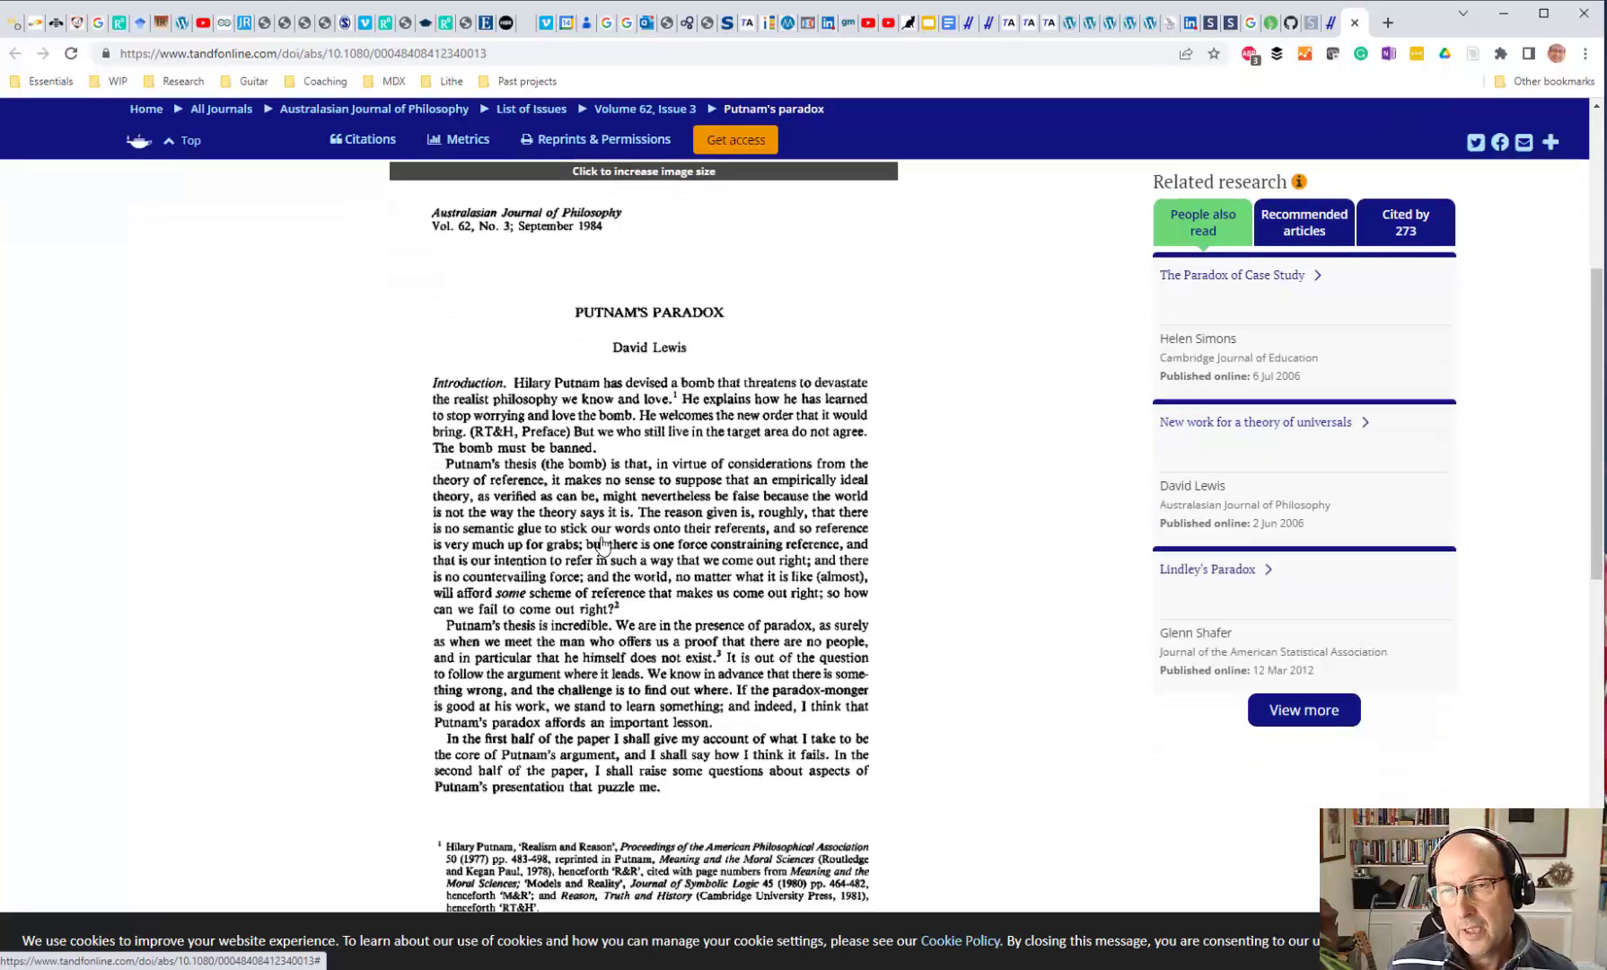
scroll(629, 529, "down", 1)
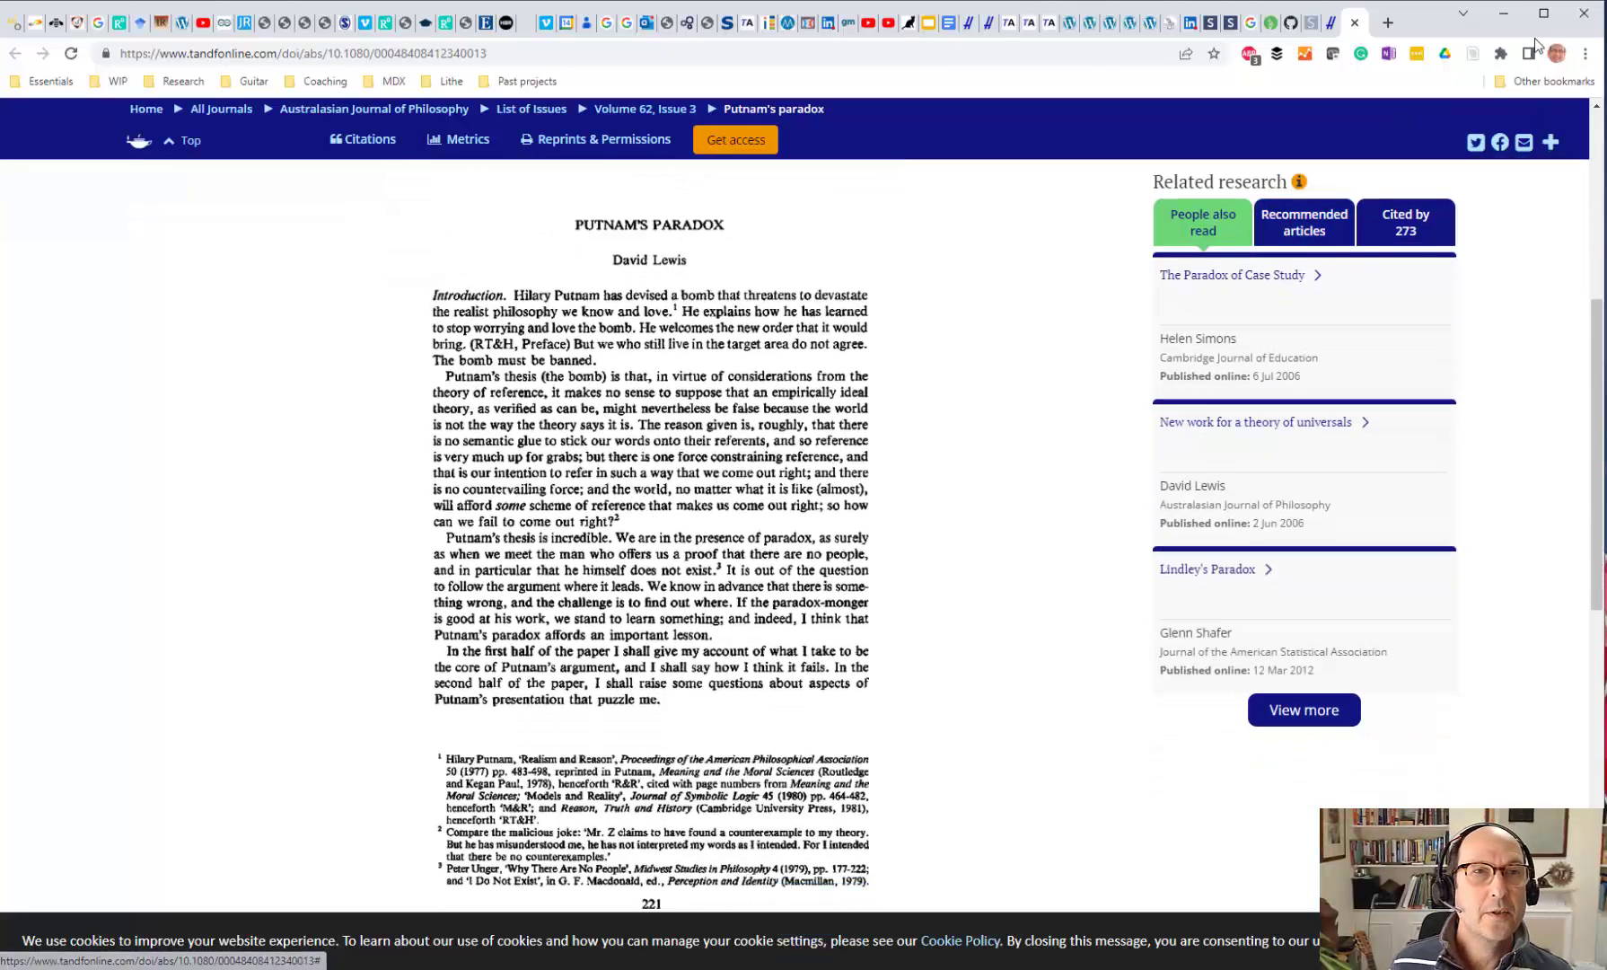
left_click(1500, 18)
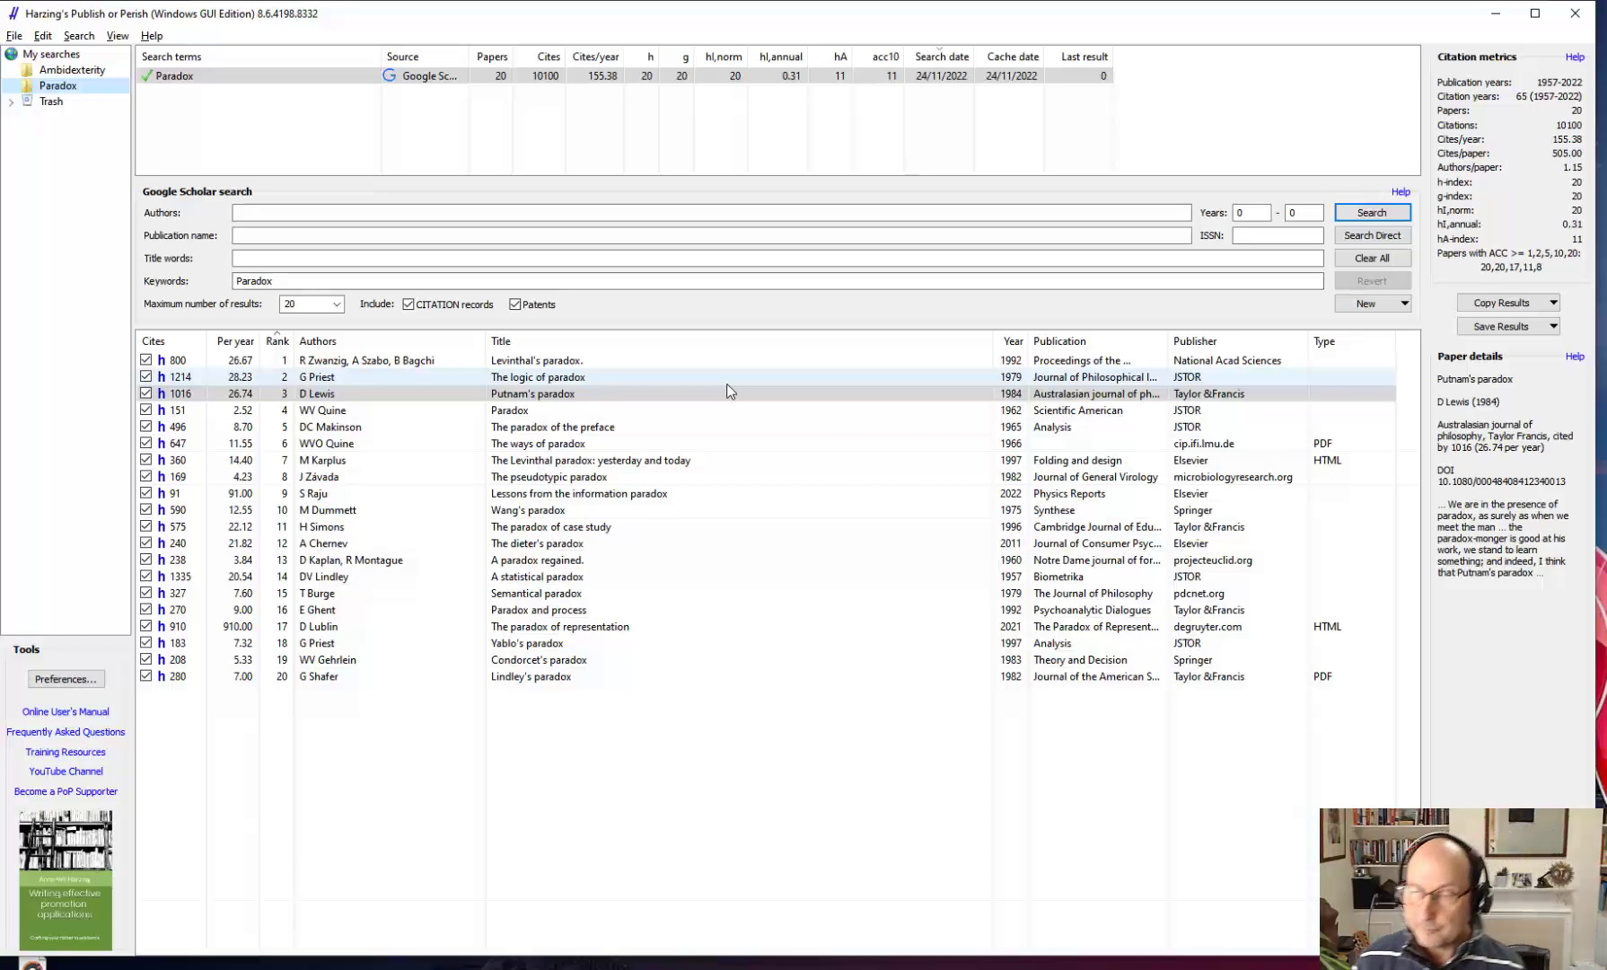
- Copy the 'Paradox' keyword from the current search and deselect that search
left_click(591, 428)
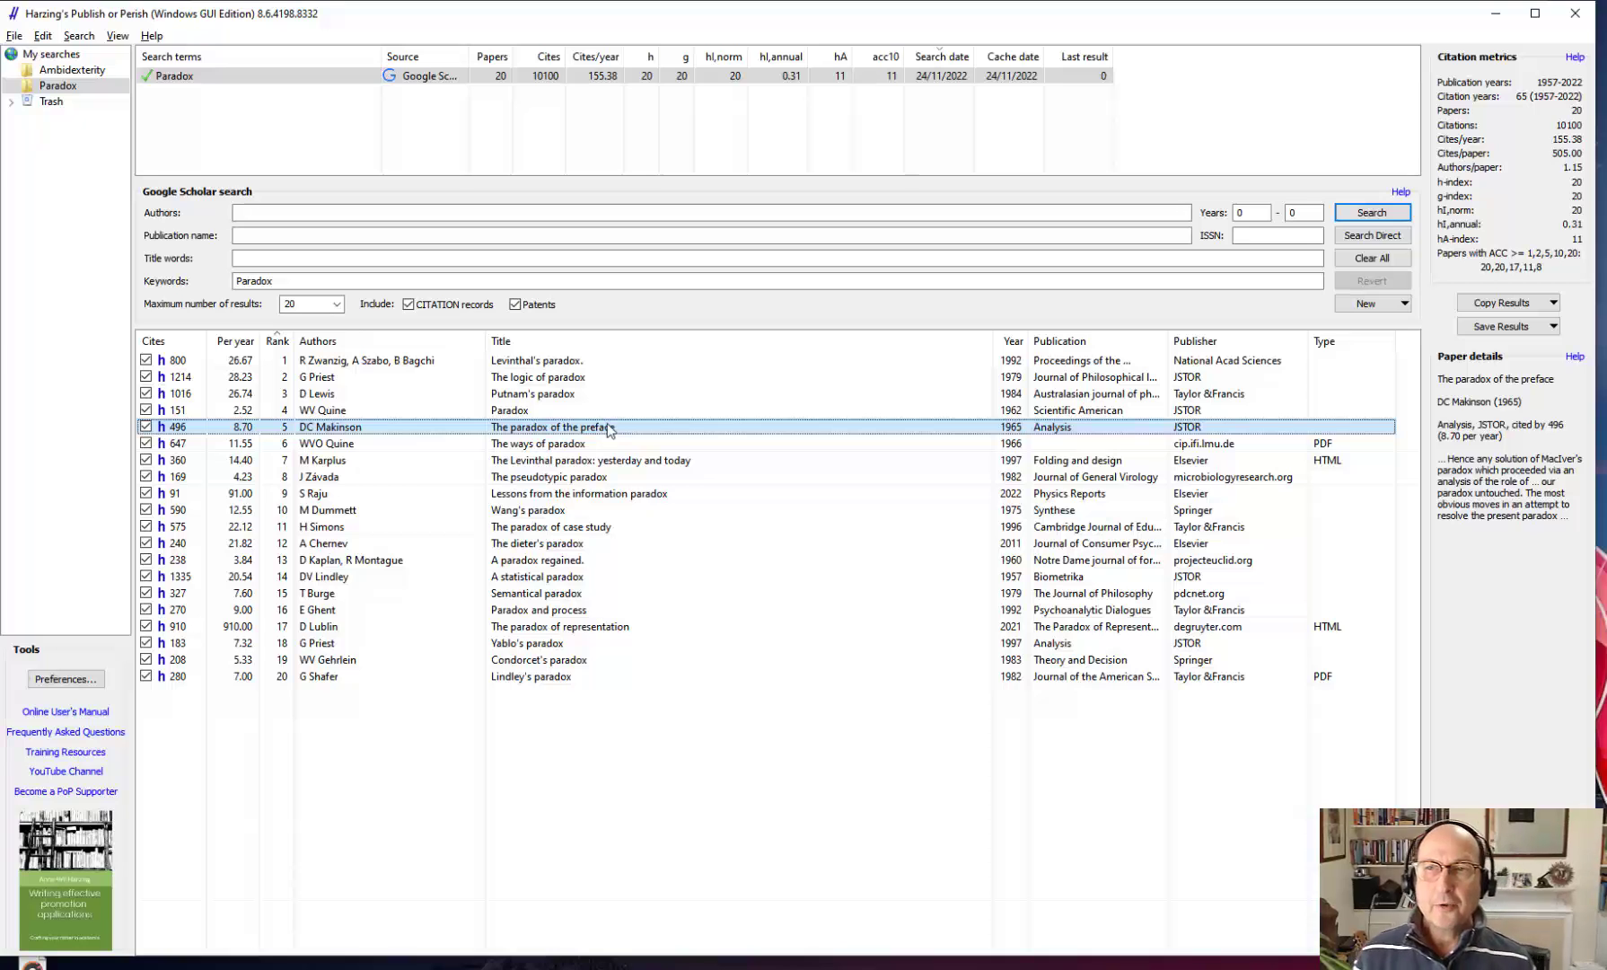
left_click(457, 281)
double_click(457, 281)
key("ctrl+c")
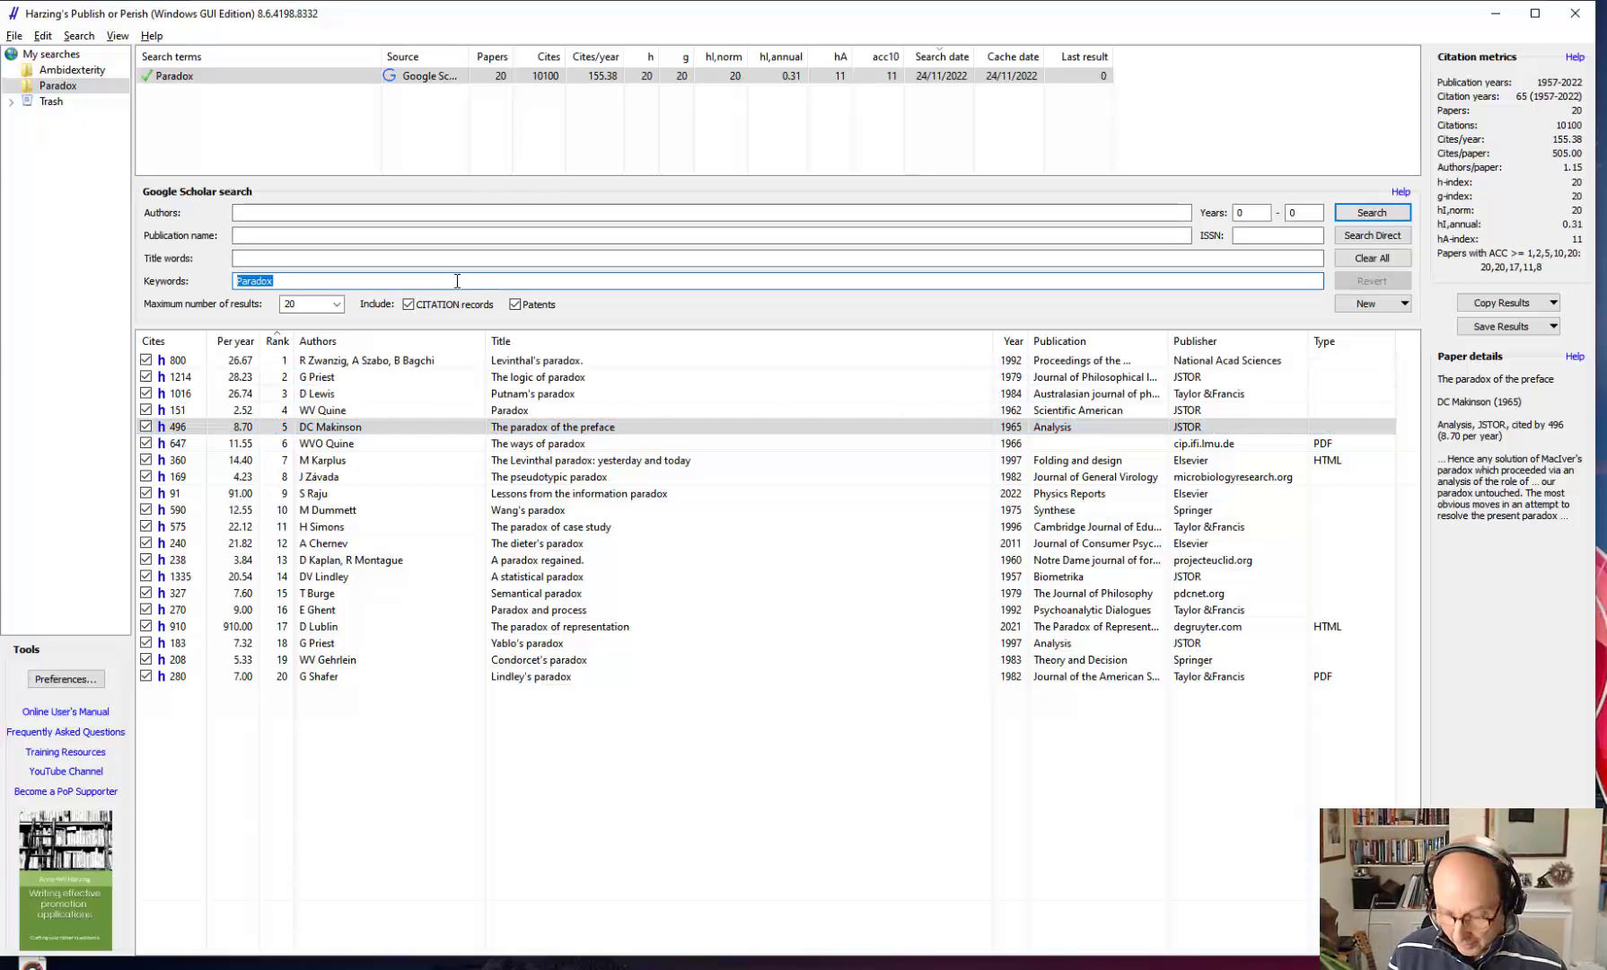
key("Return")
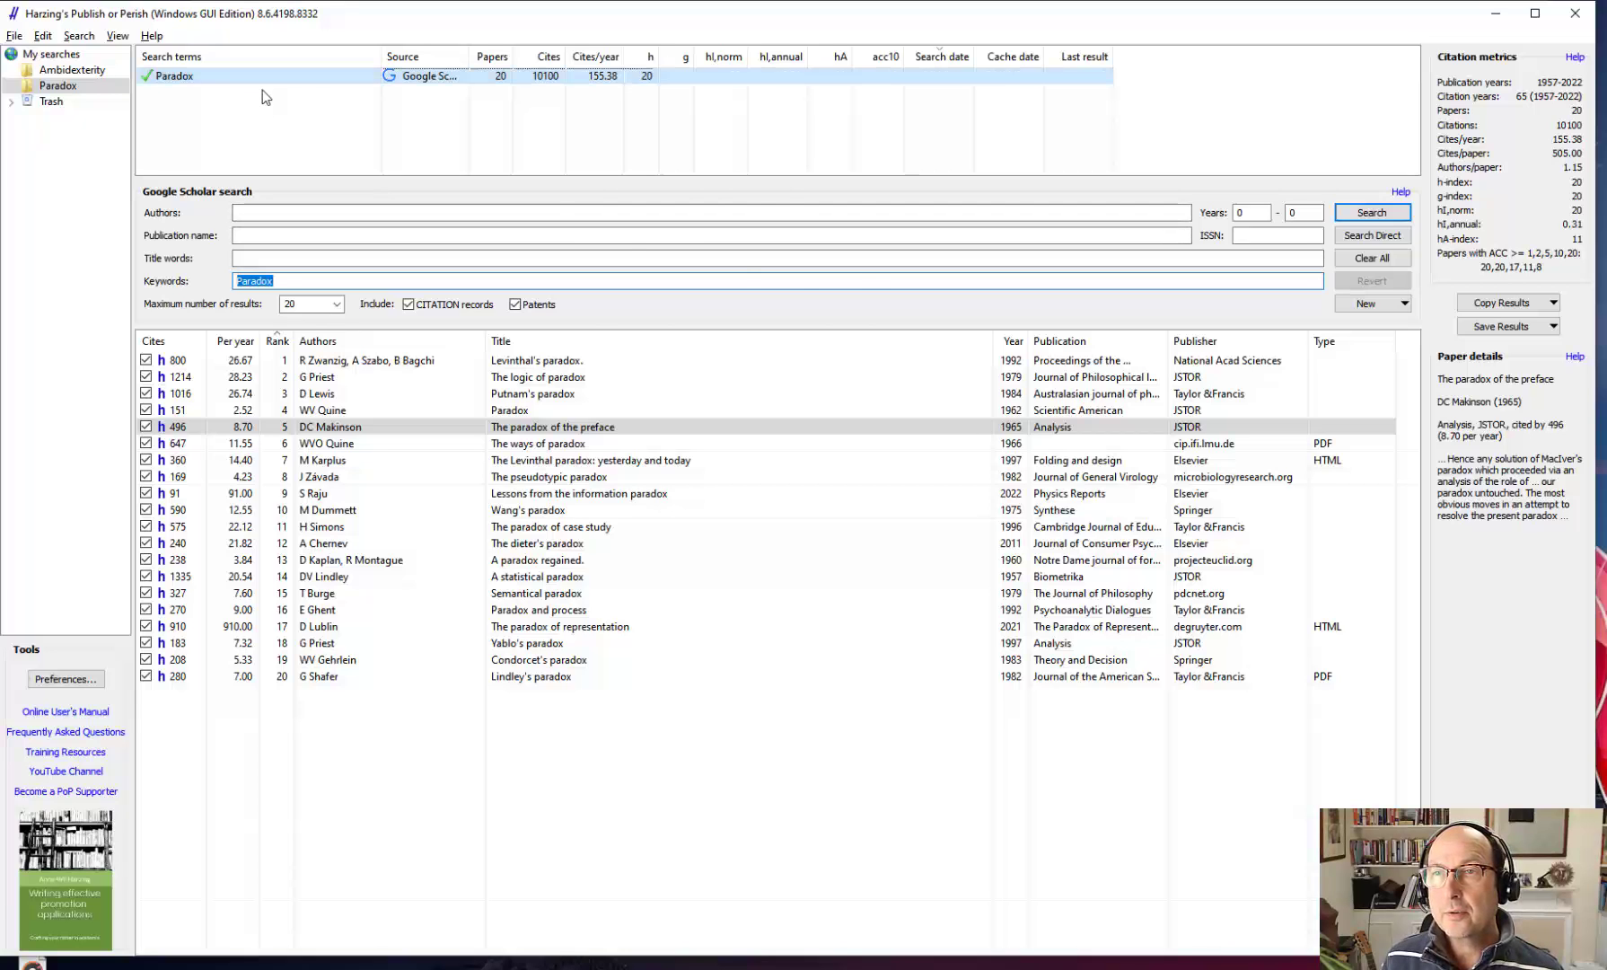
left_click(263, 91)
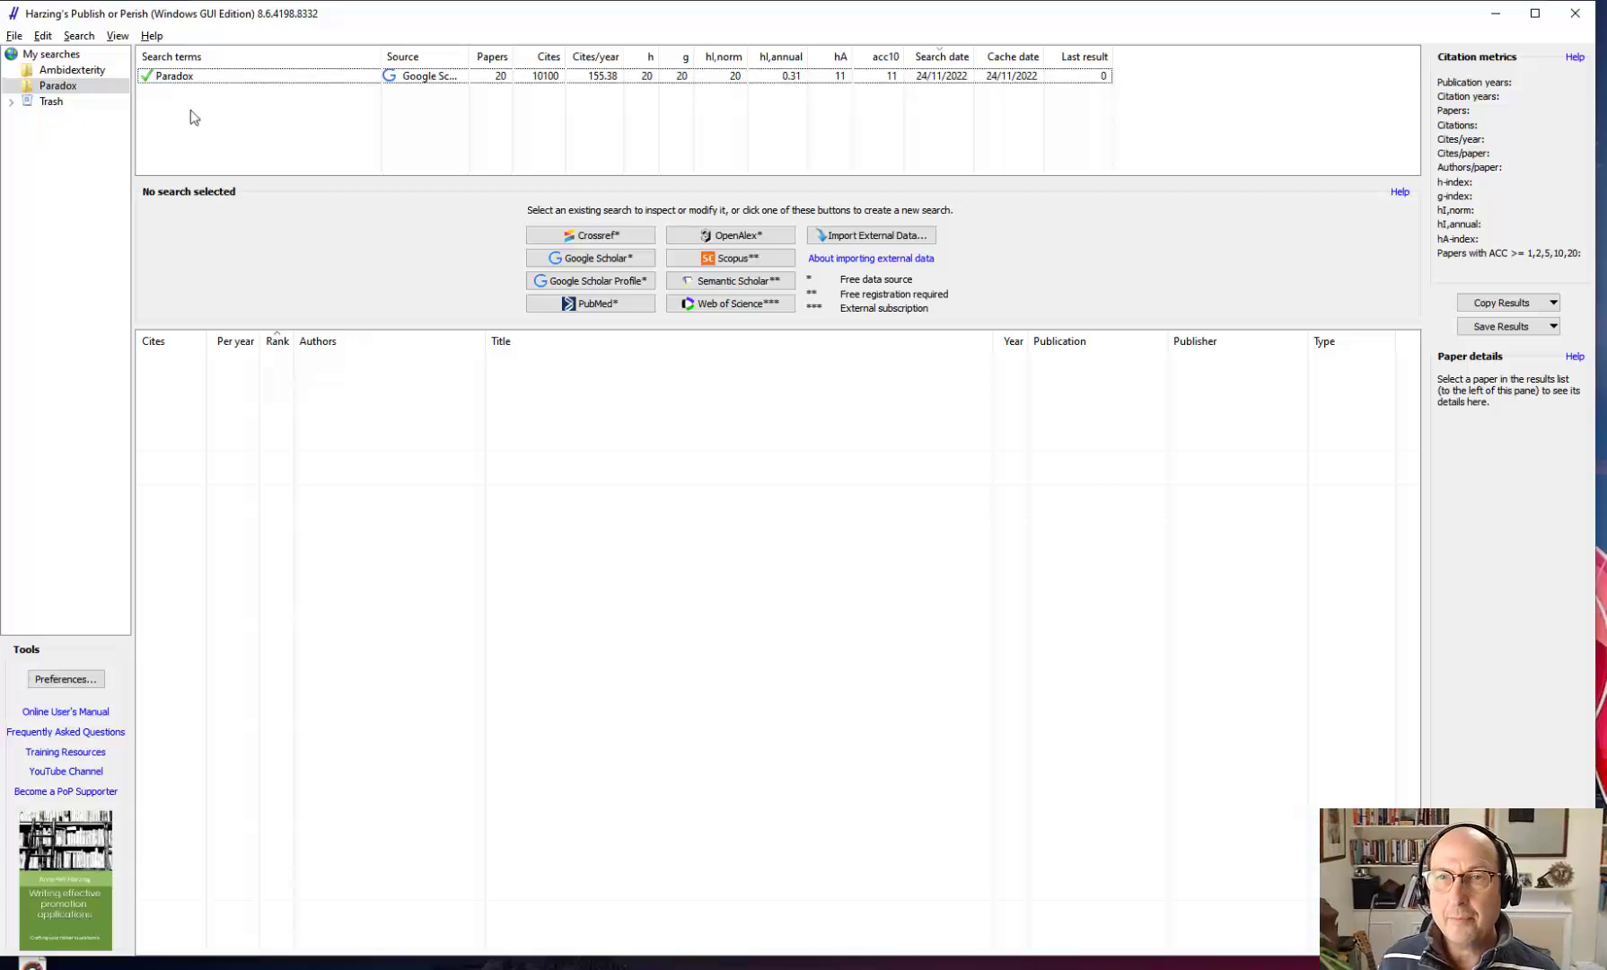
- Run a new 20-result Google Scholar search for 'Paradox AND organization'
left_click(593, 259)
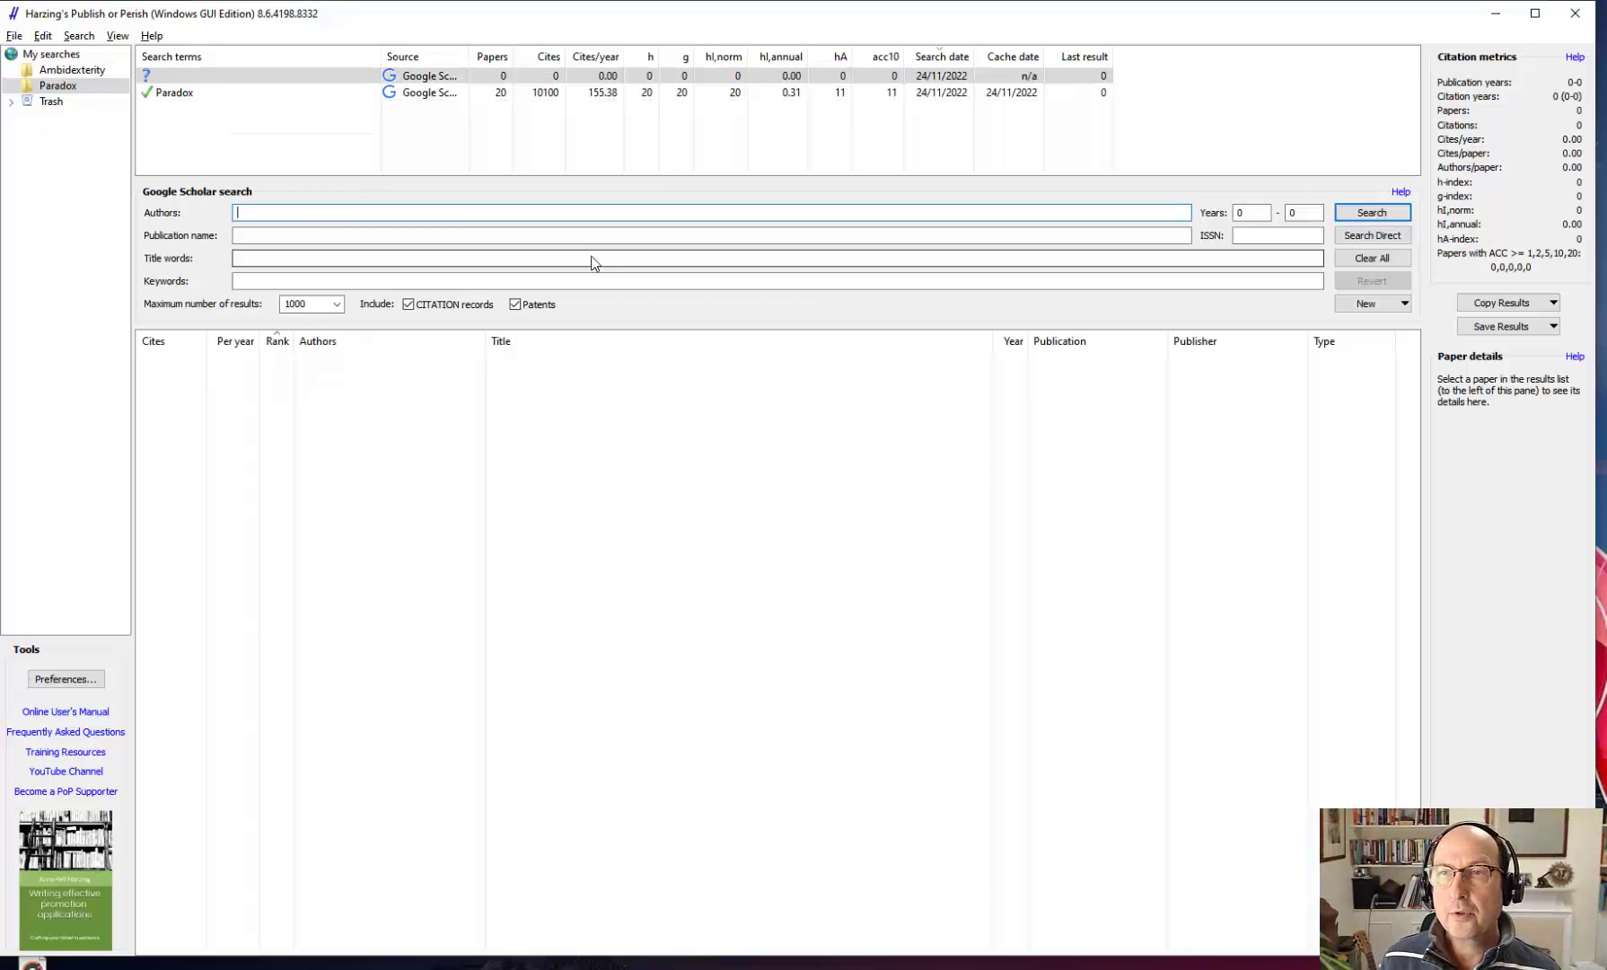
left_click(305, 279)
key("ctrl+v")
left_click(338, 303)
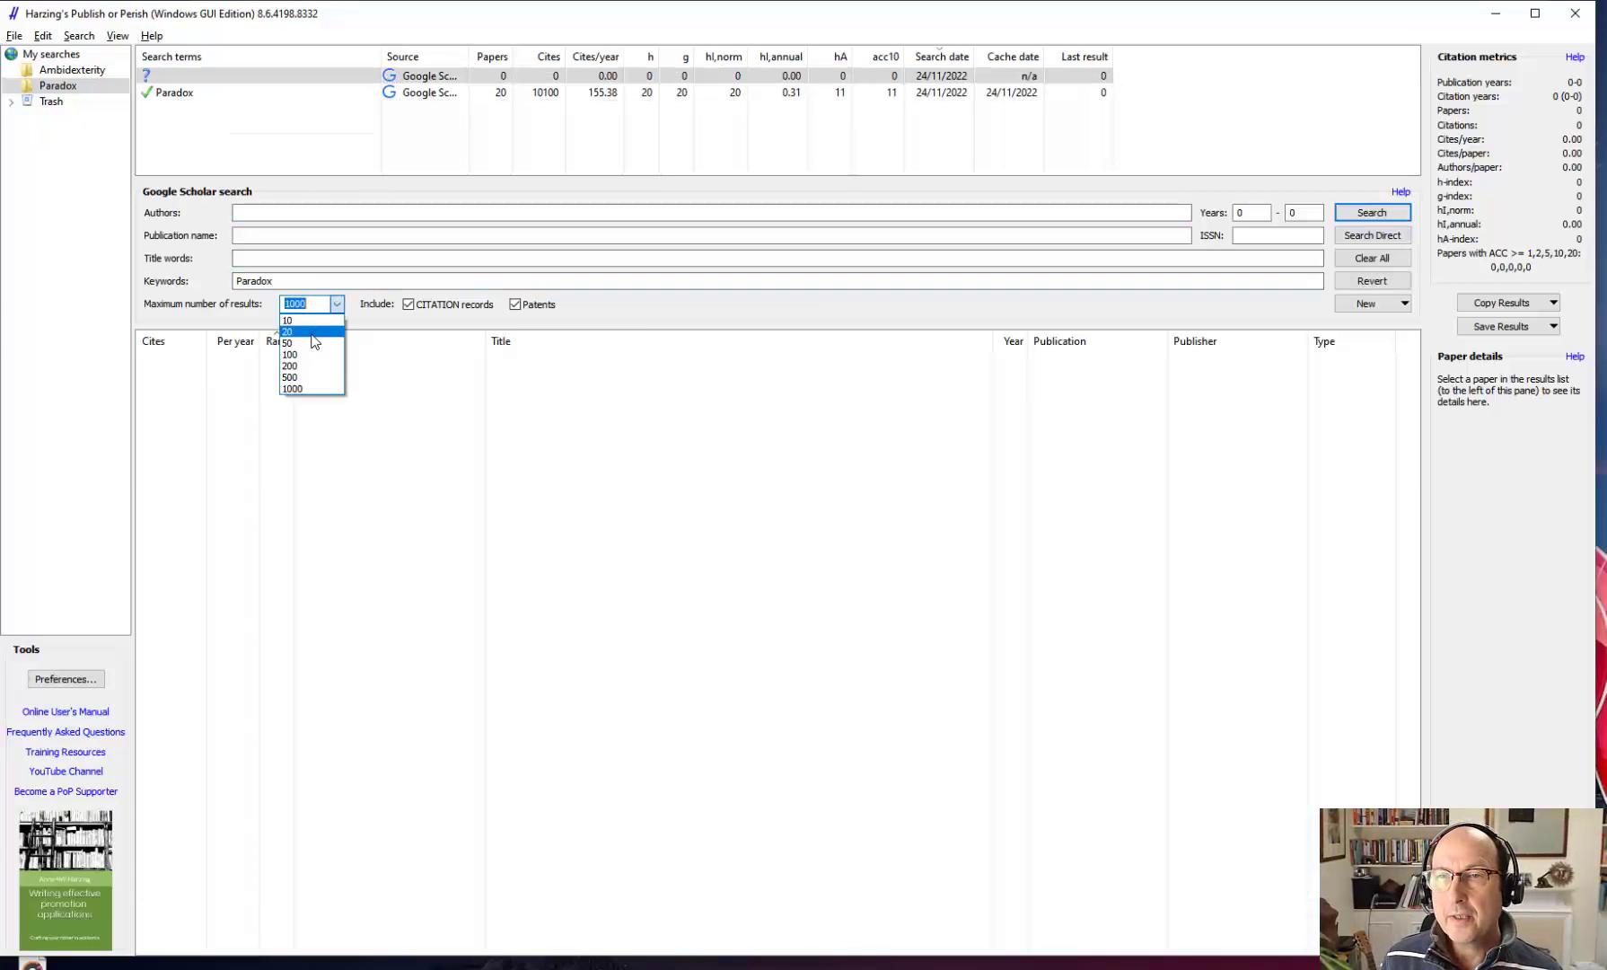
left_click(312, 332)
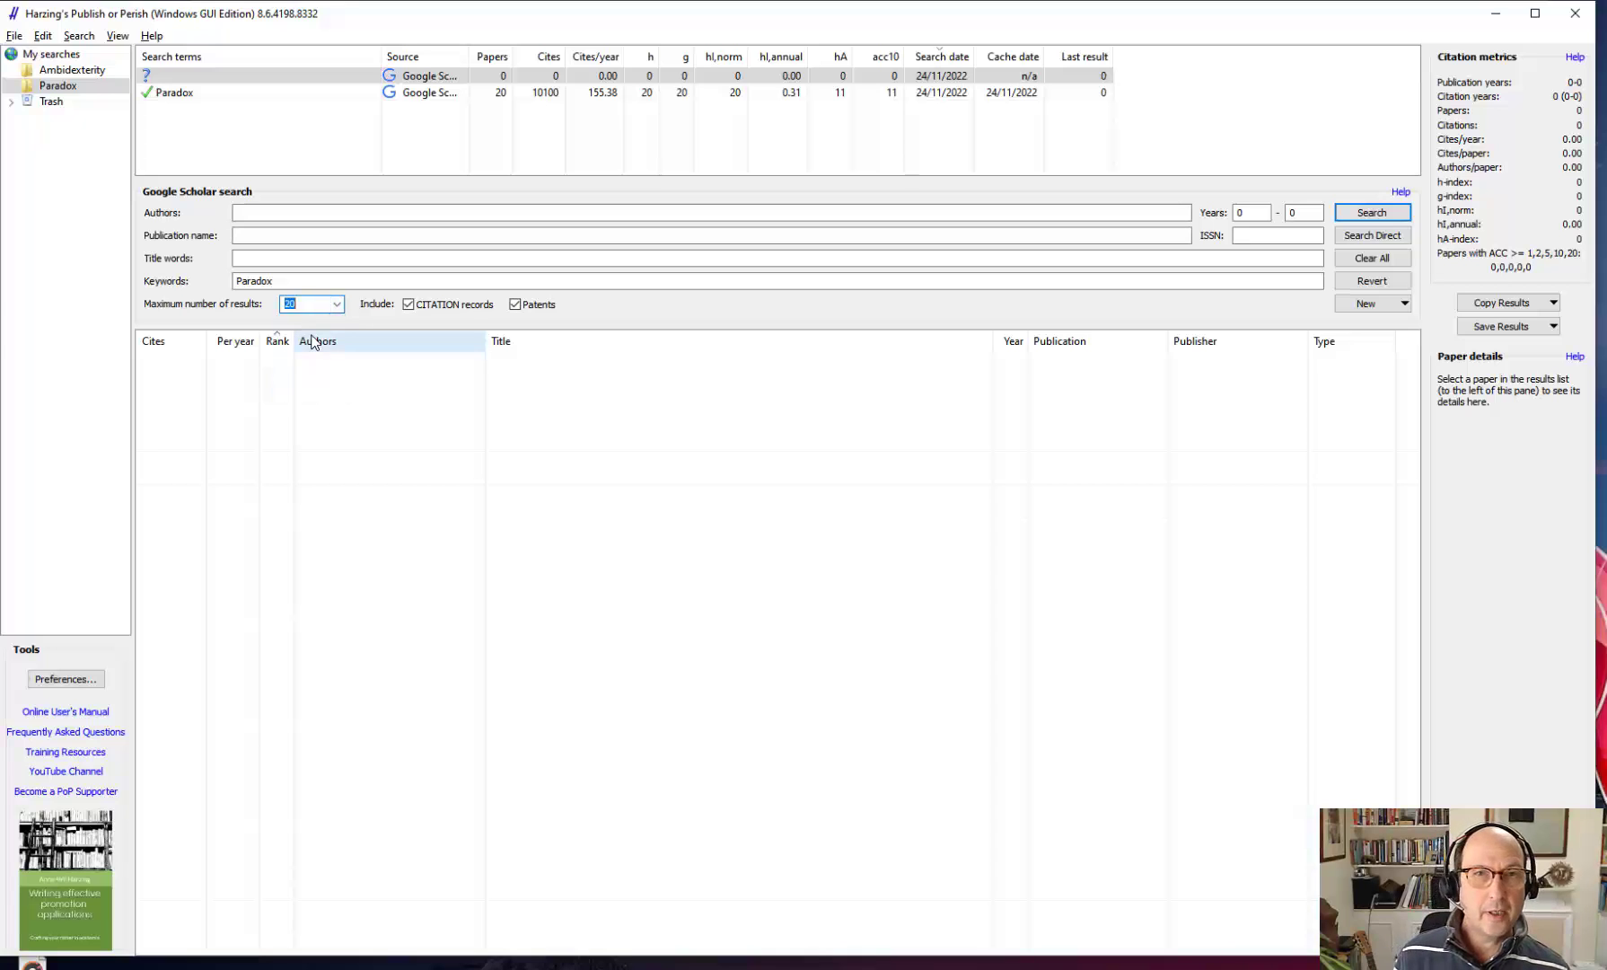
left_click(345, 278)
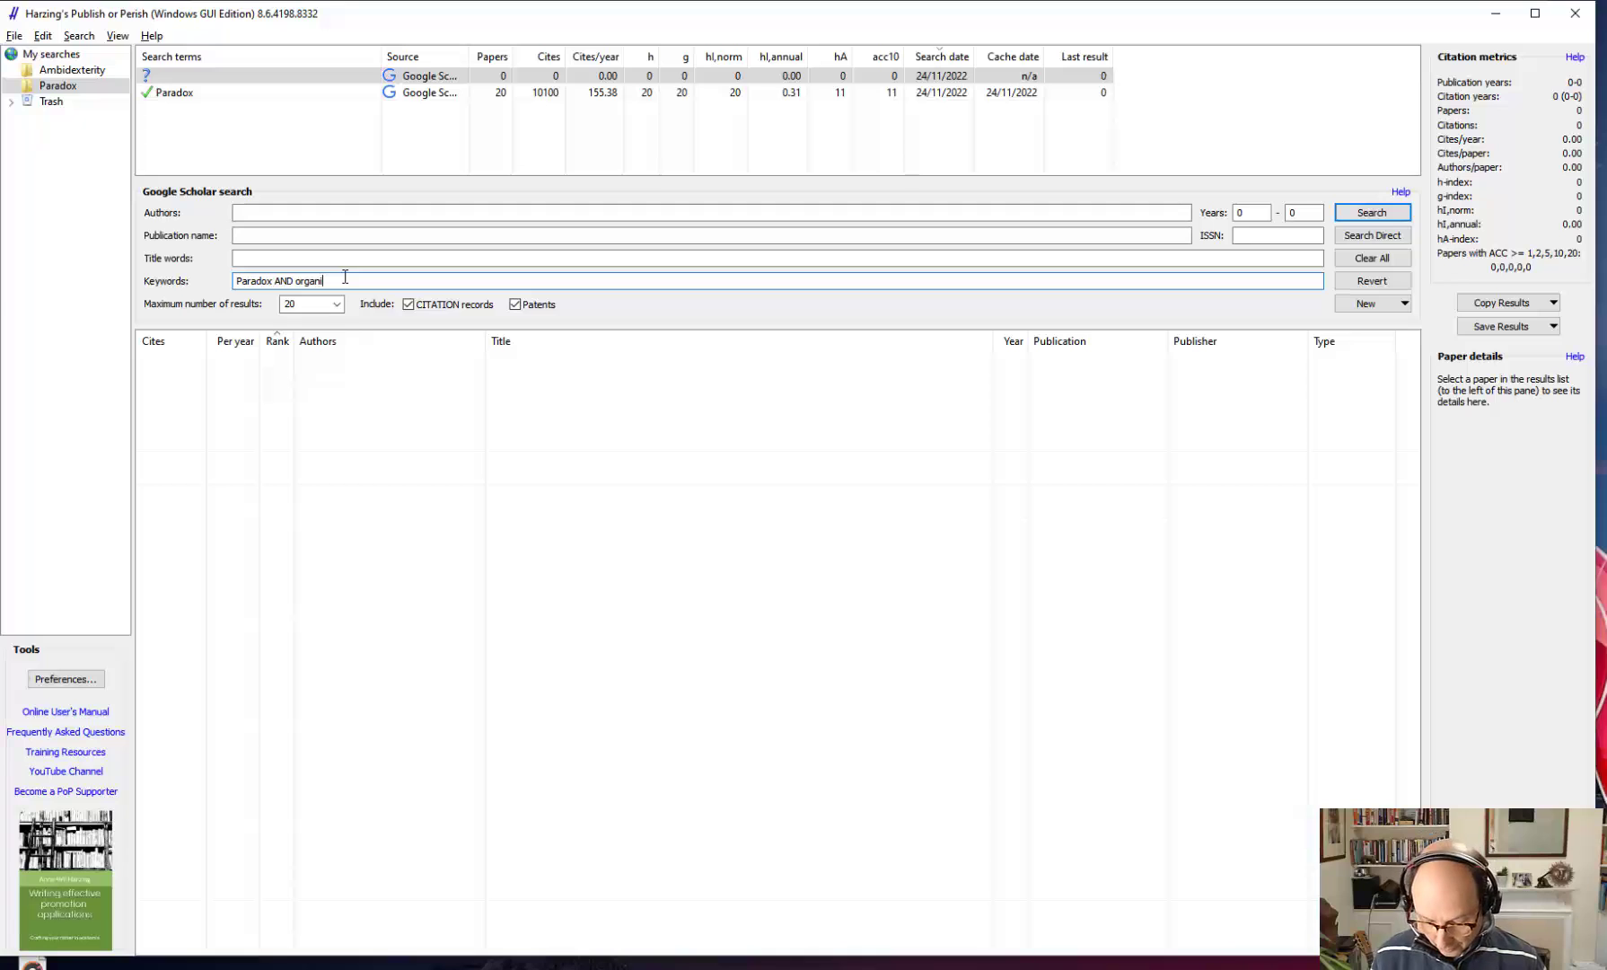
type("ion")
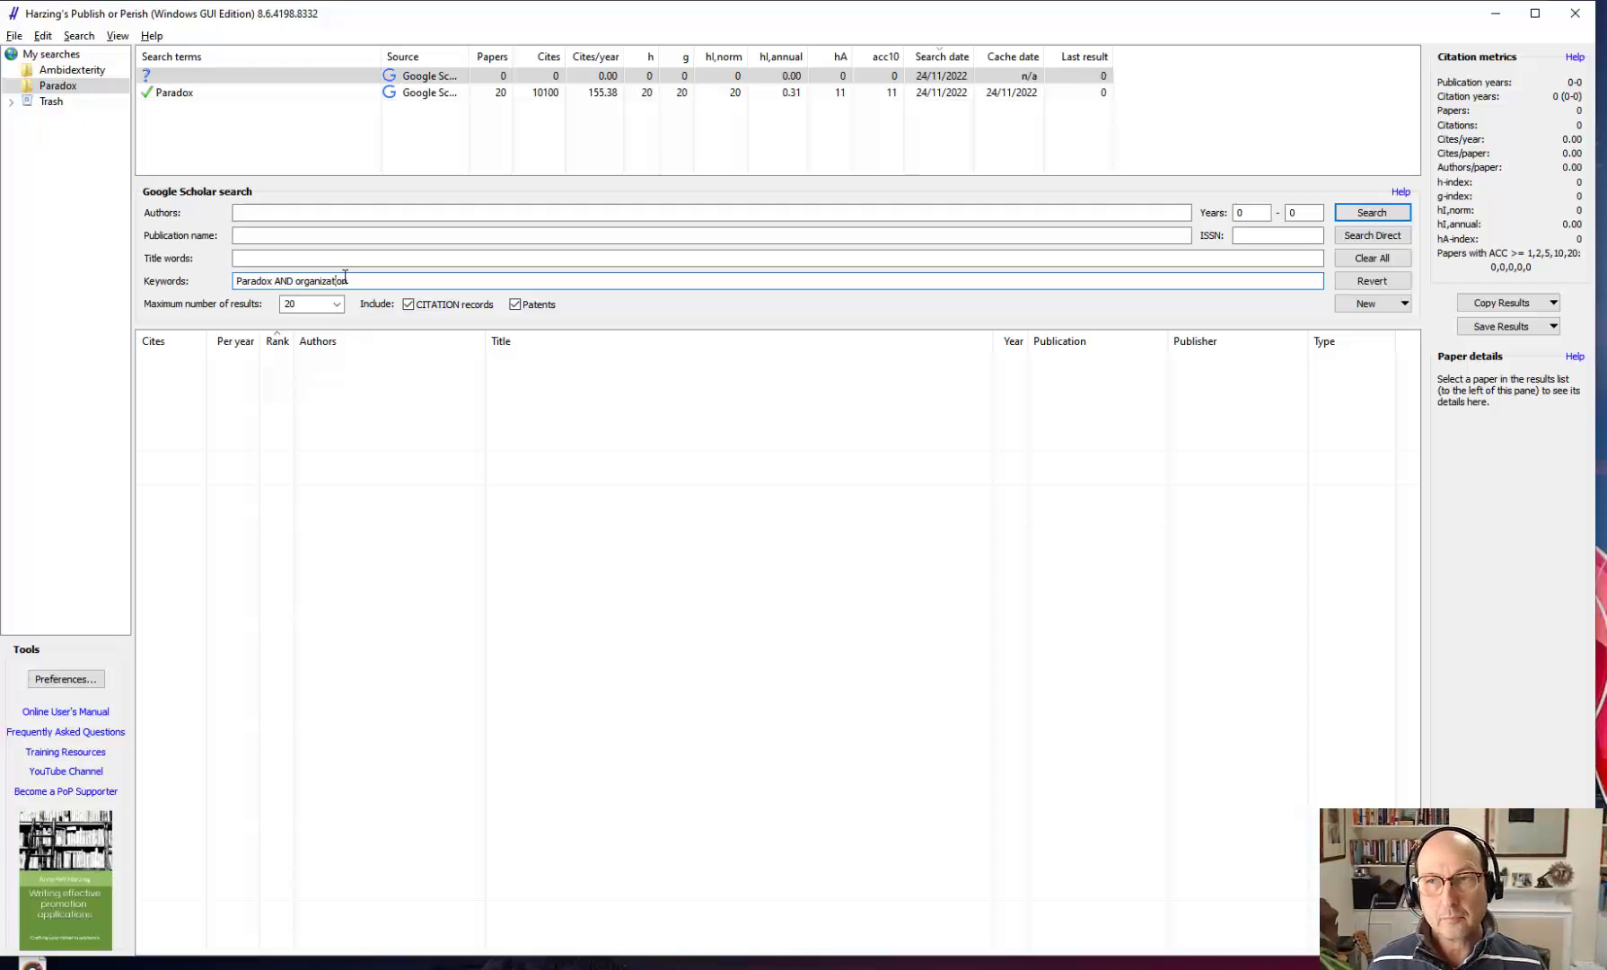
key("Return")
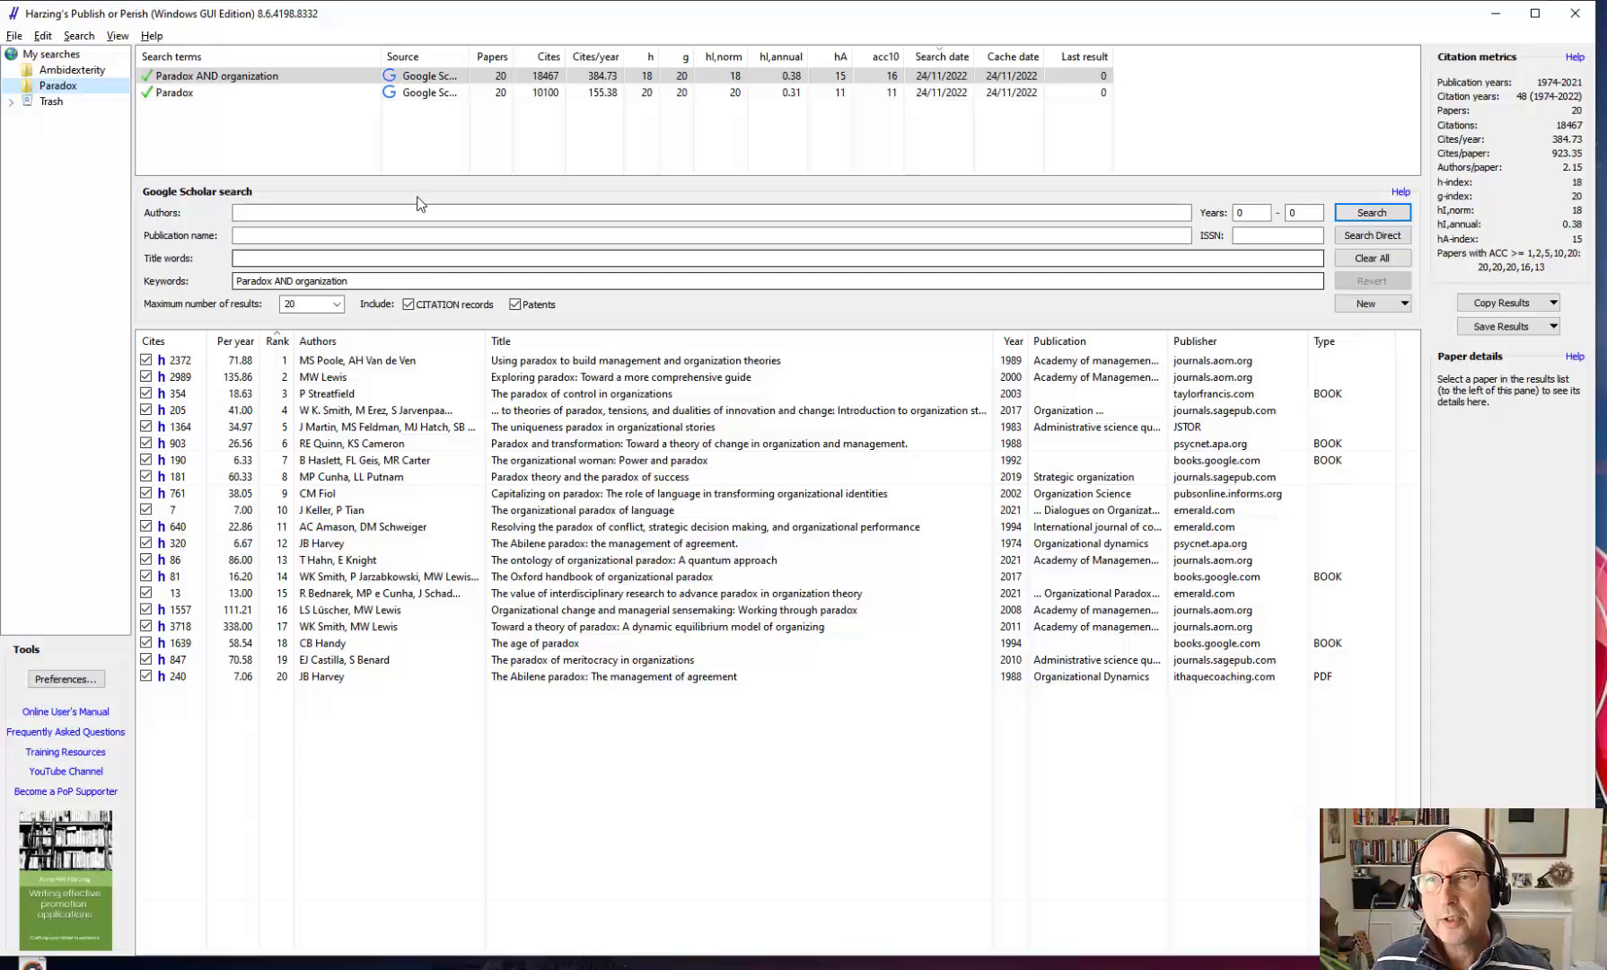
- Compare the Paradox and Paradox AND organization results, then extend the keywords with ' NOT psycholog'
left_click(239, 97)
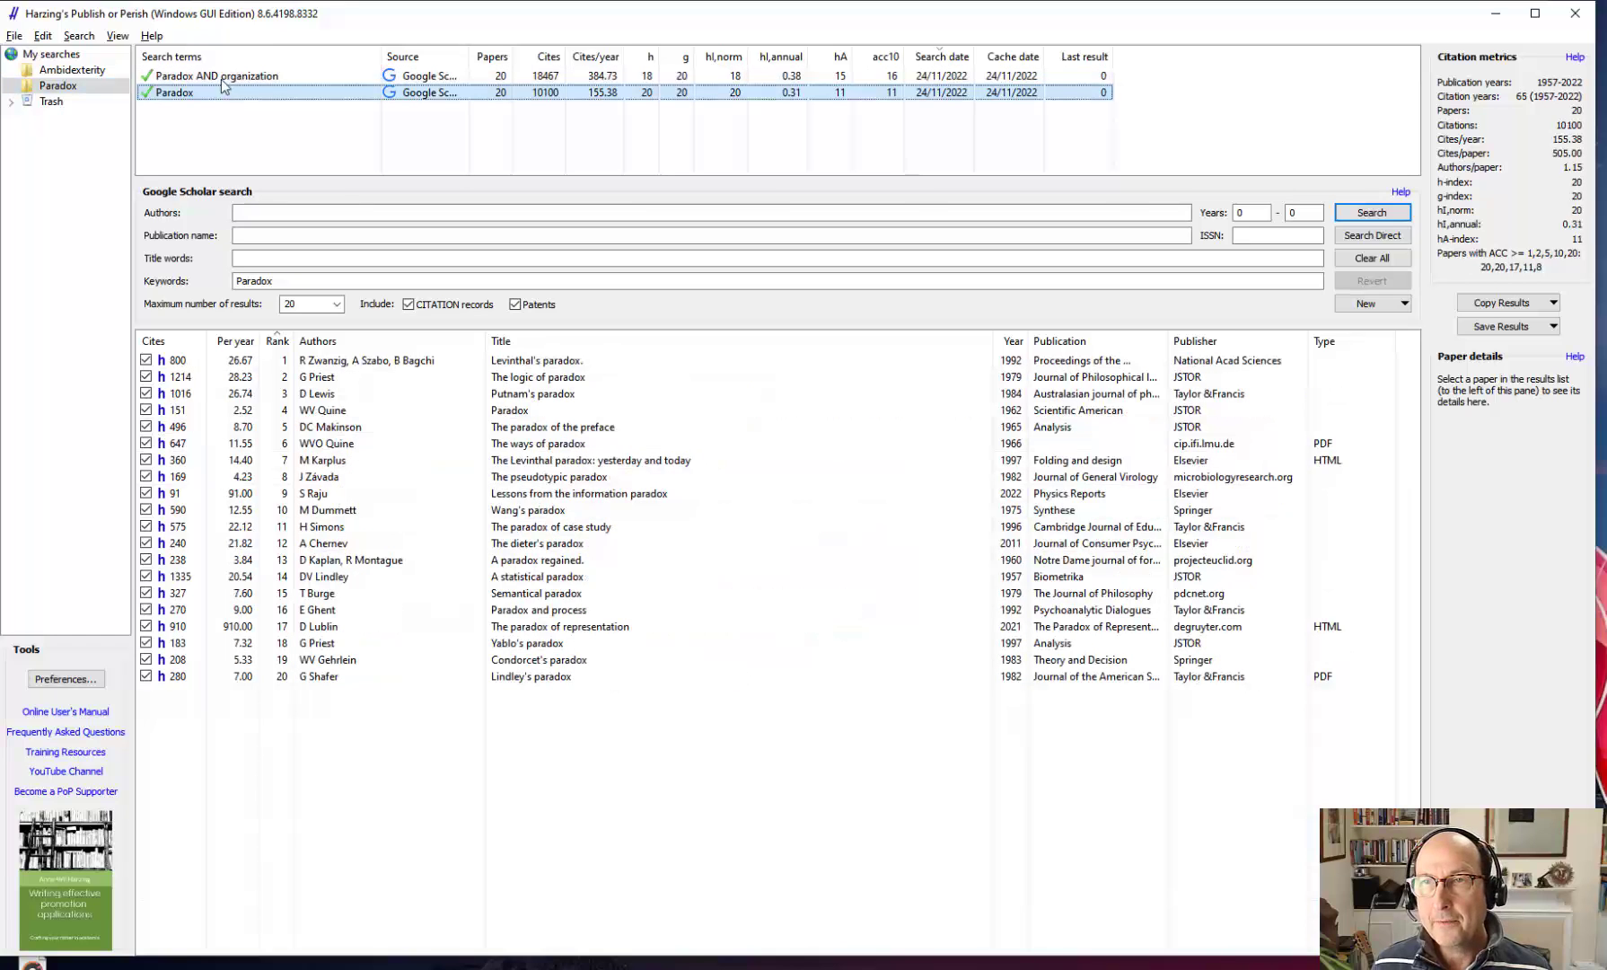
left_click(225, 79)
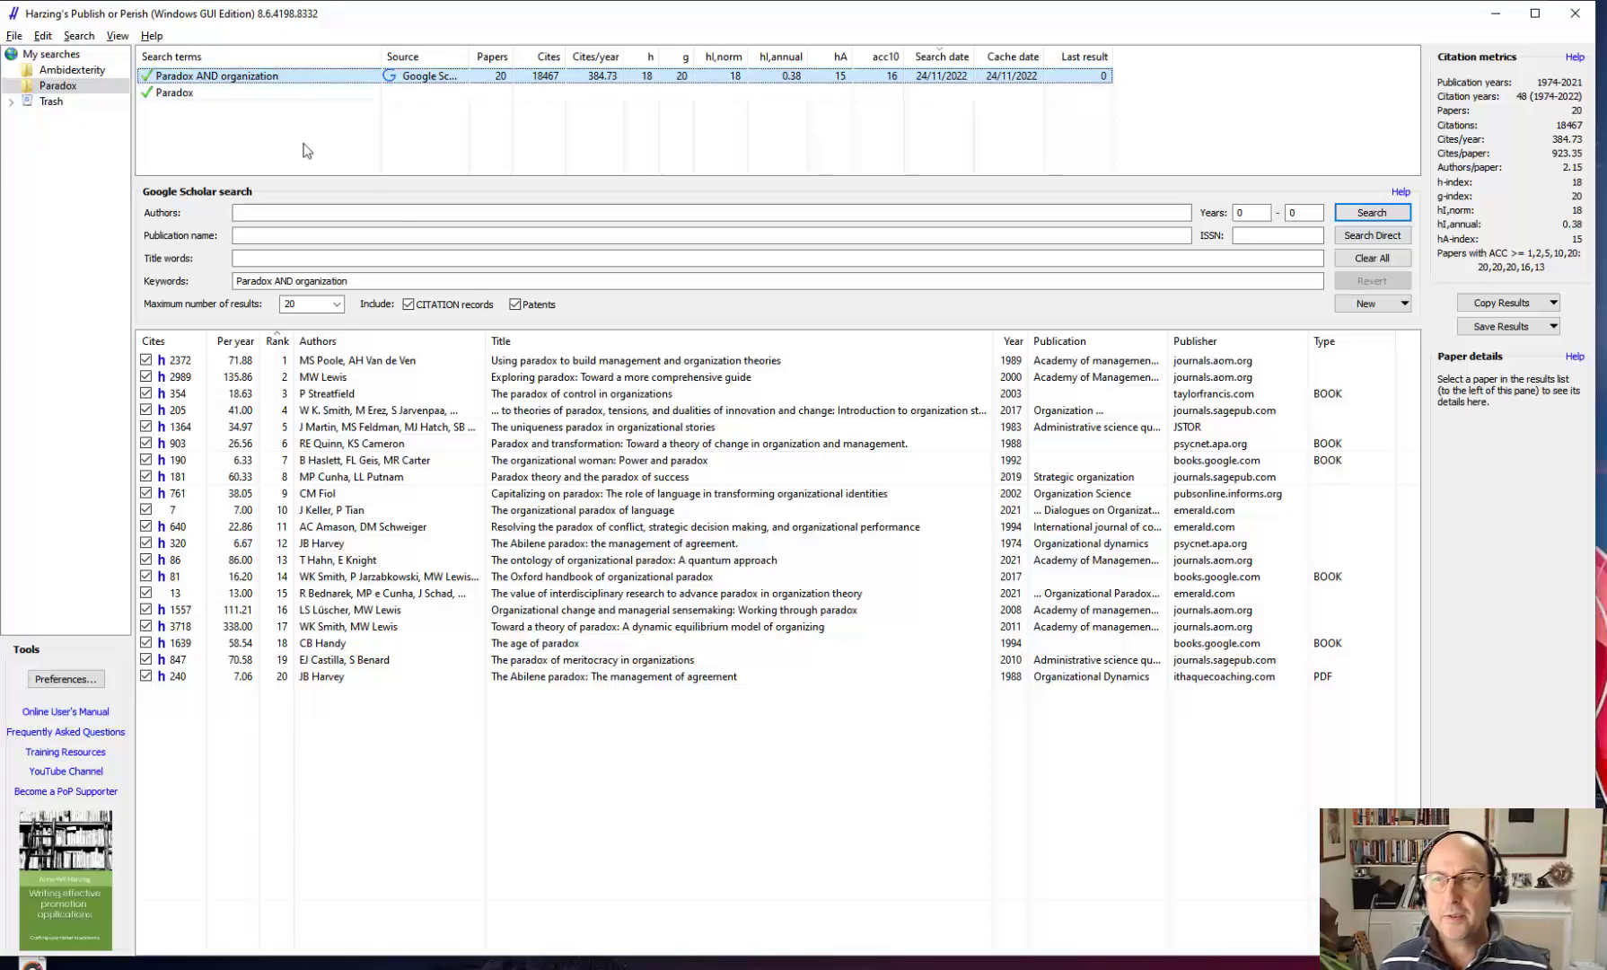
left_click(429, 279)
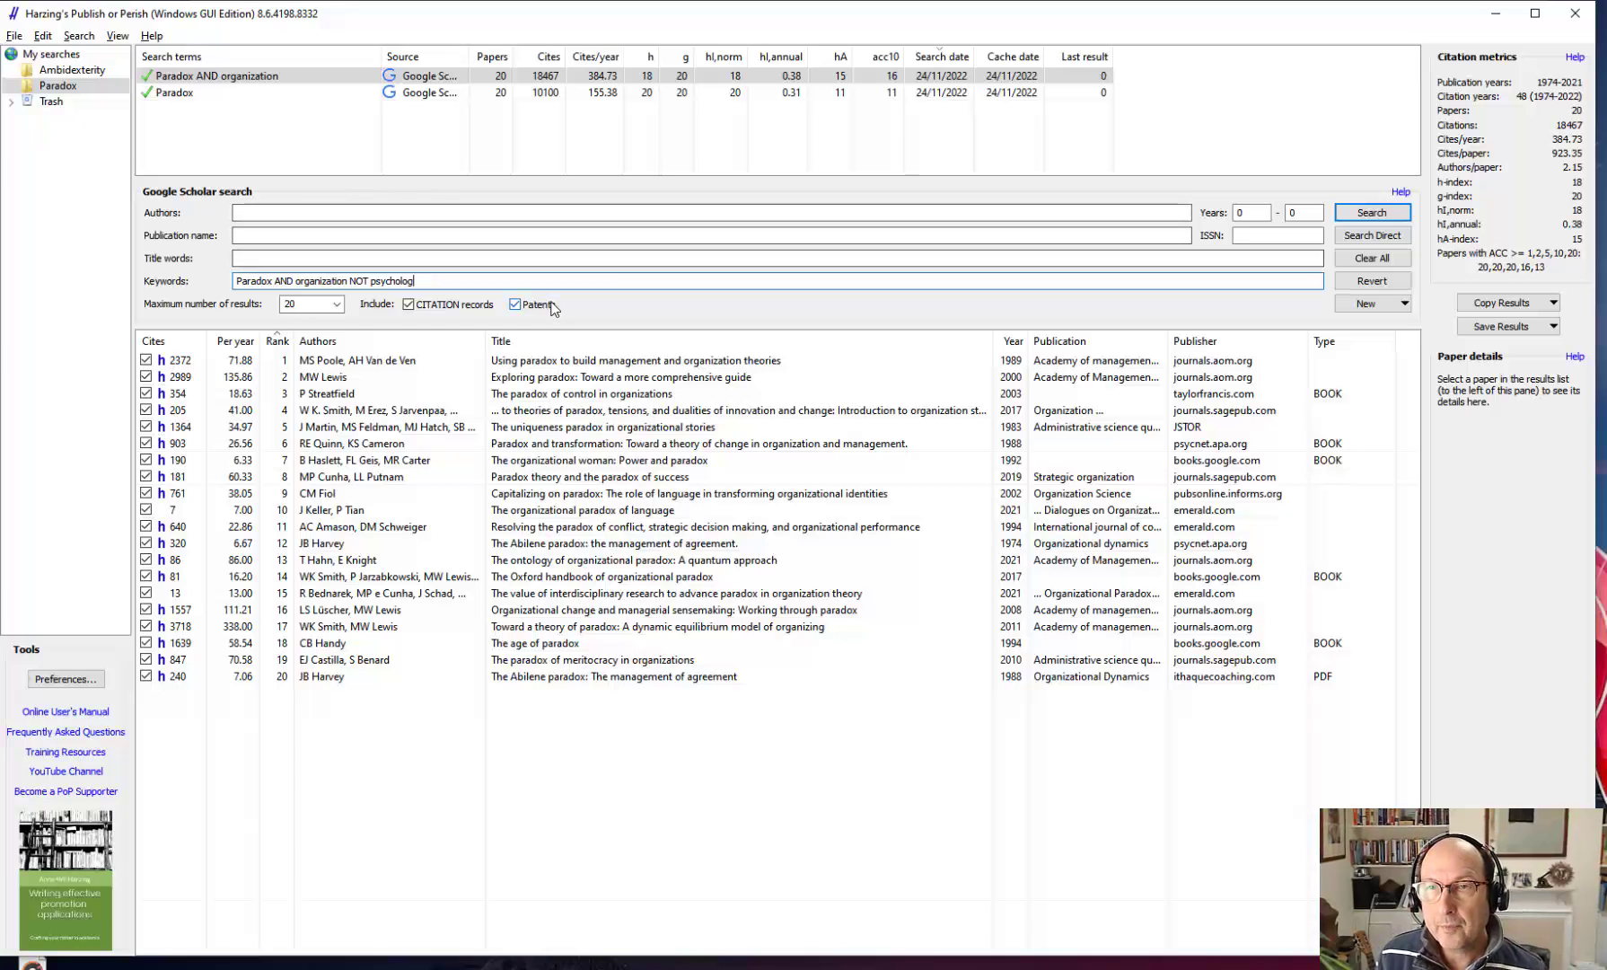
- Run a new 20-result Google Scholar search for 'Paradox AND organization NOT psycholog'
key("ctrl+a")
key("ctrl+c")
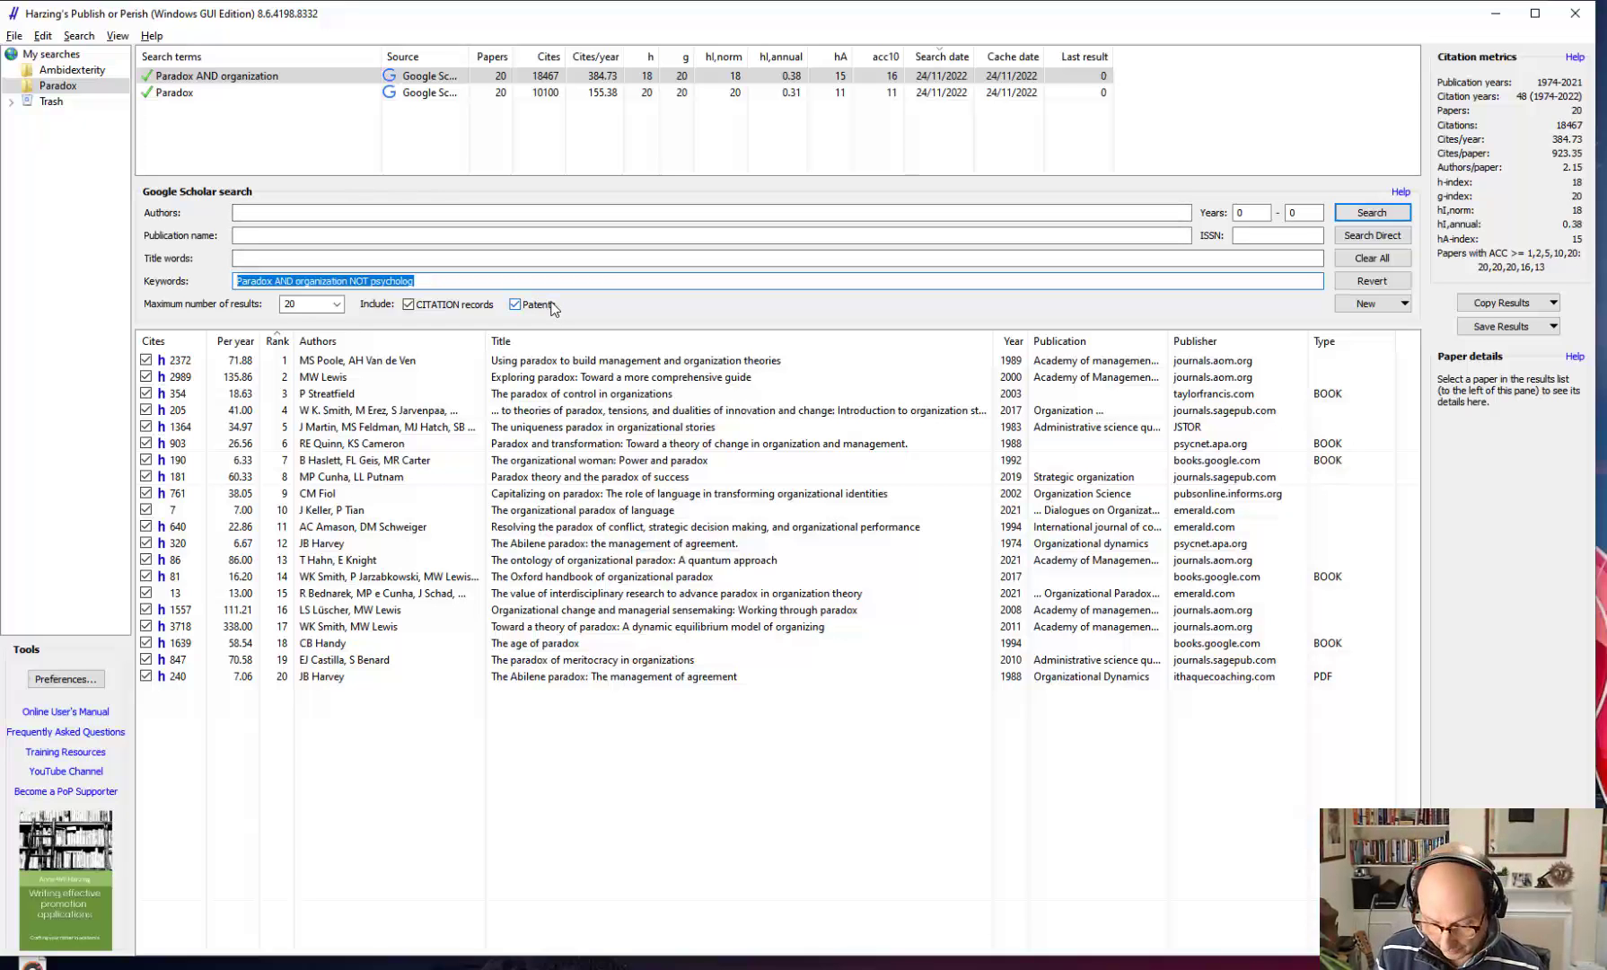
left_click(352, 116)
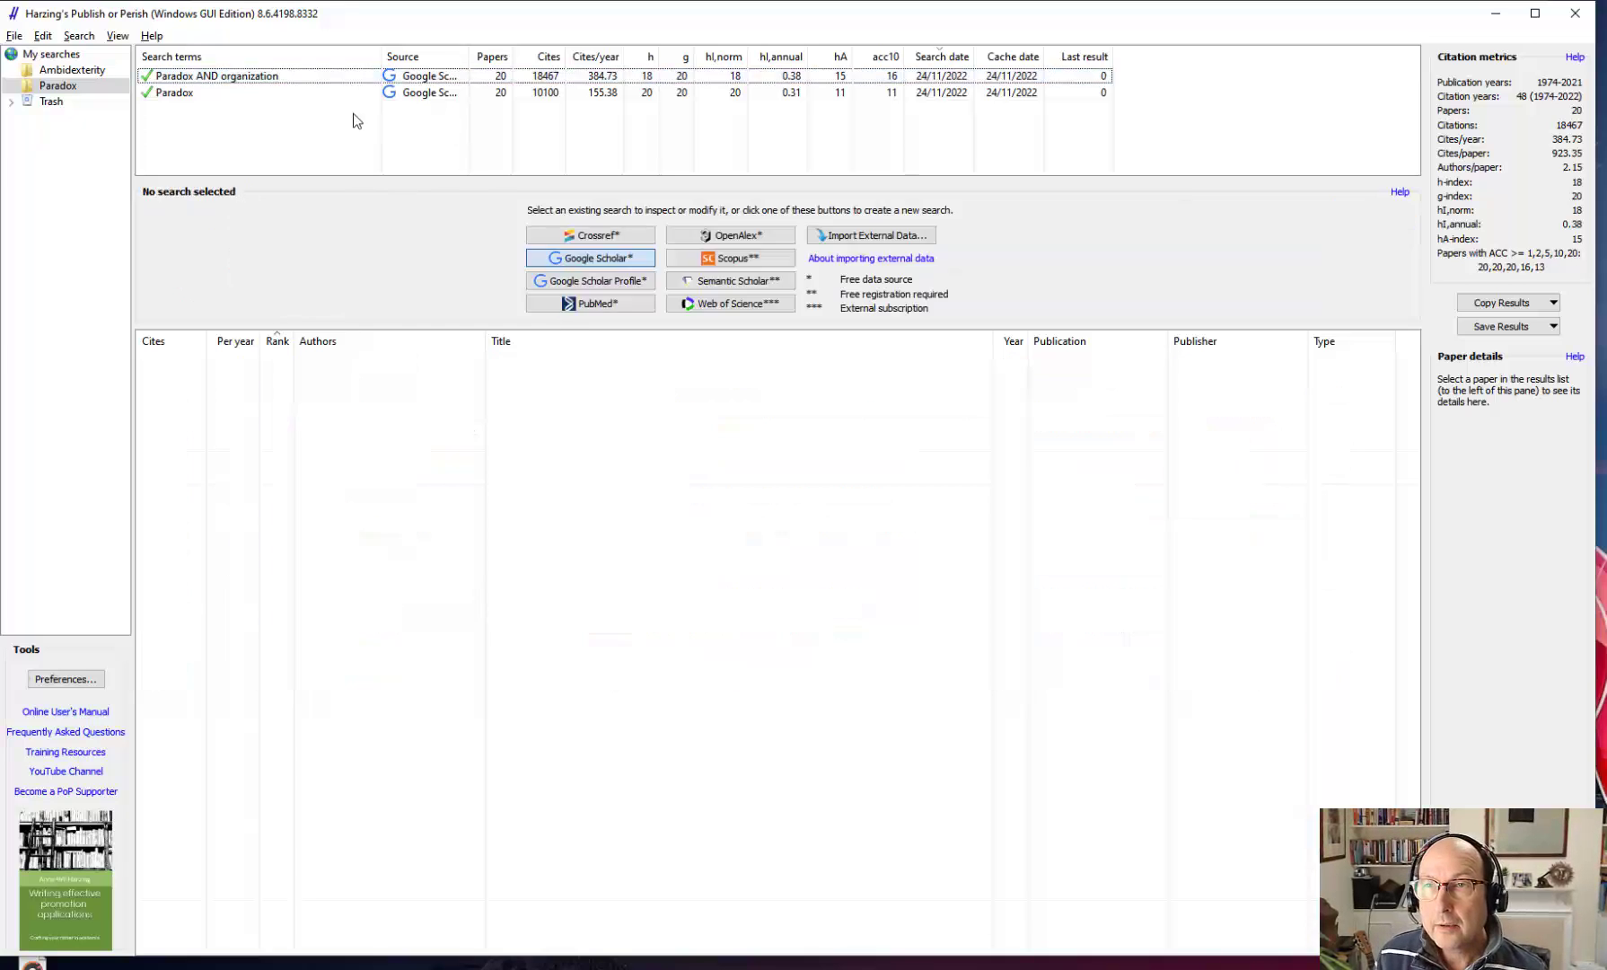
left_click(591, 262)
left_click(336, 304)
left_click(310, 332)
left_click(341, 280)
key("ctrl+v")
key("Return")
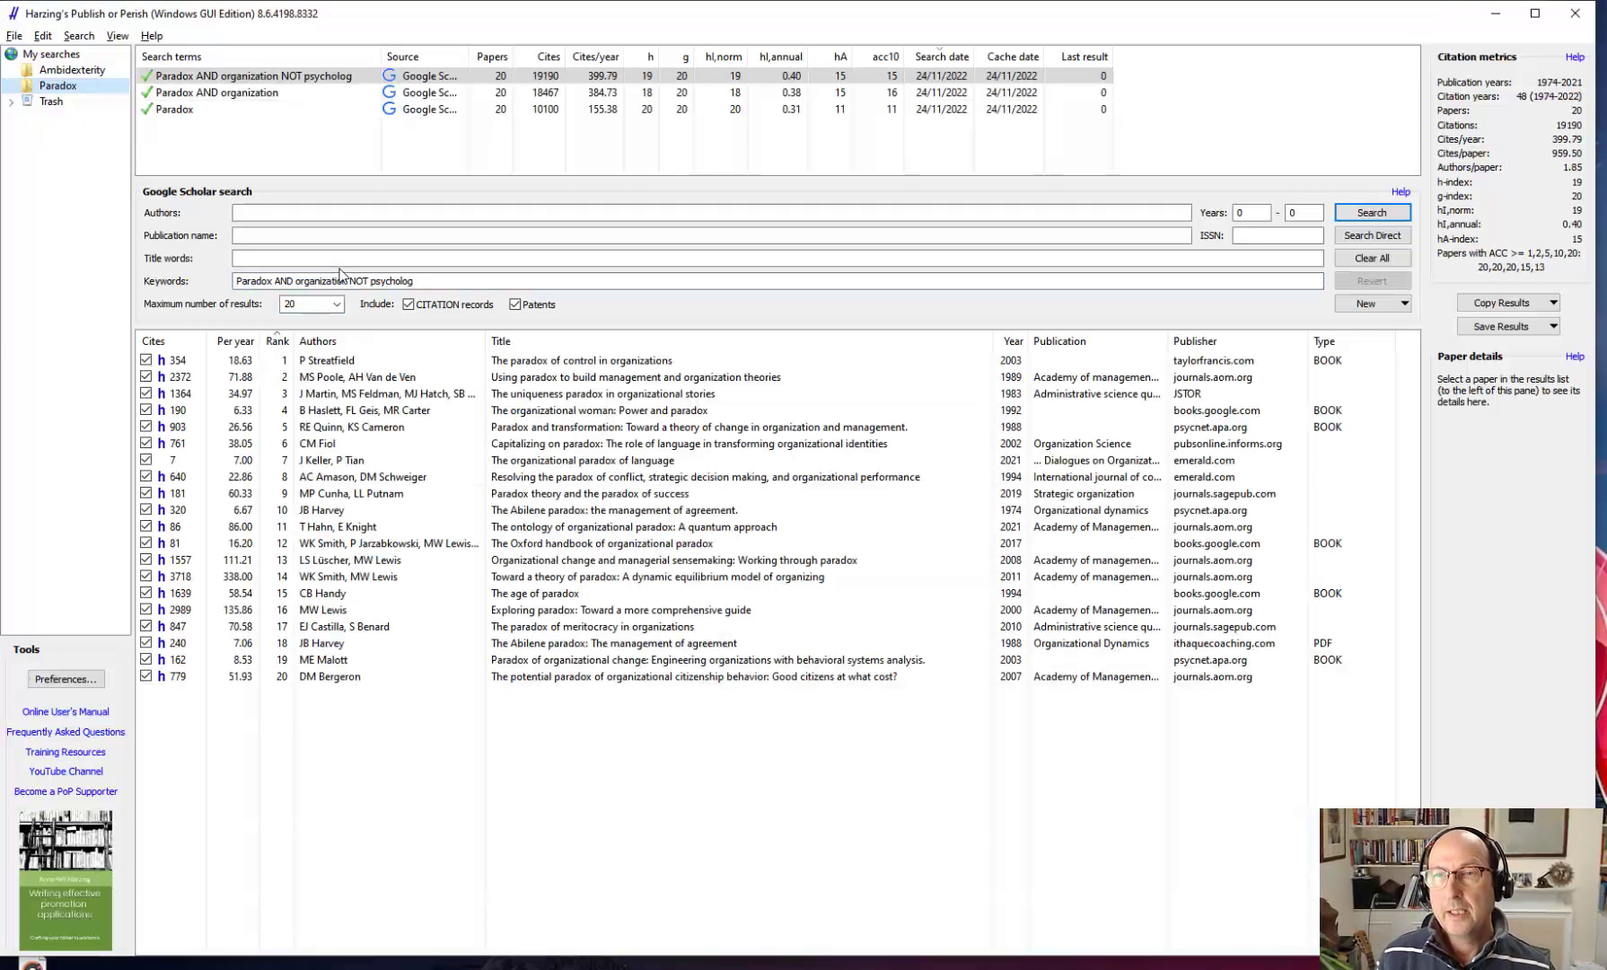
- Switch between the three Paradox folder searches to compare their results
left_click(342, 79)
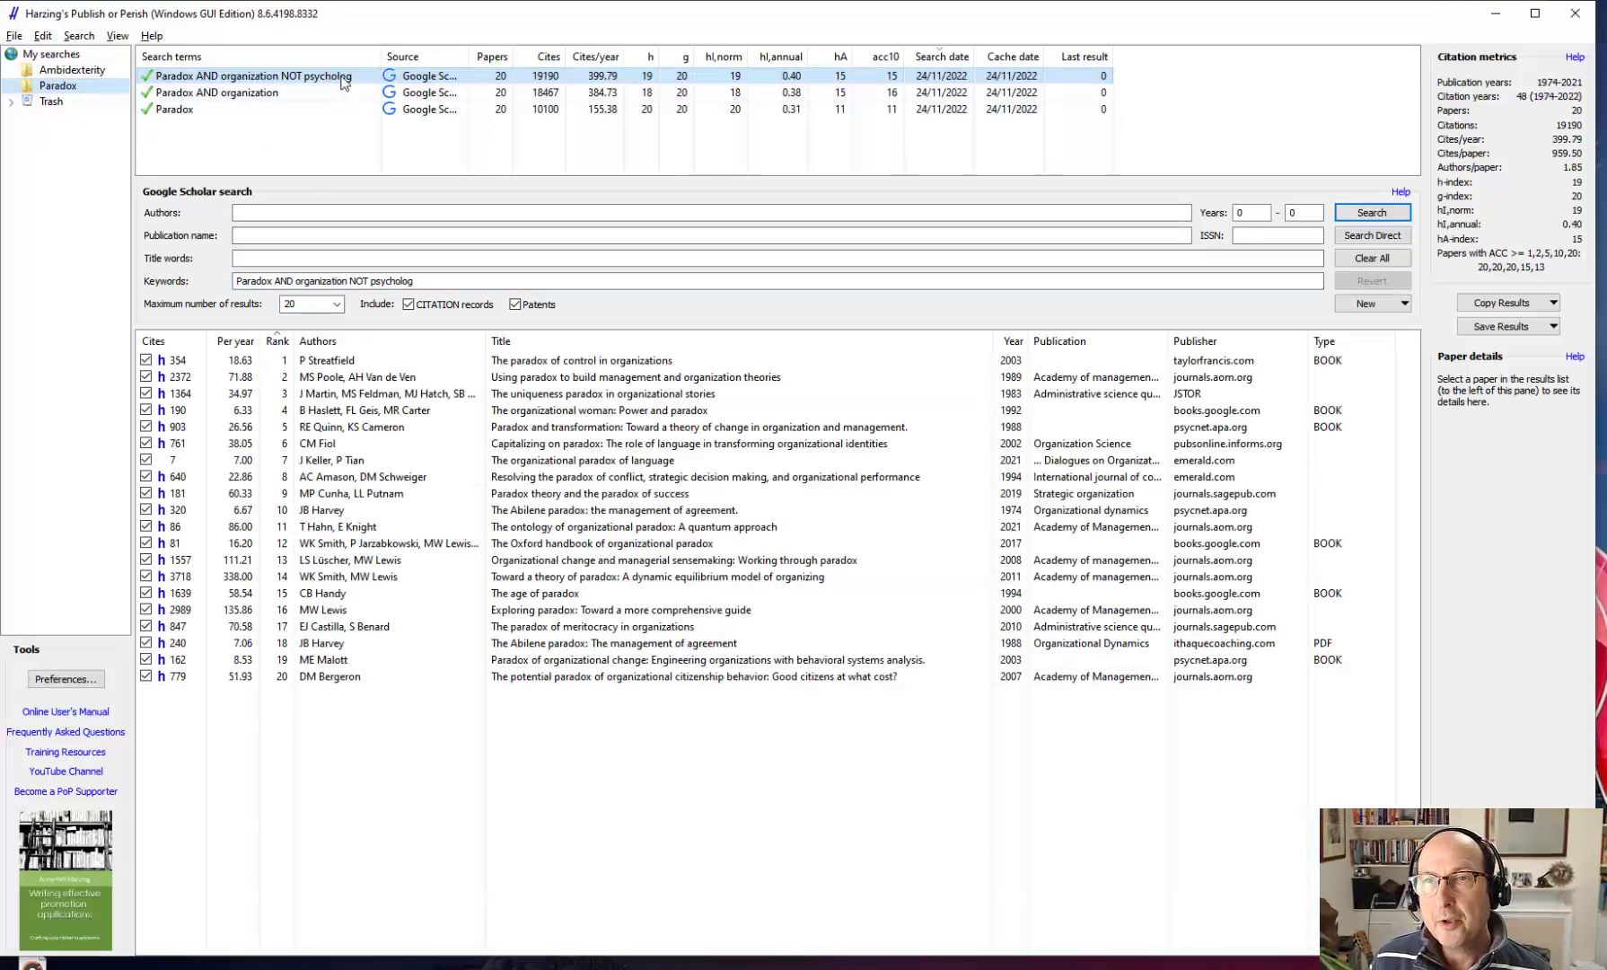
left_click(279, 93)
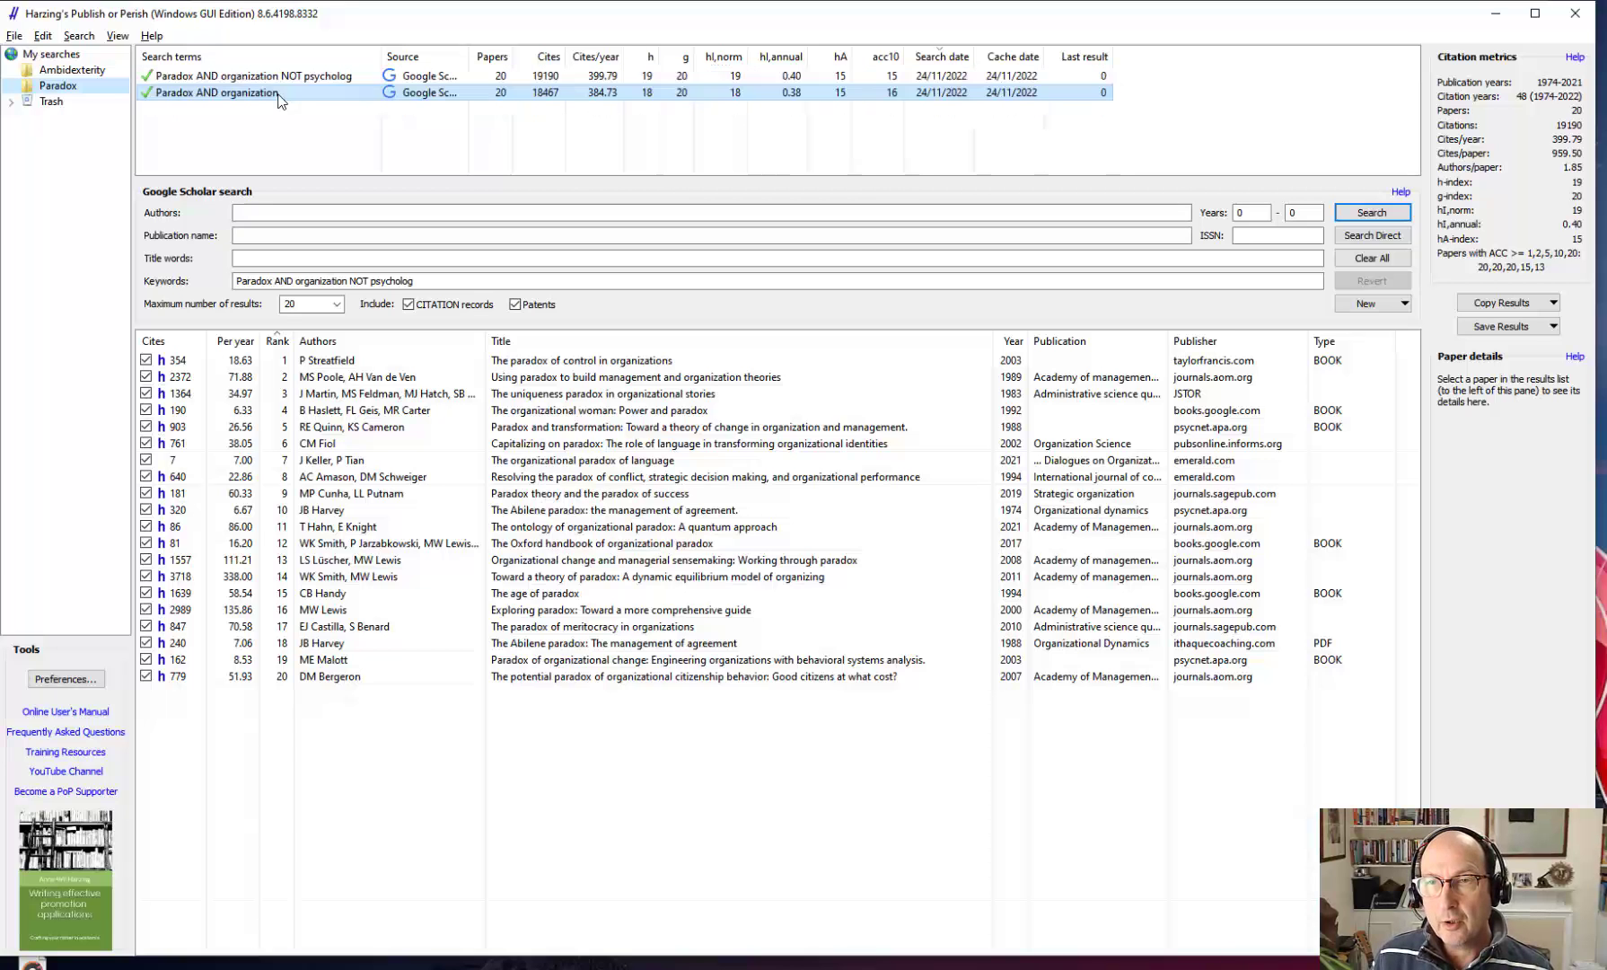
left_click(287, 77)
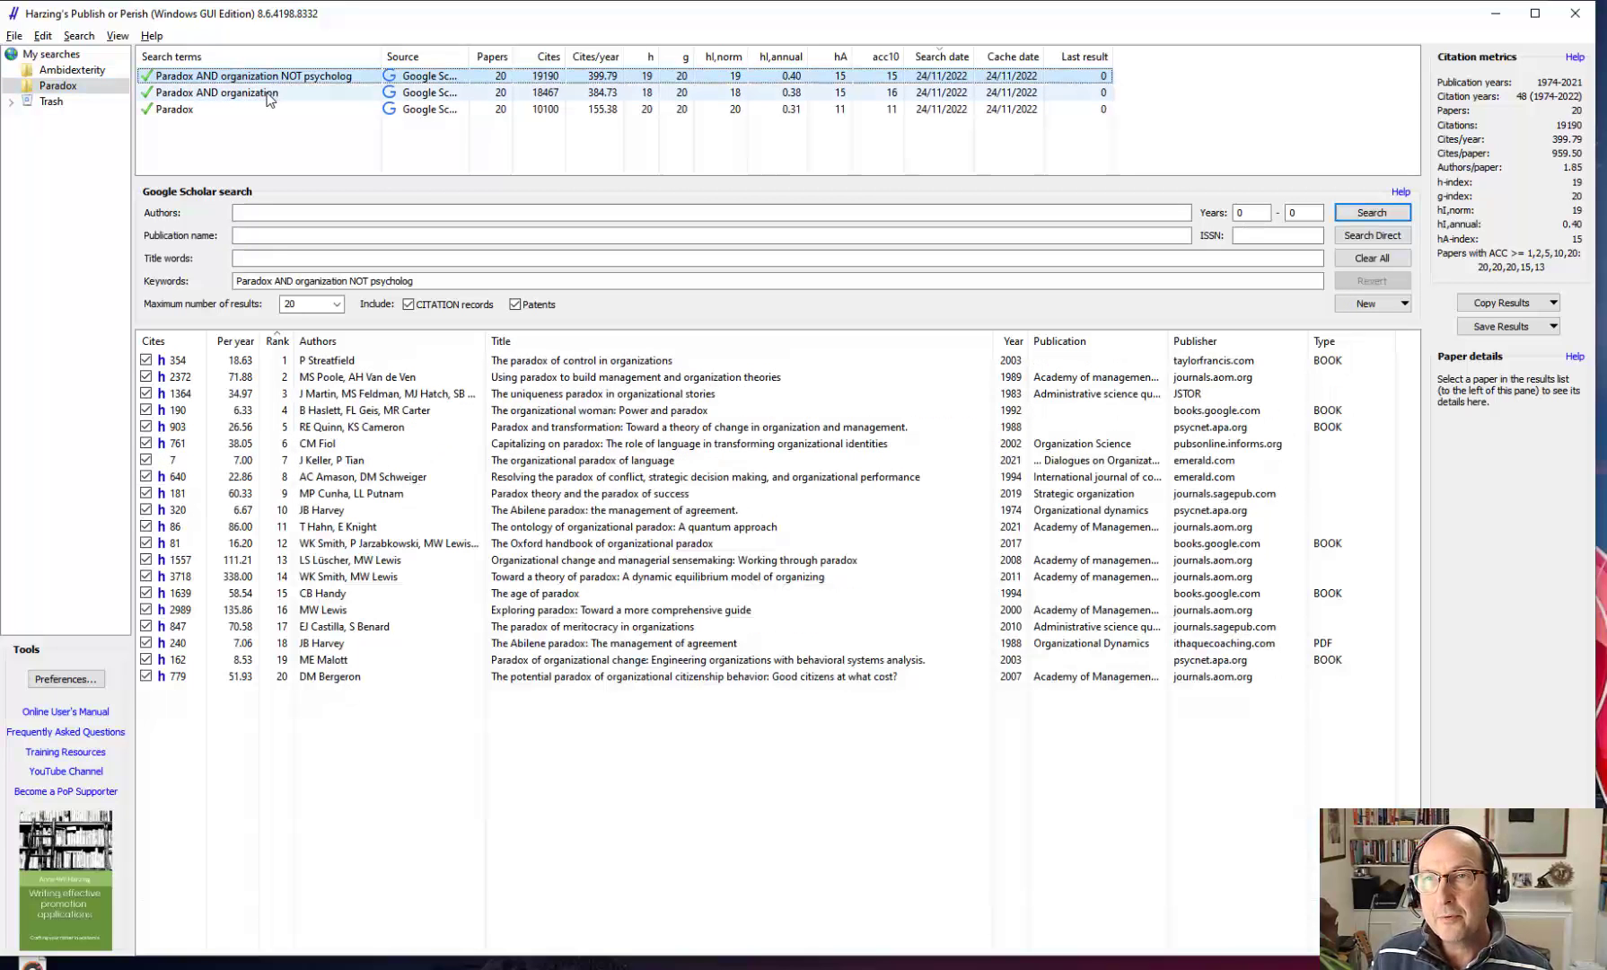
left_click(270, 93)
left_click(244, 111)
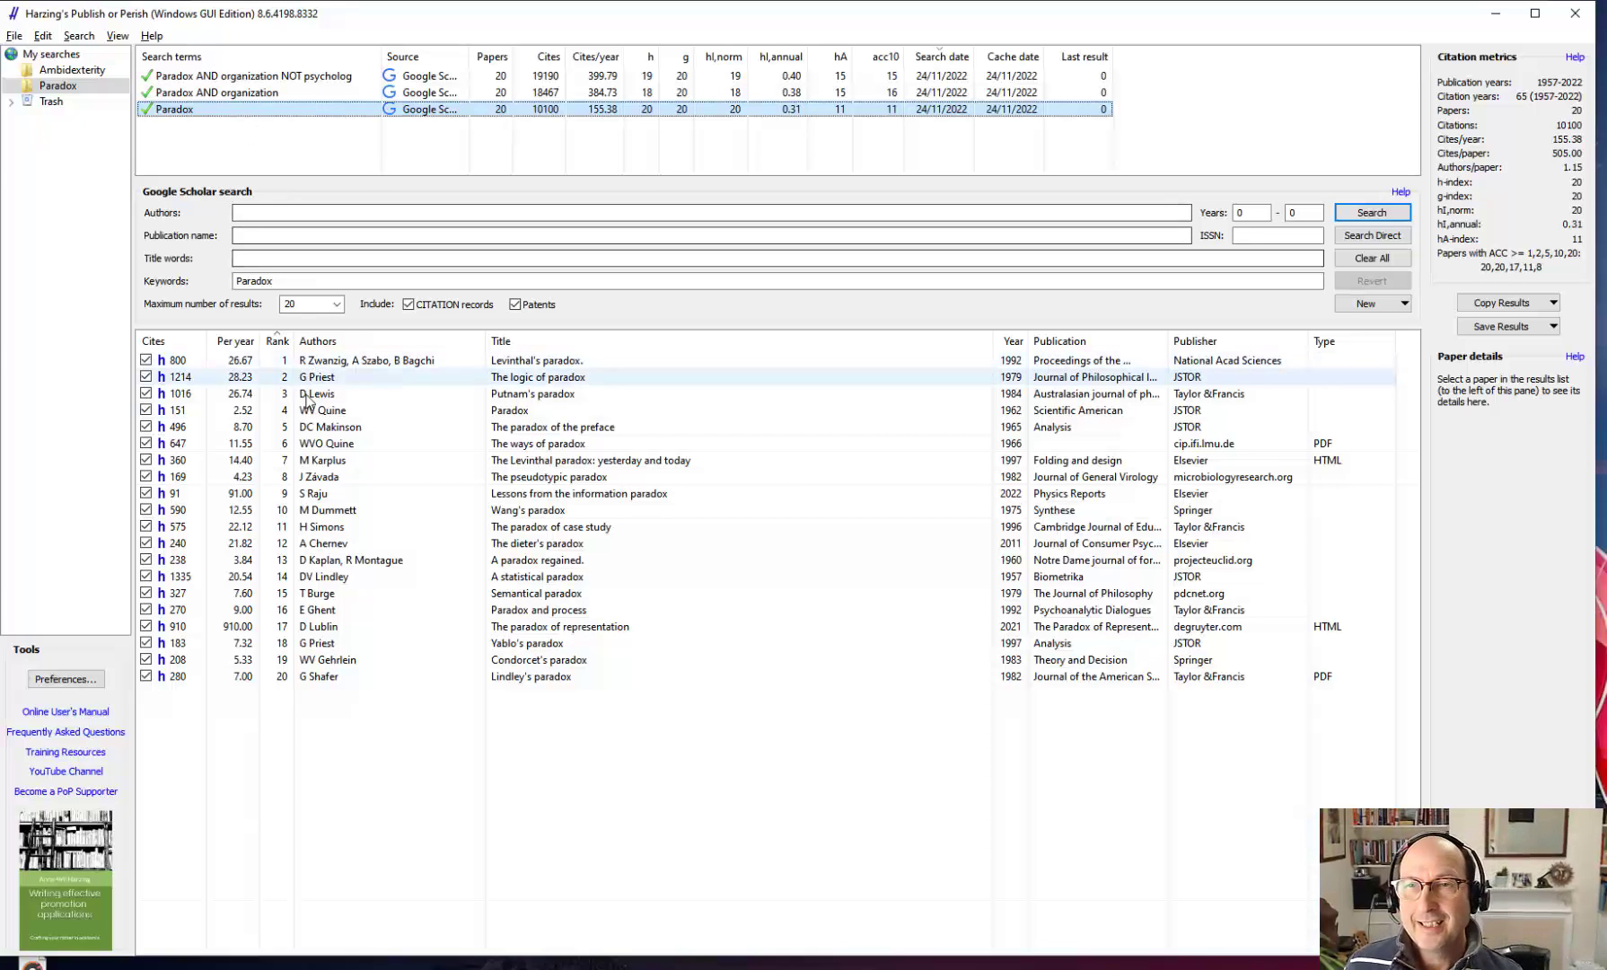
left_click(316, 77)
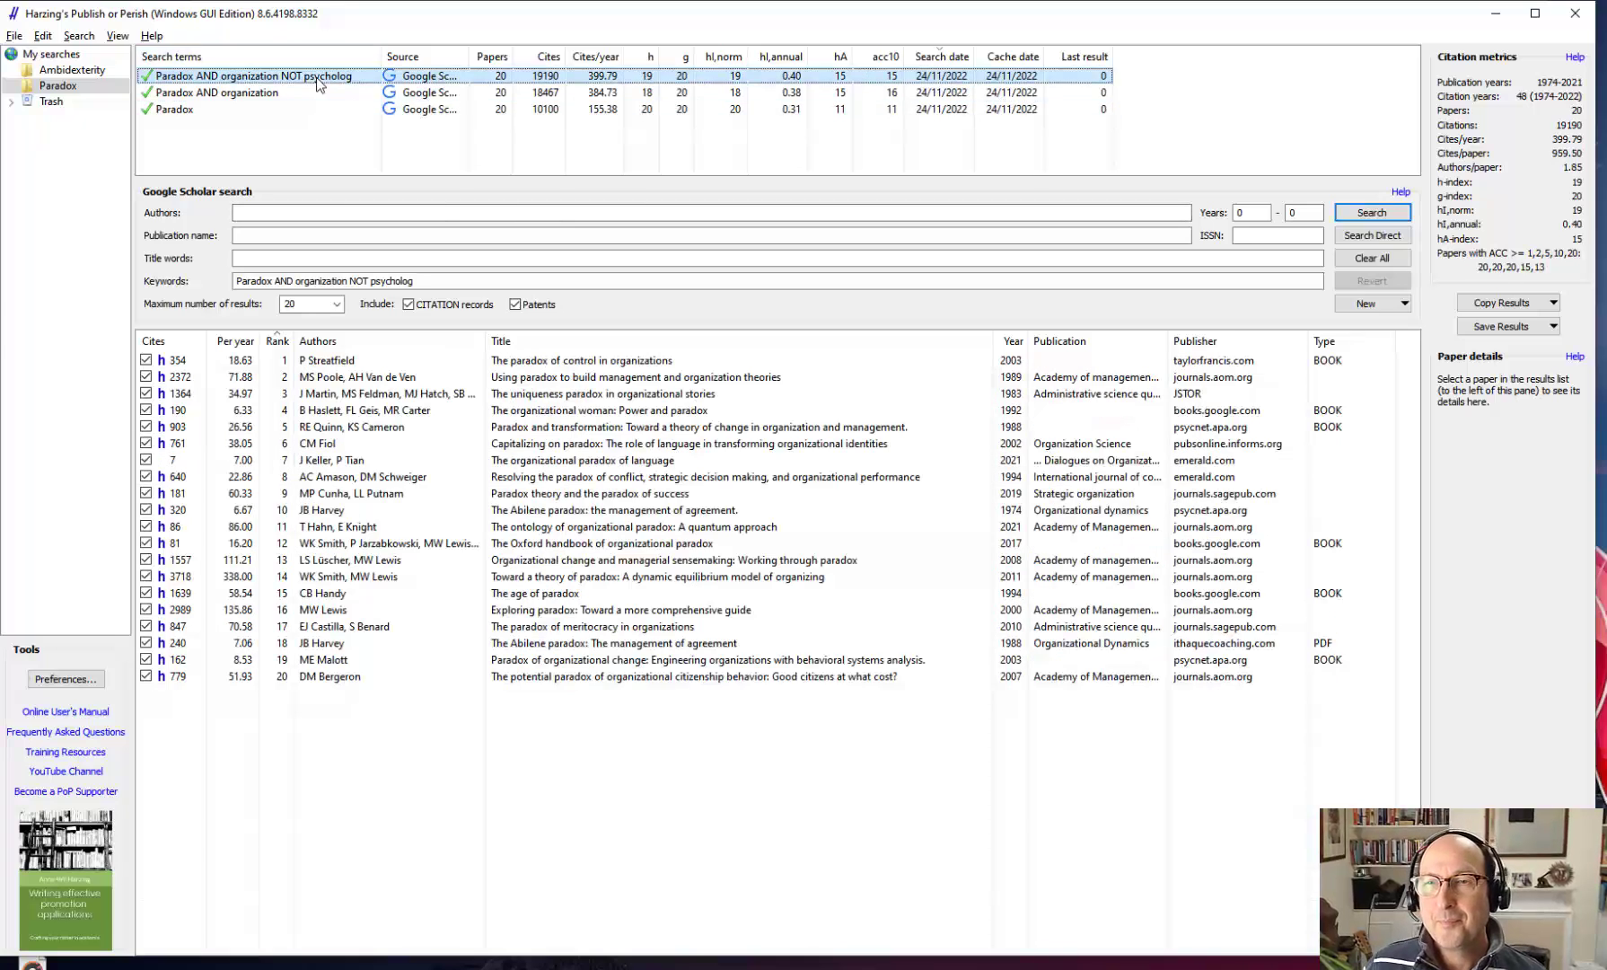
left_click(216, 111)
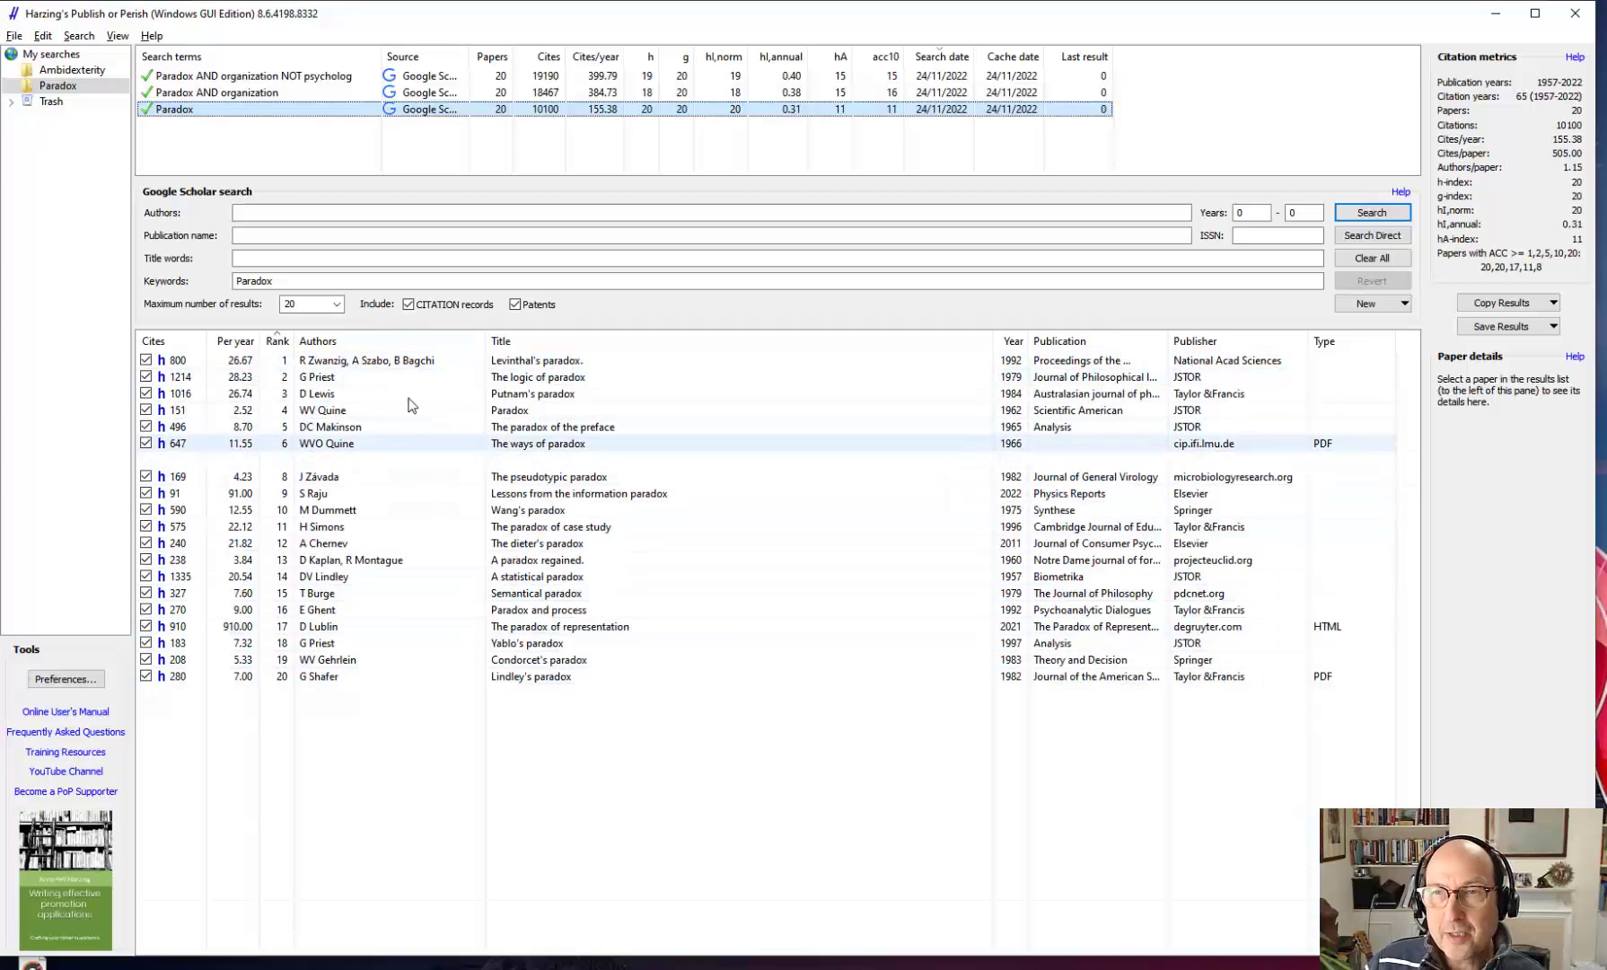
- View 'Toward a theory of paradox' in the NOT psycholog results, then deselect all searches
left_click(309, 77)
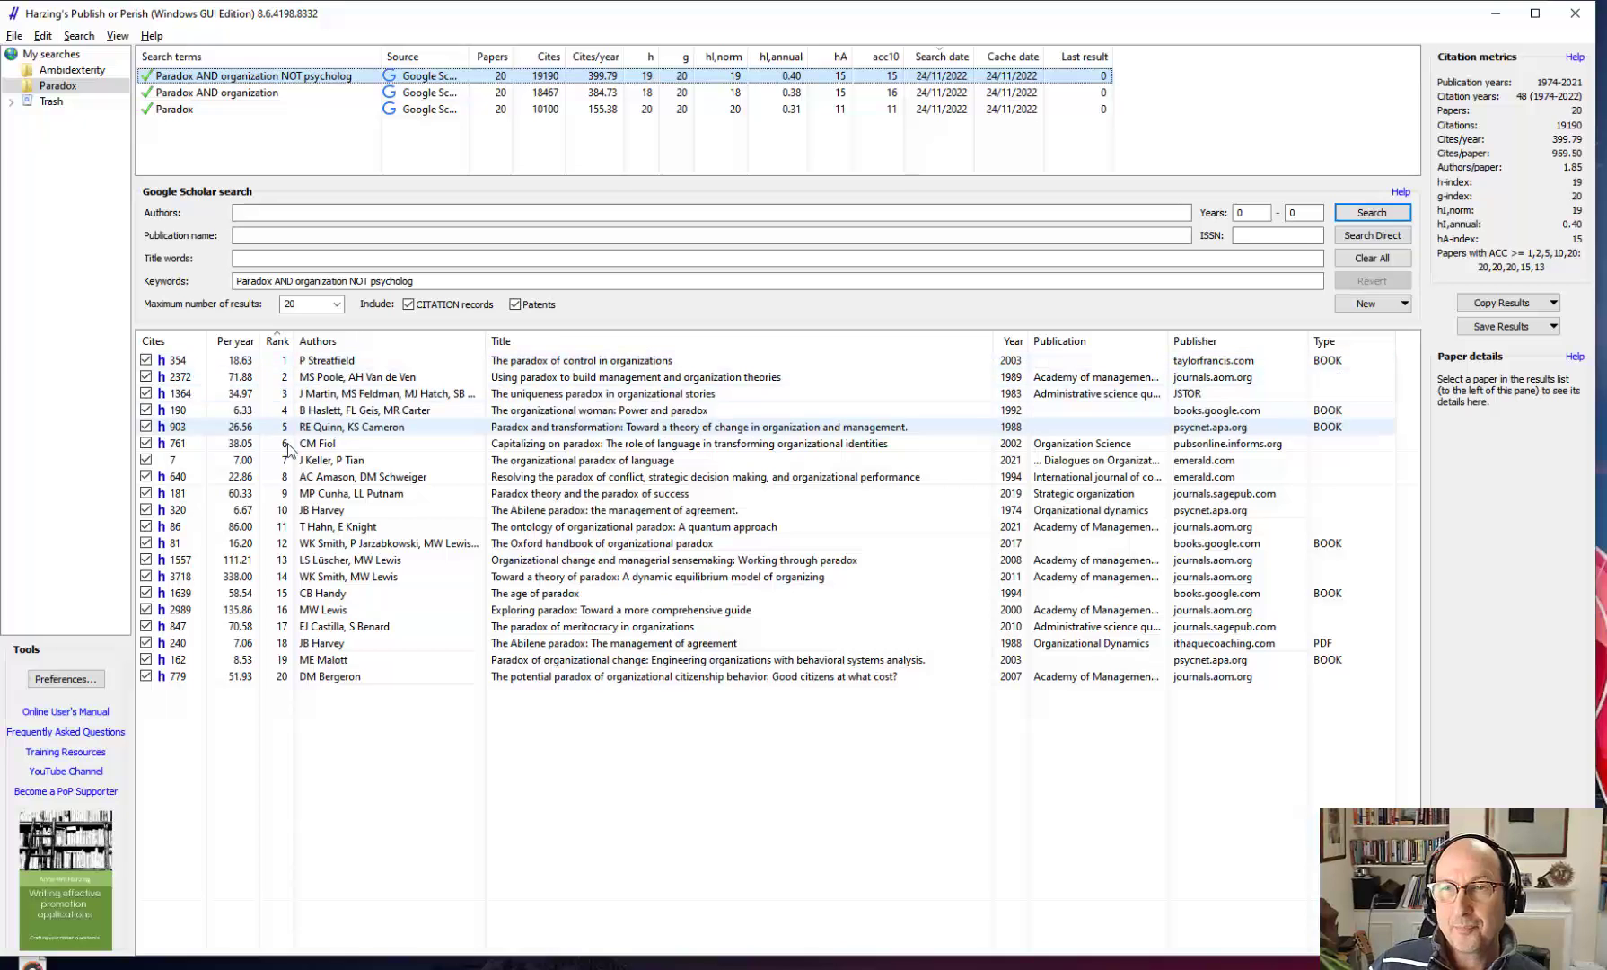
left_click(408, 578)
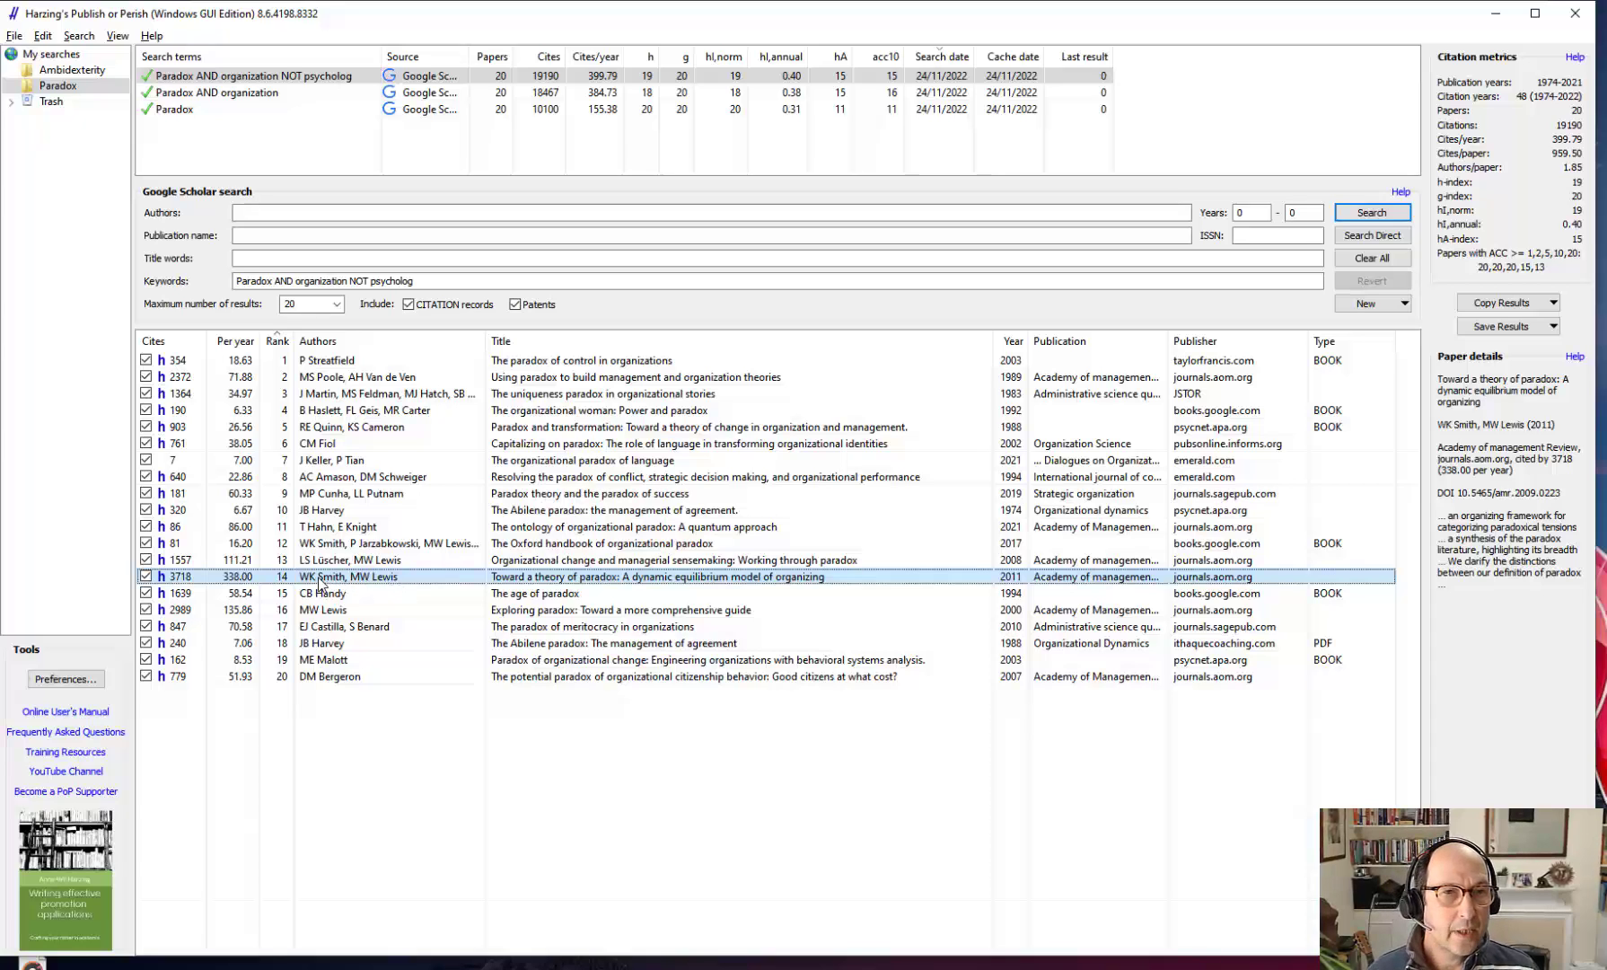
left_click(187, 123)
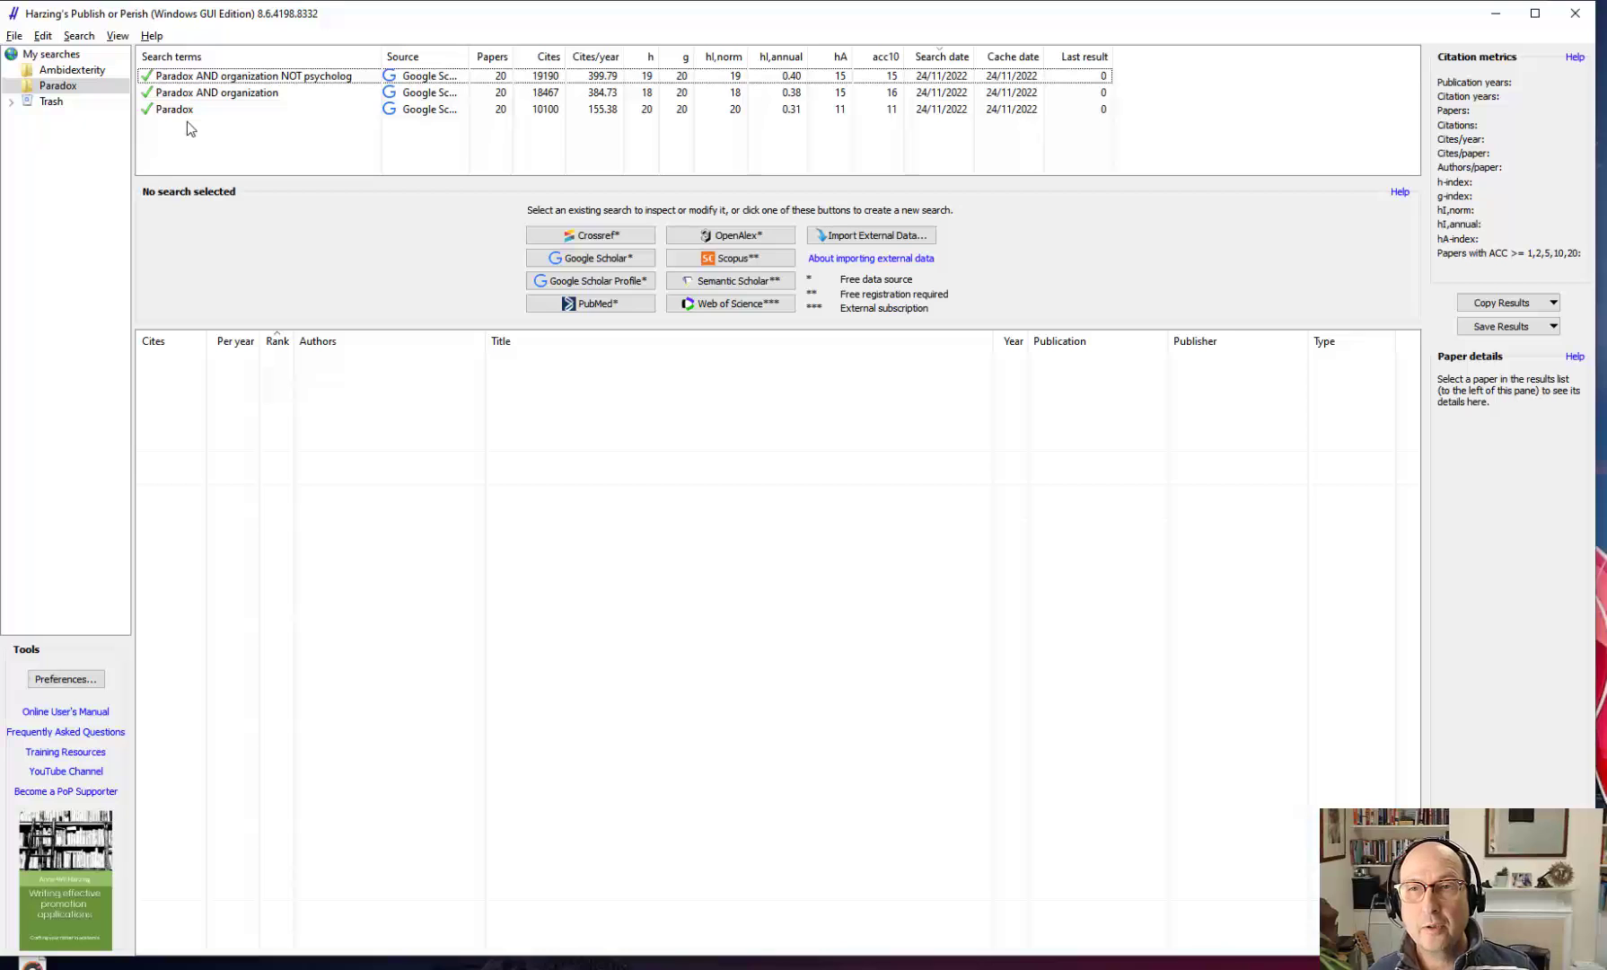
- Start a Google Scholar Profile search, then cancel a slow surname-only profile lookup
left_click(636, 283)
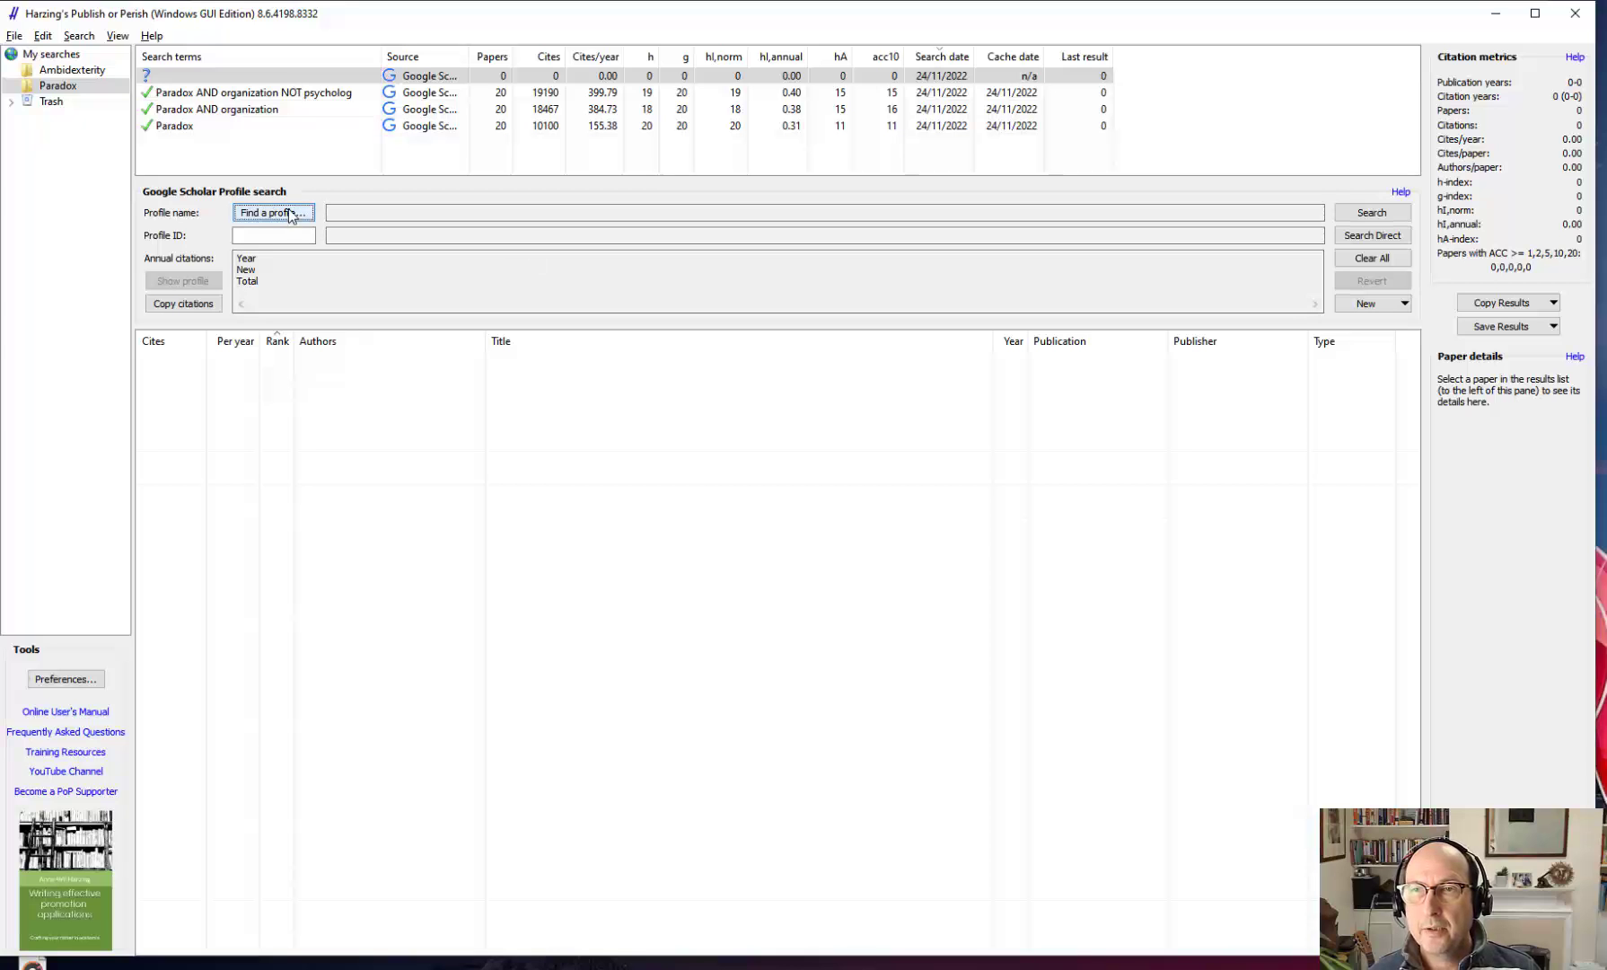
left_click(274, 213)
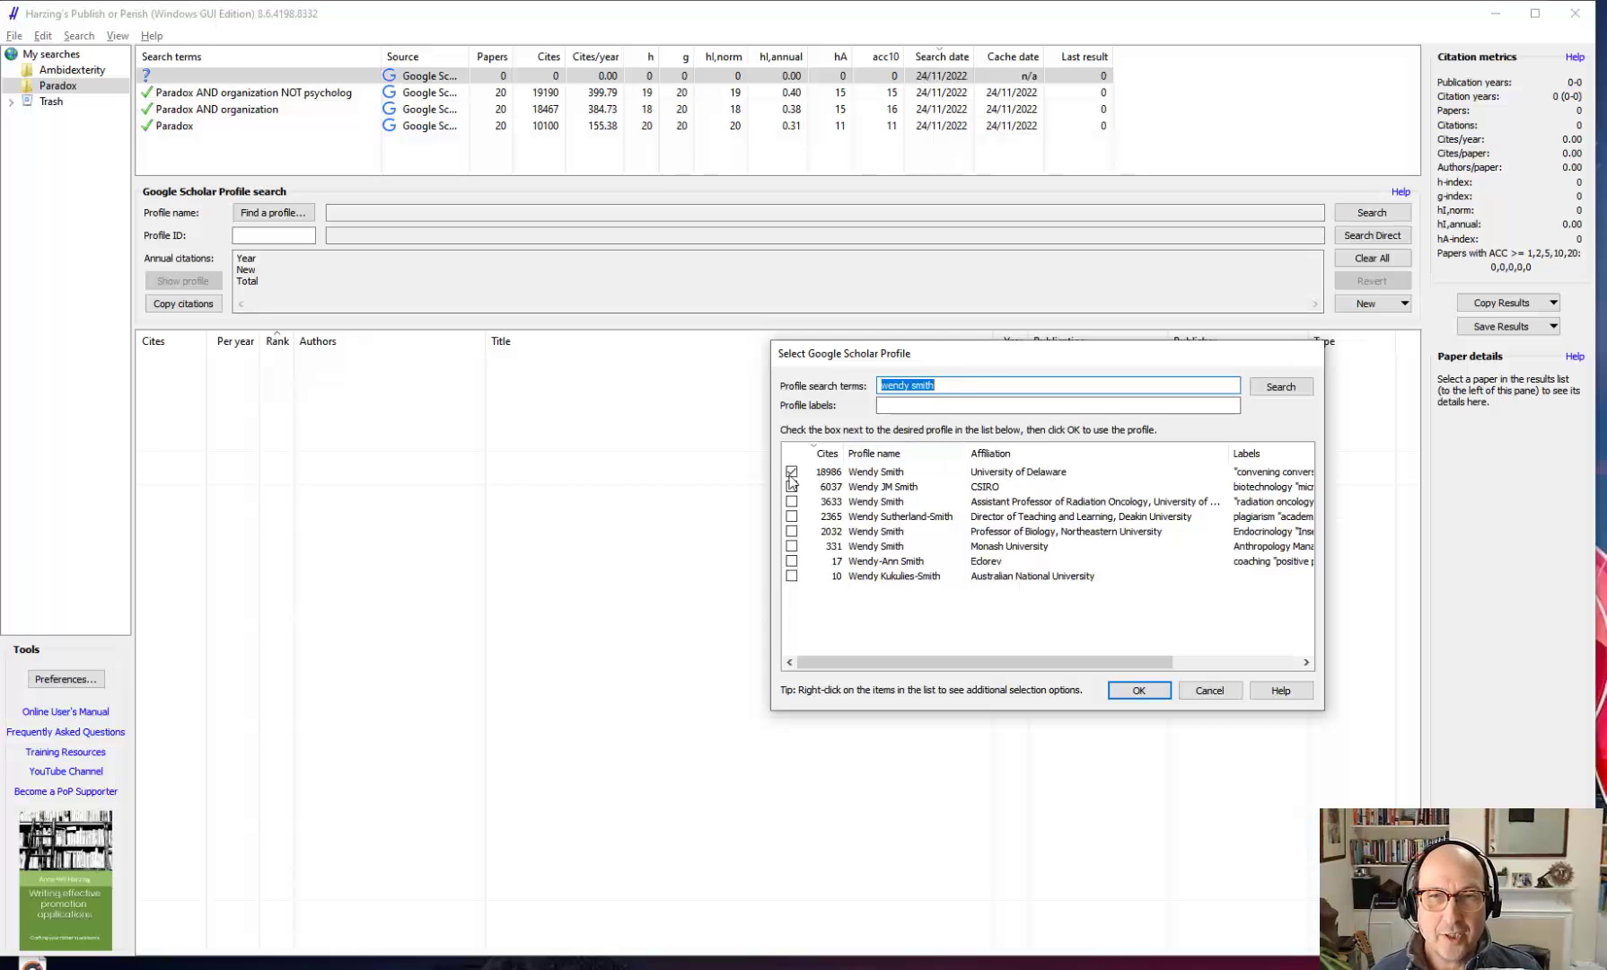
key("Delete")
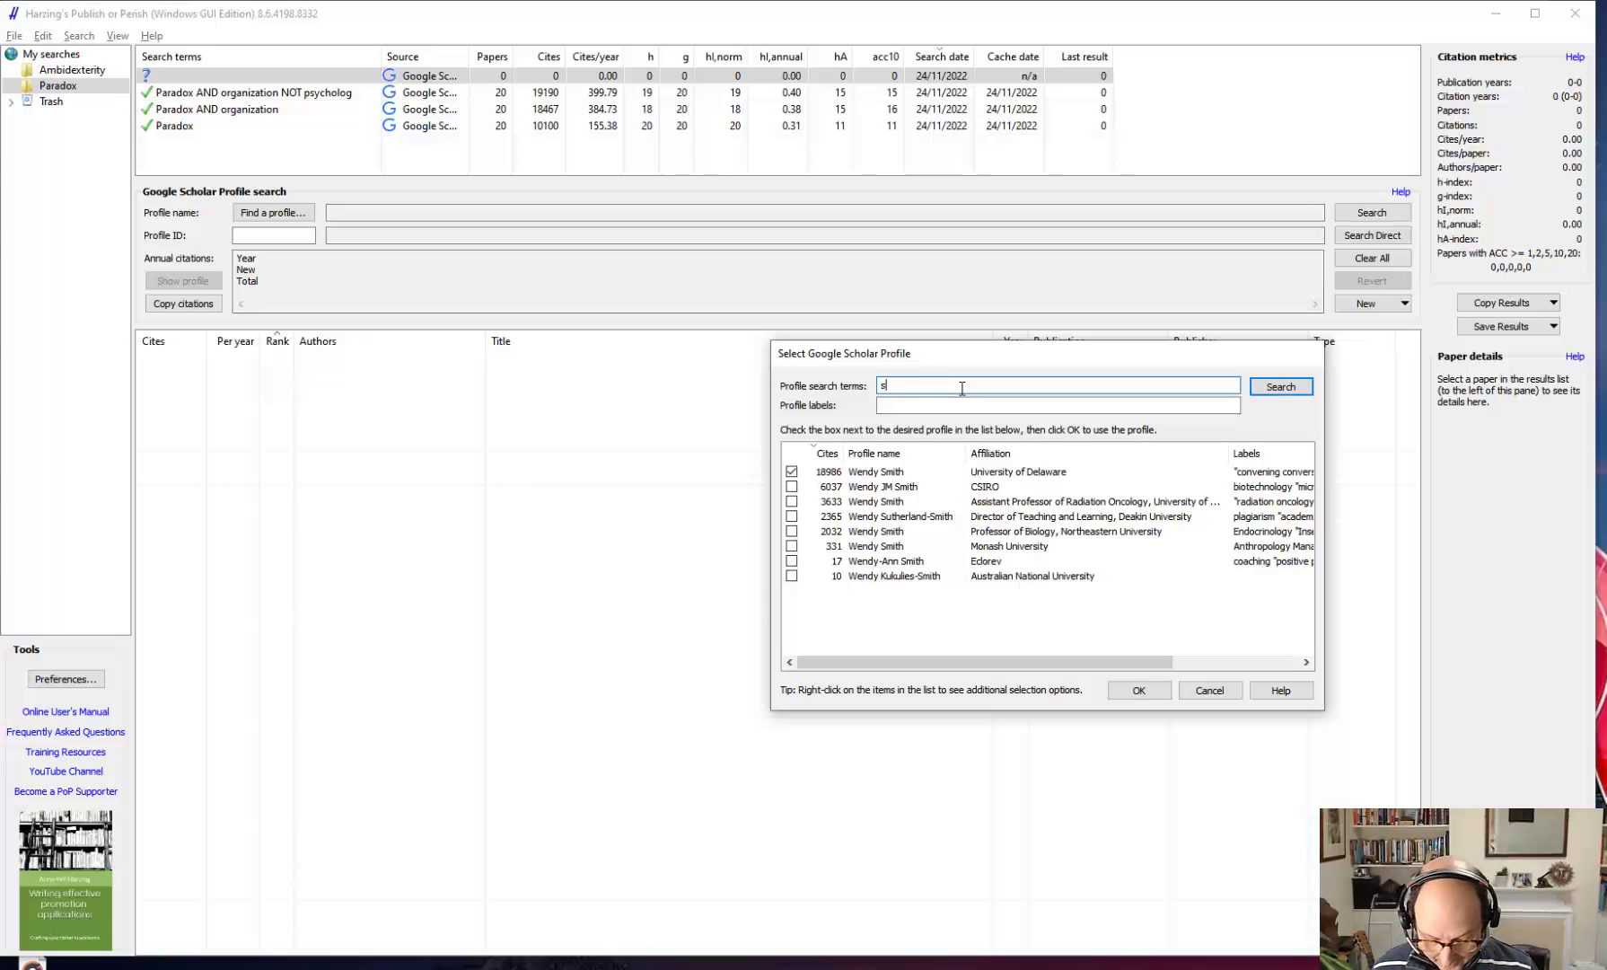
key("Return")
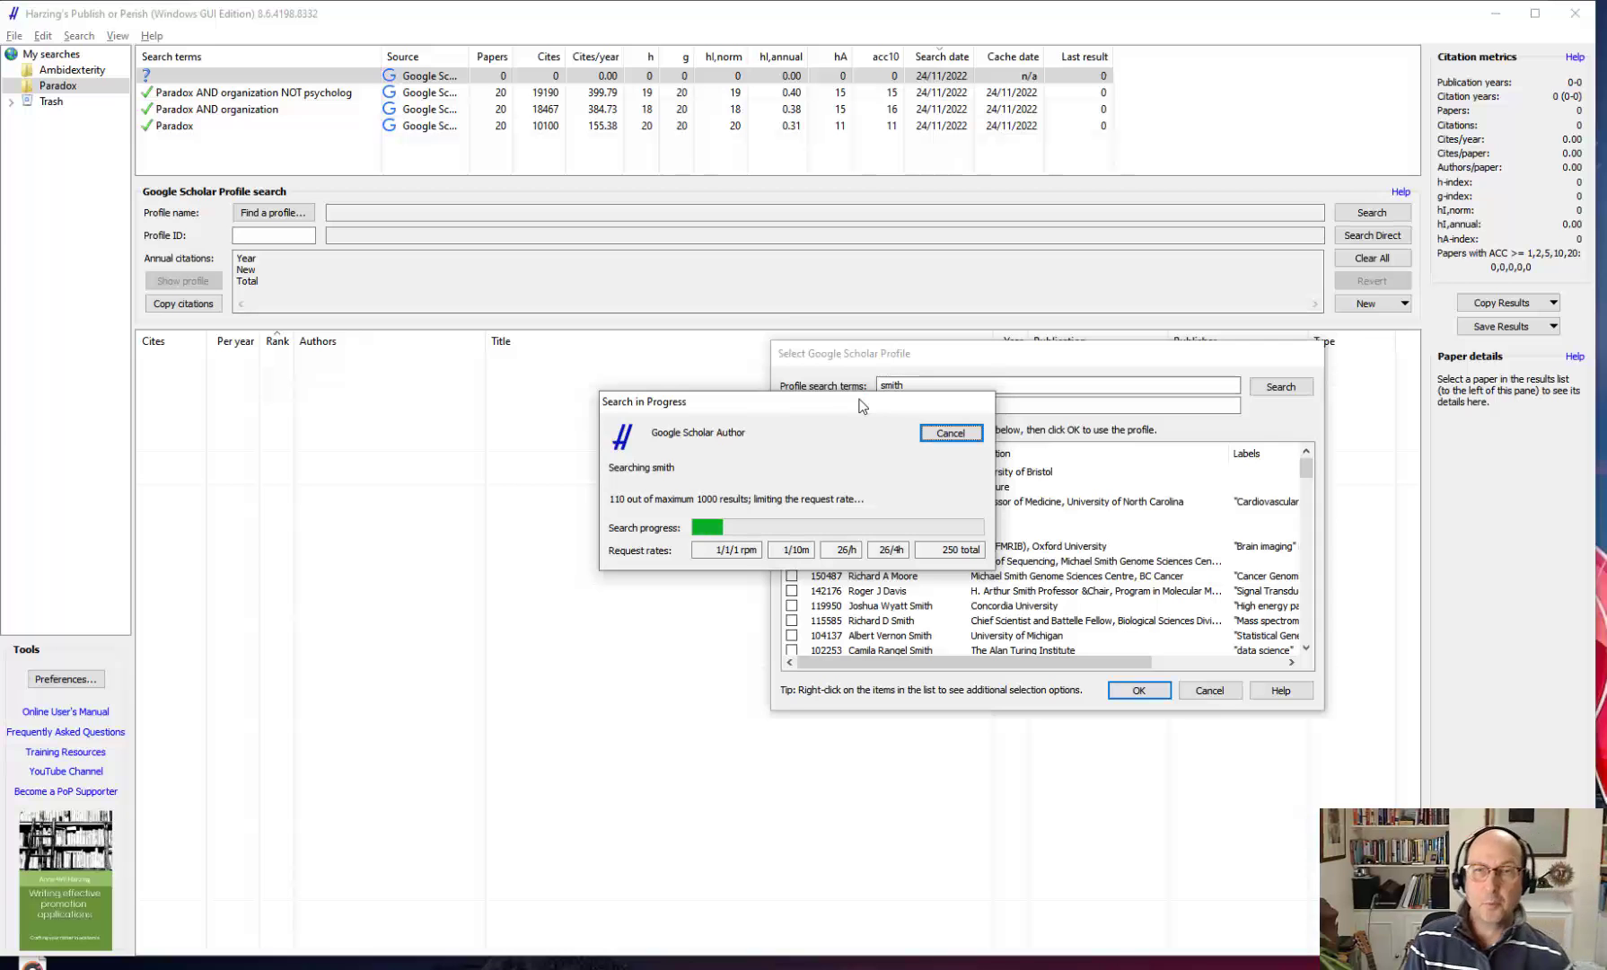
left_click_drag(860, 406, 653, 400)
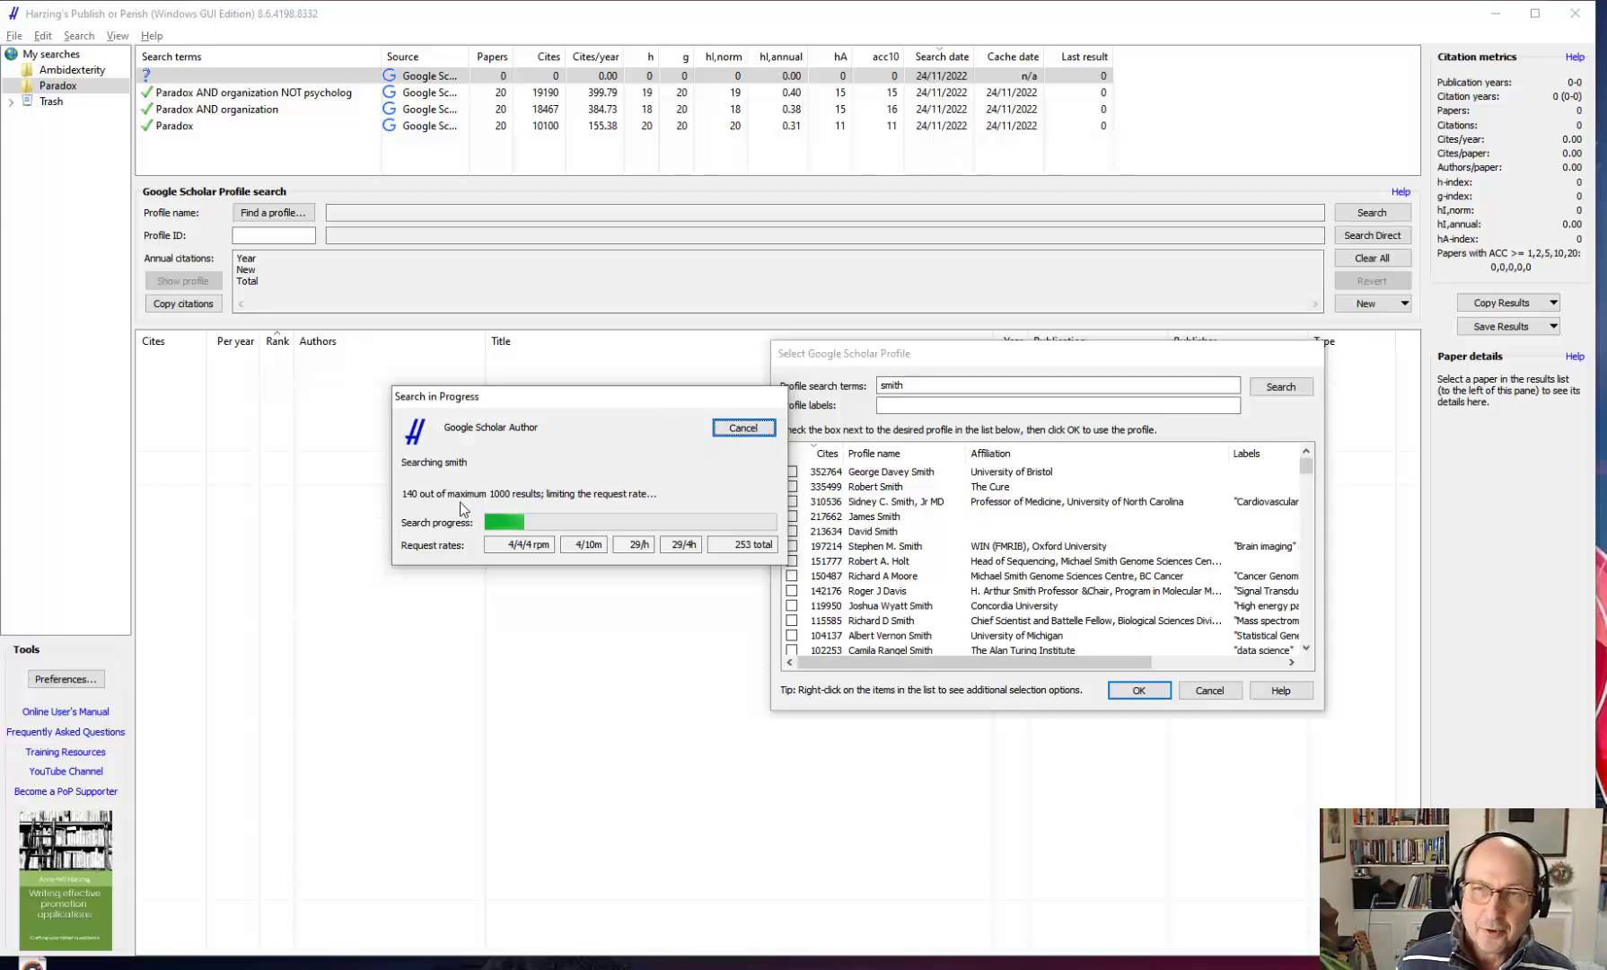
left_click(751, 433)
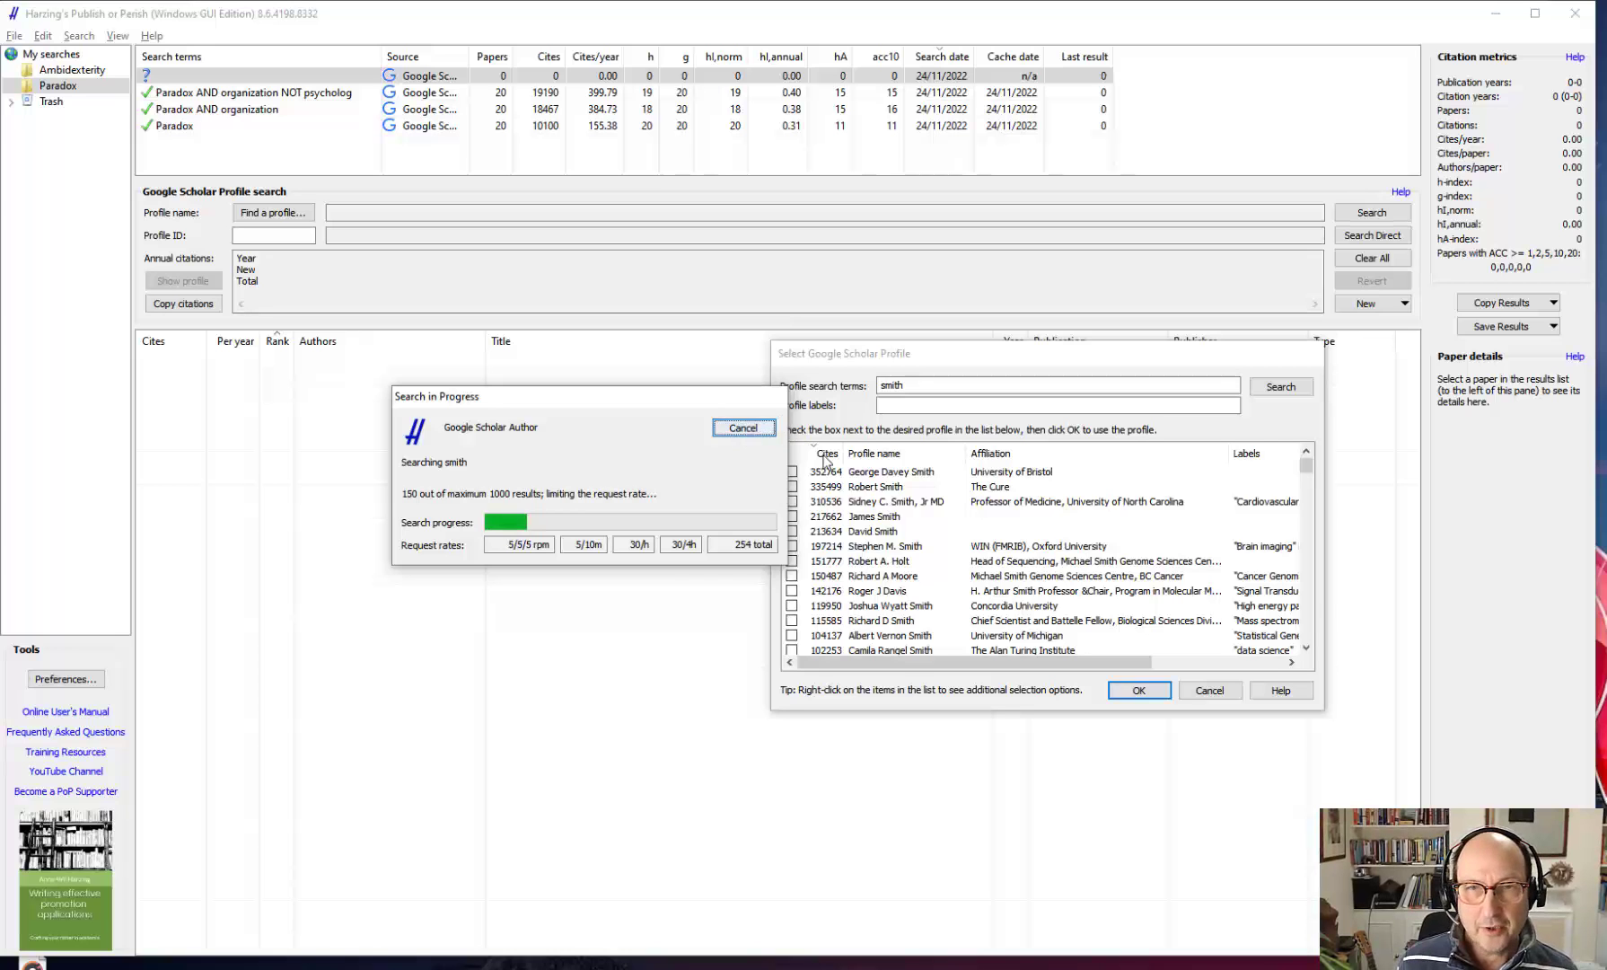
left_click(732, 571)
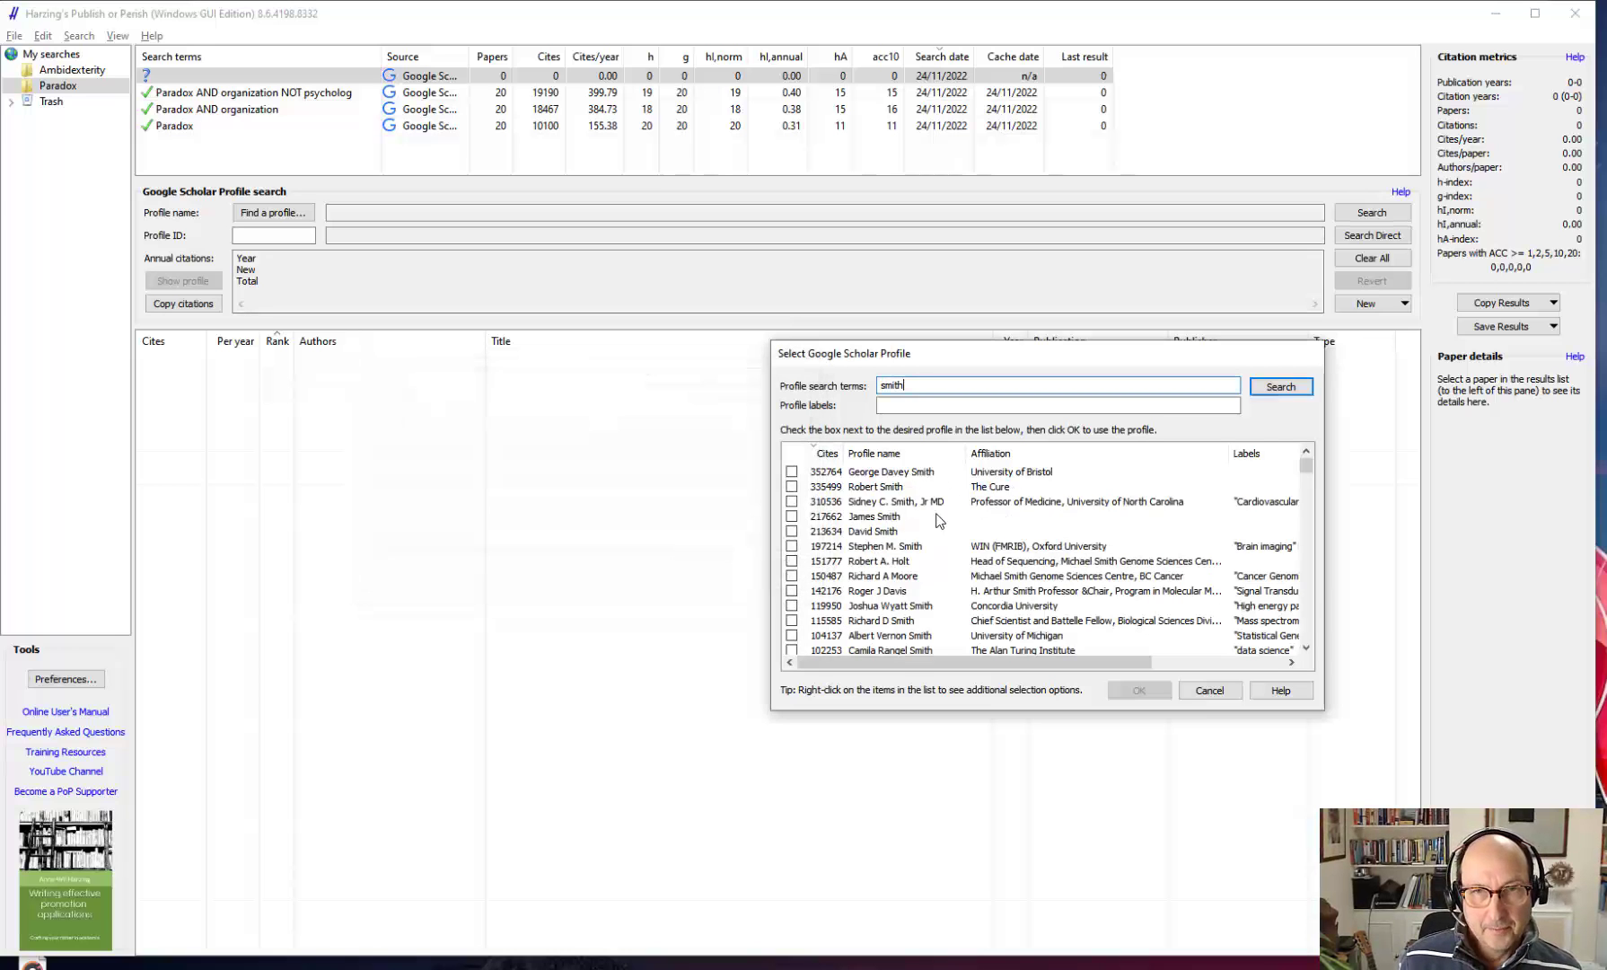
- Search profiles with the first name added and load the University of Delaware profile's 101 papers
scroll(894, 489, "down", 15)
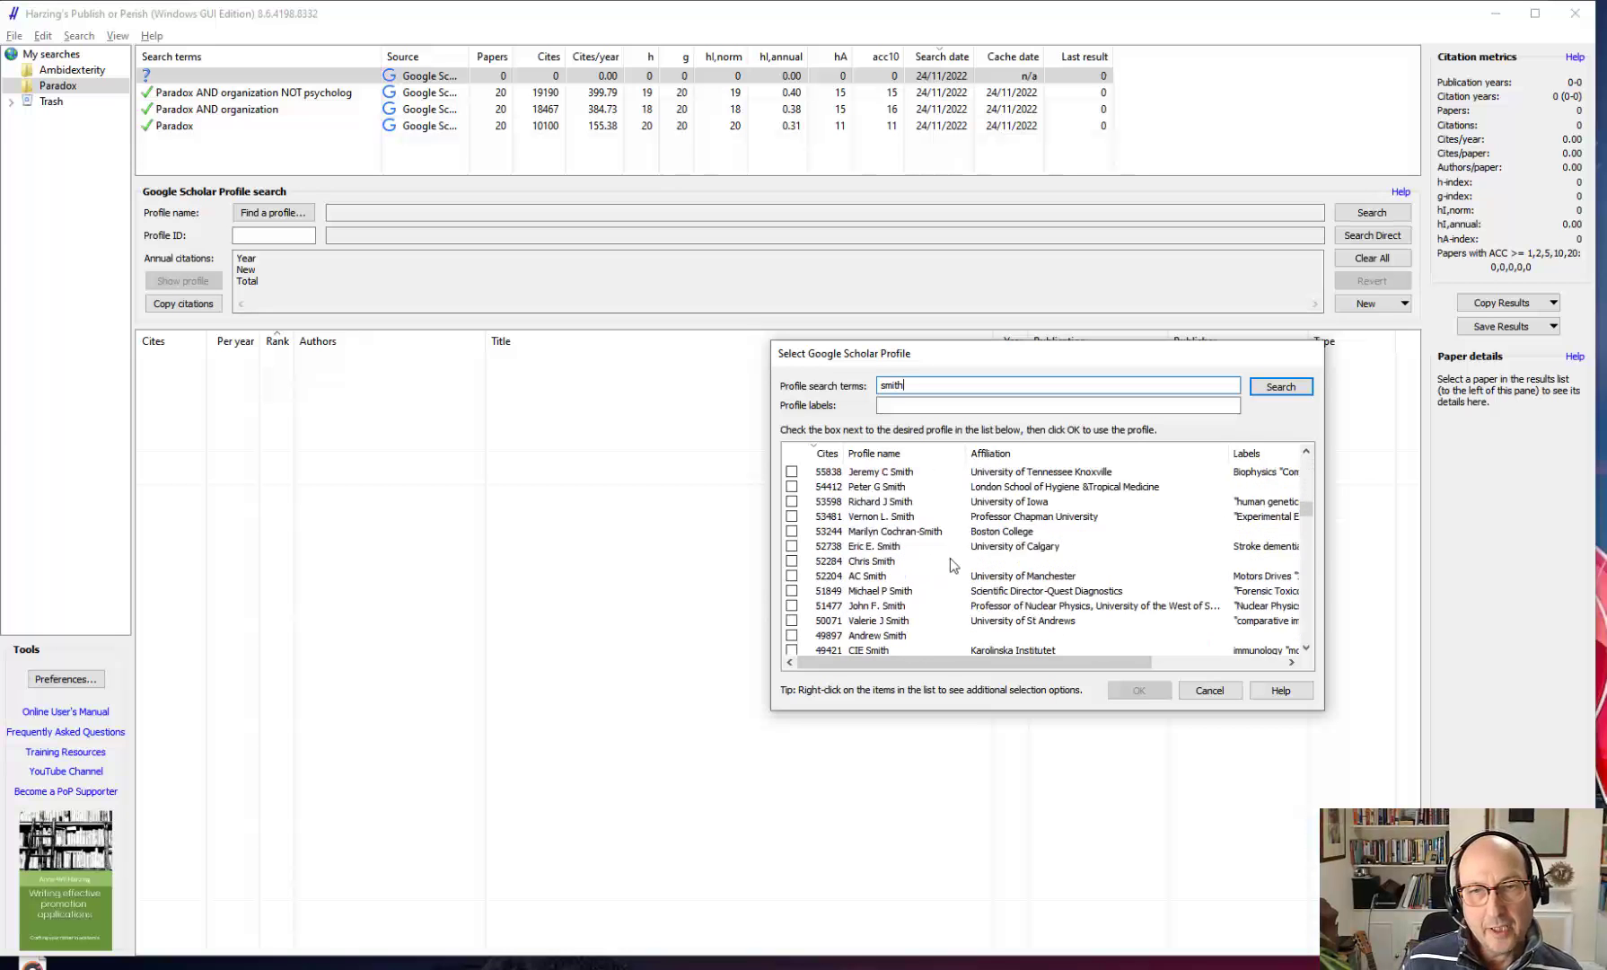
scroll(974, 566, "down", 8)
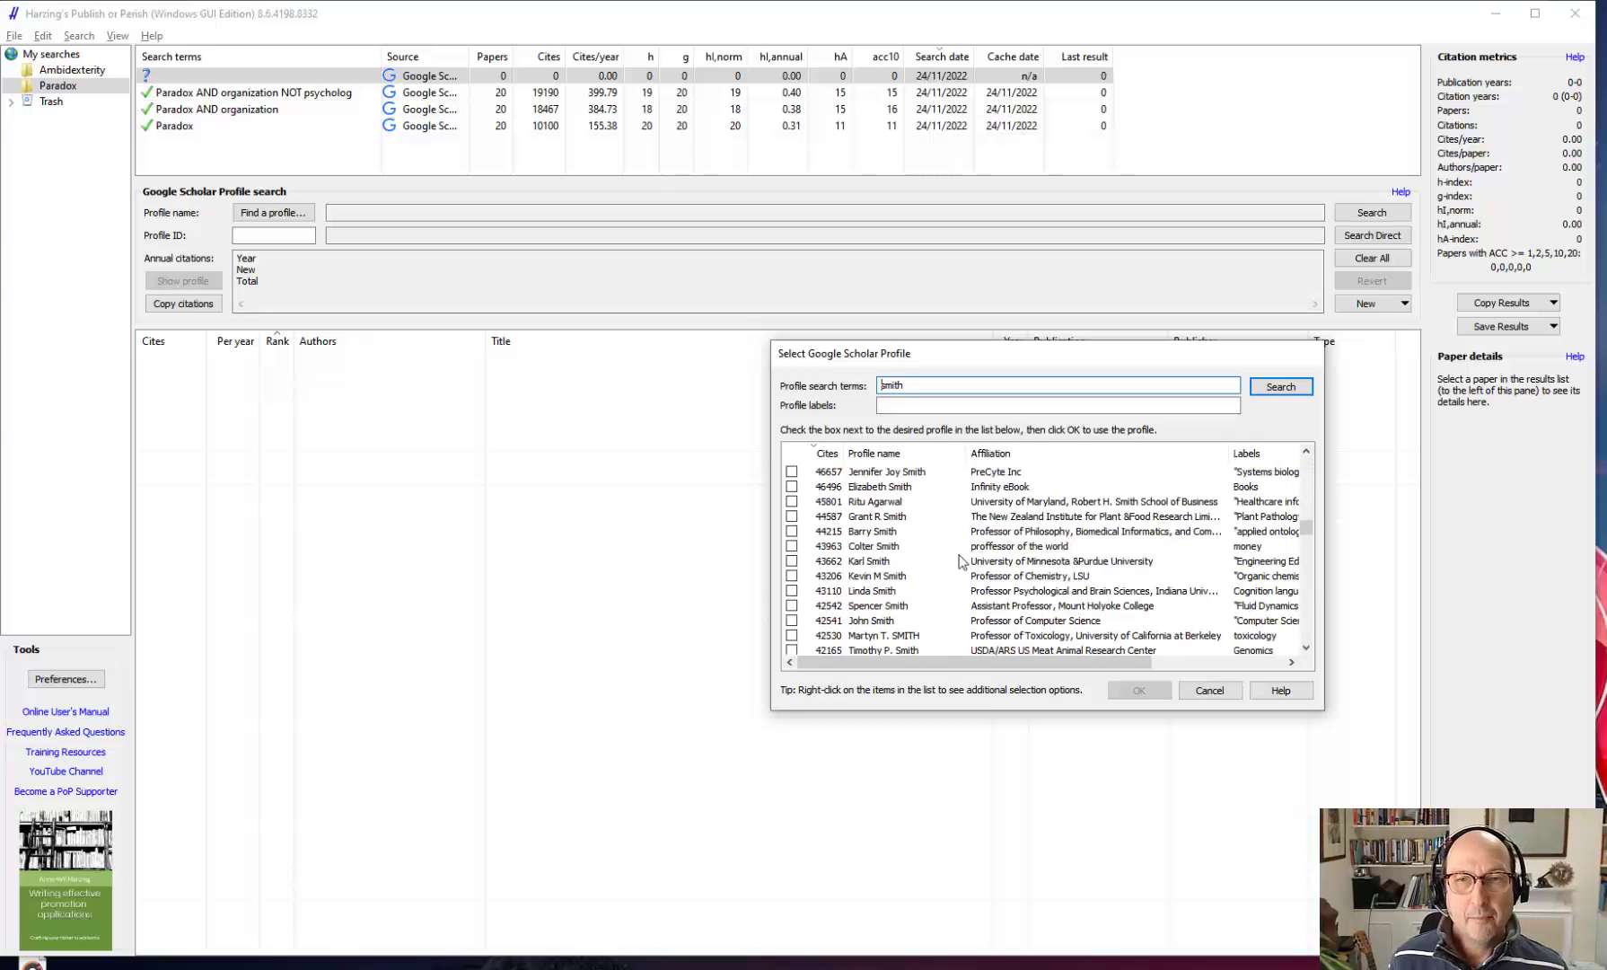
key("Home")
type("wendy")
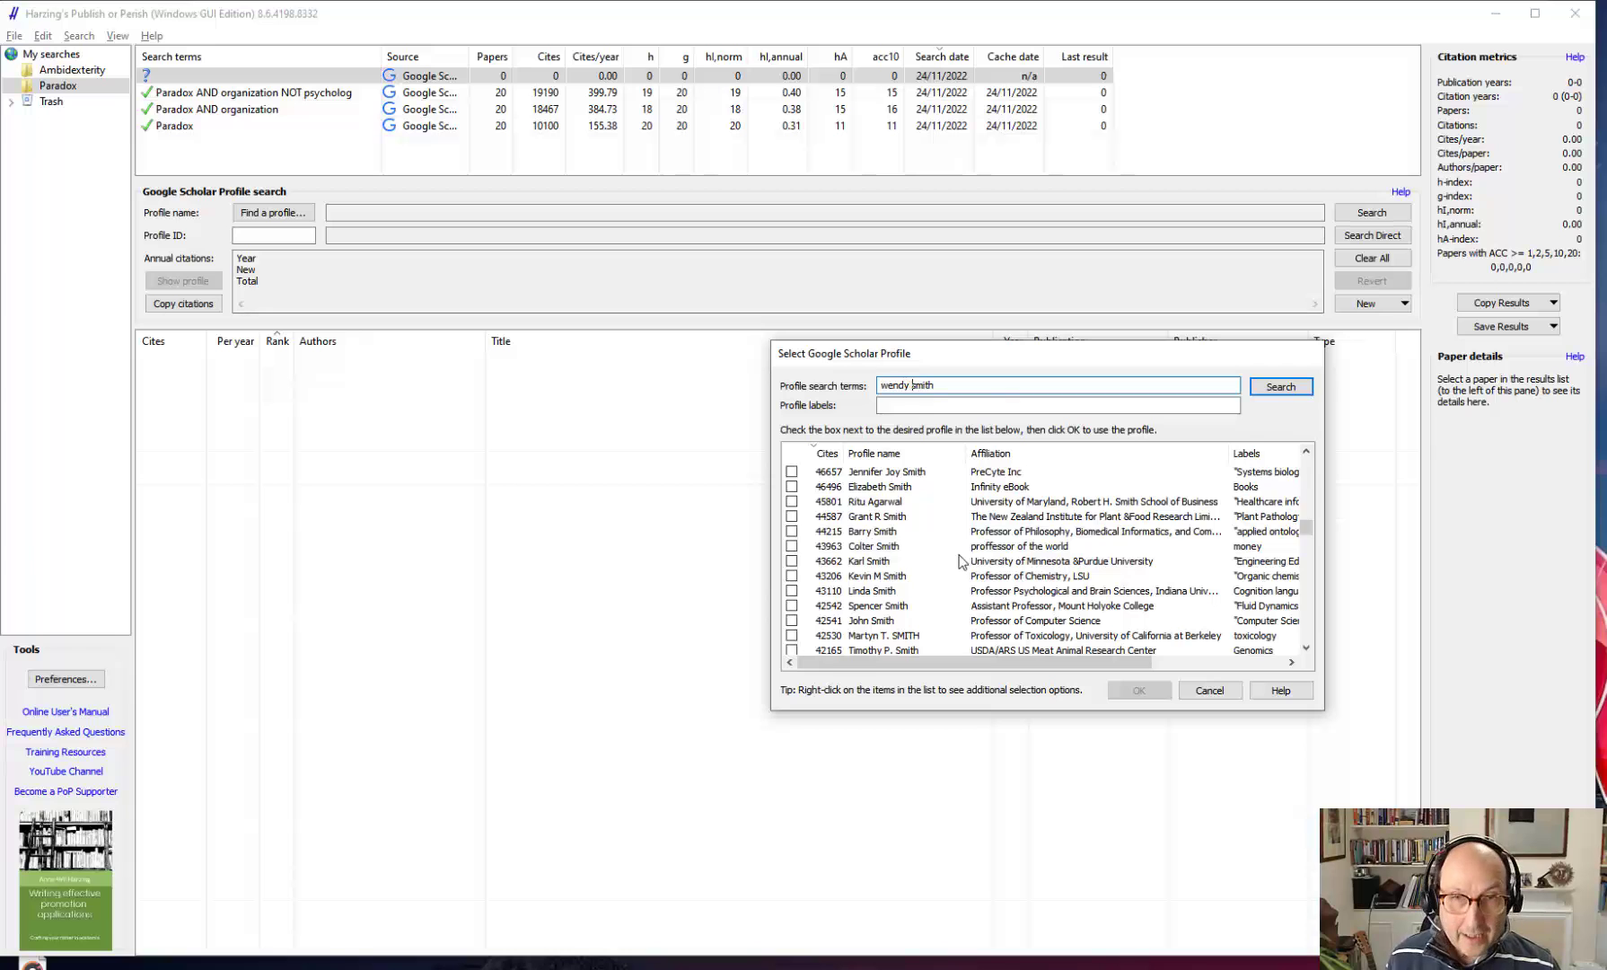
key("Return")
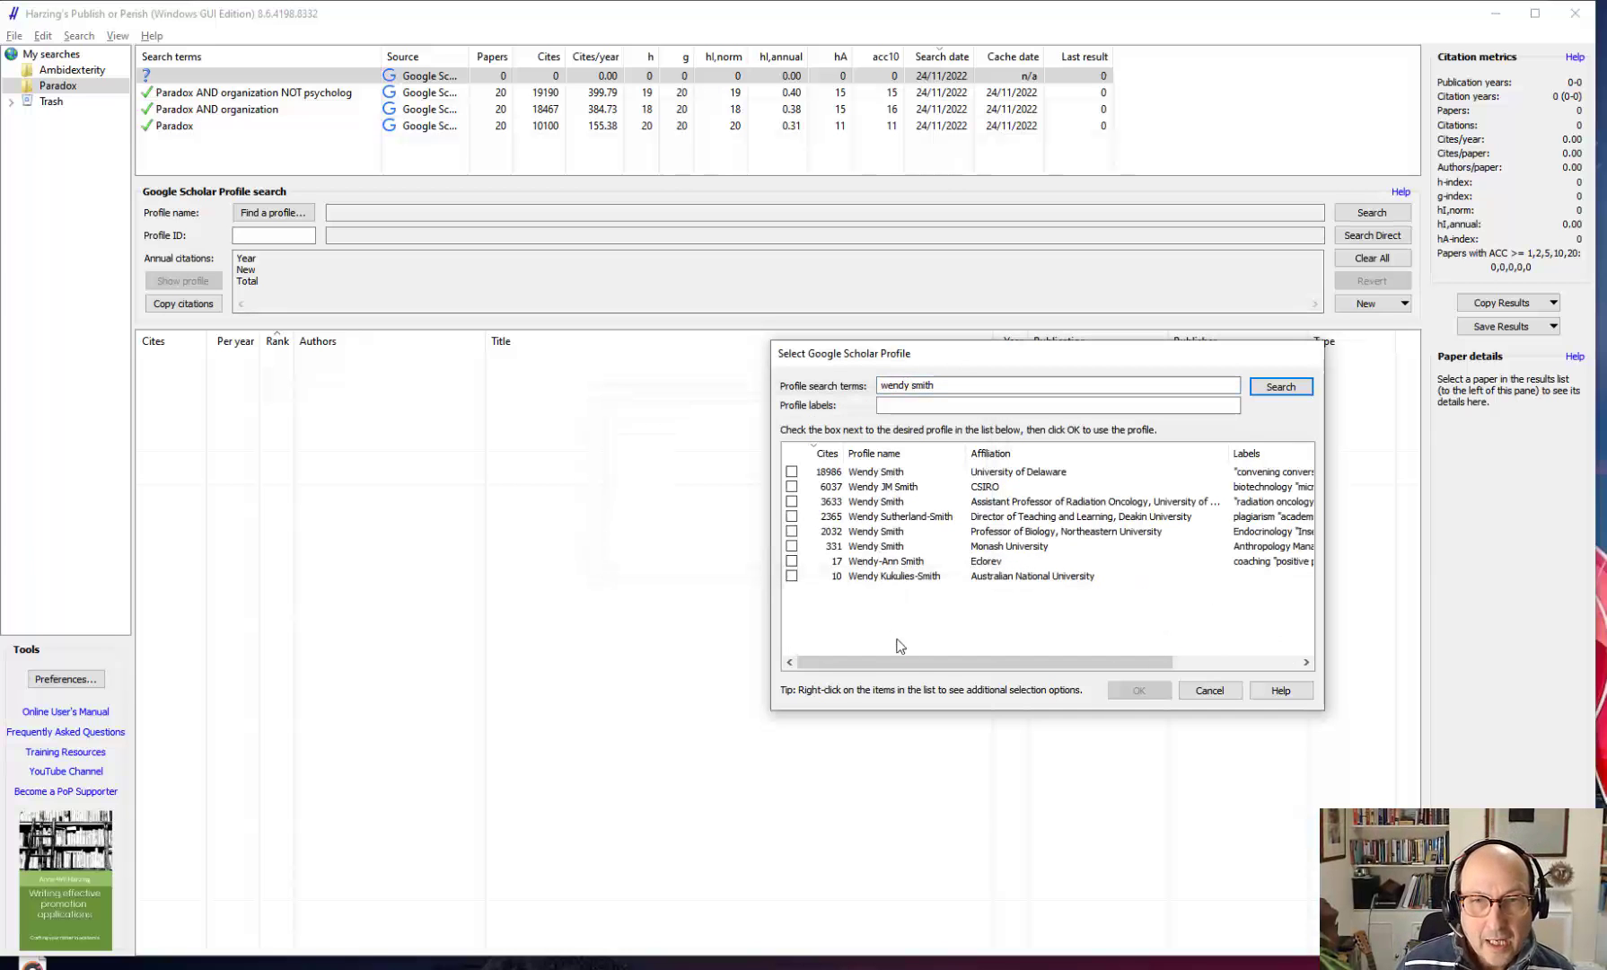
left_click_drag(921, 662, 851, 649)
left_click_drag(828, 564, 840, 496)
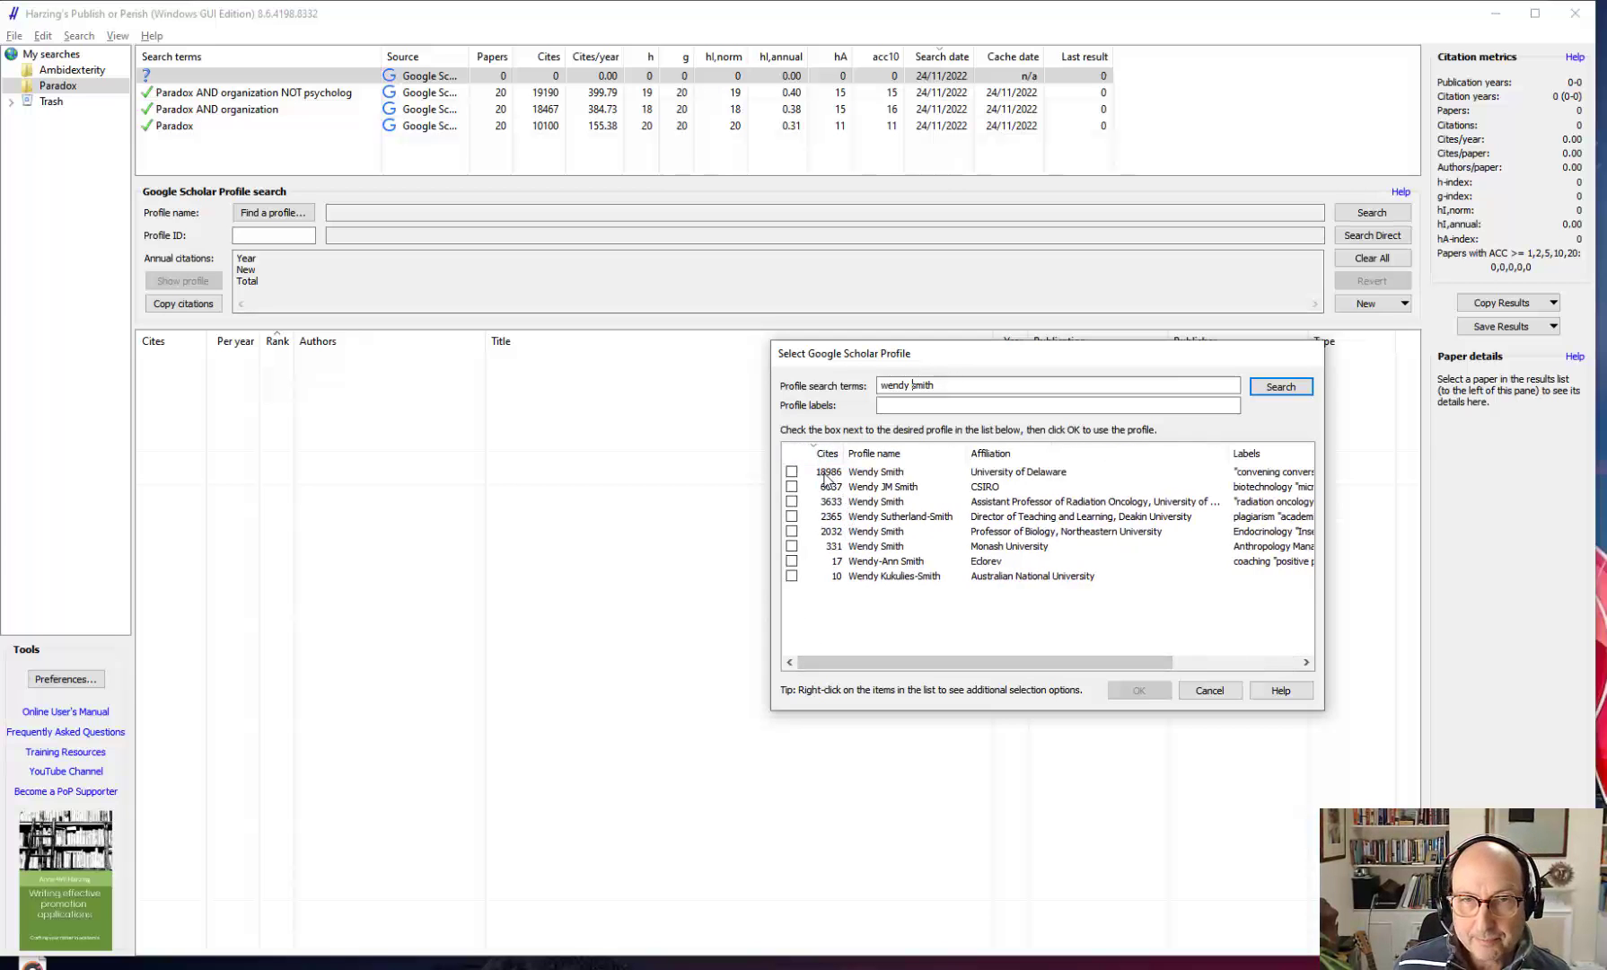
left_click(791, 472)
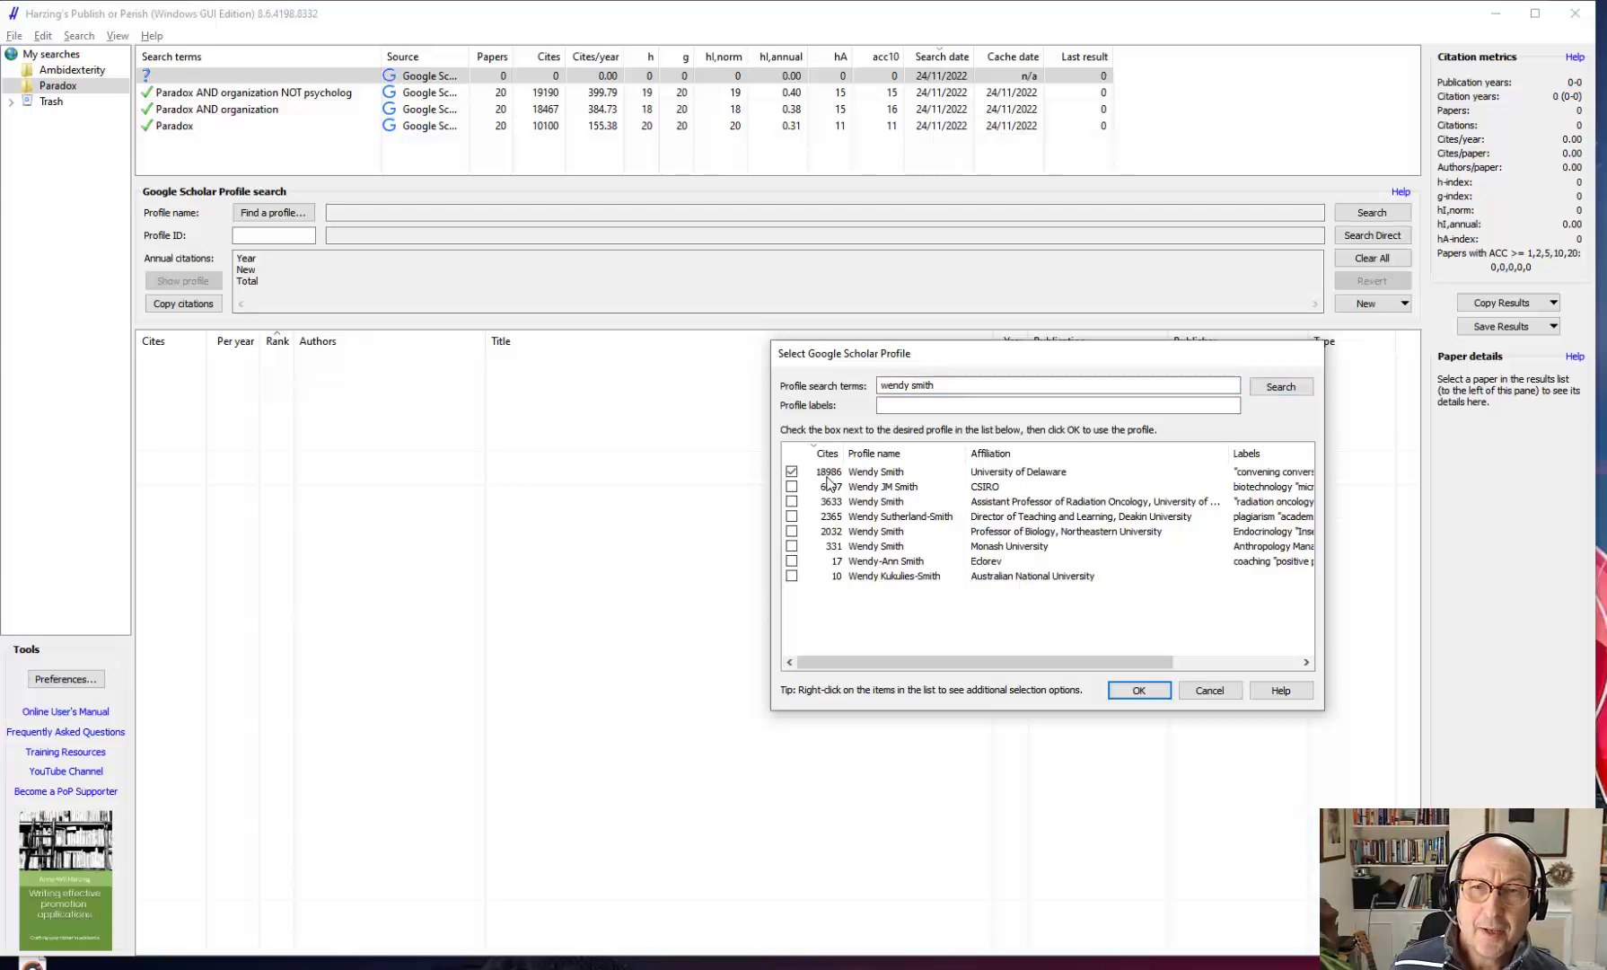
left_click(1138, 690)
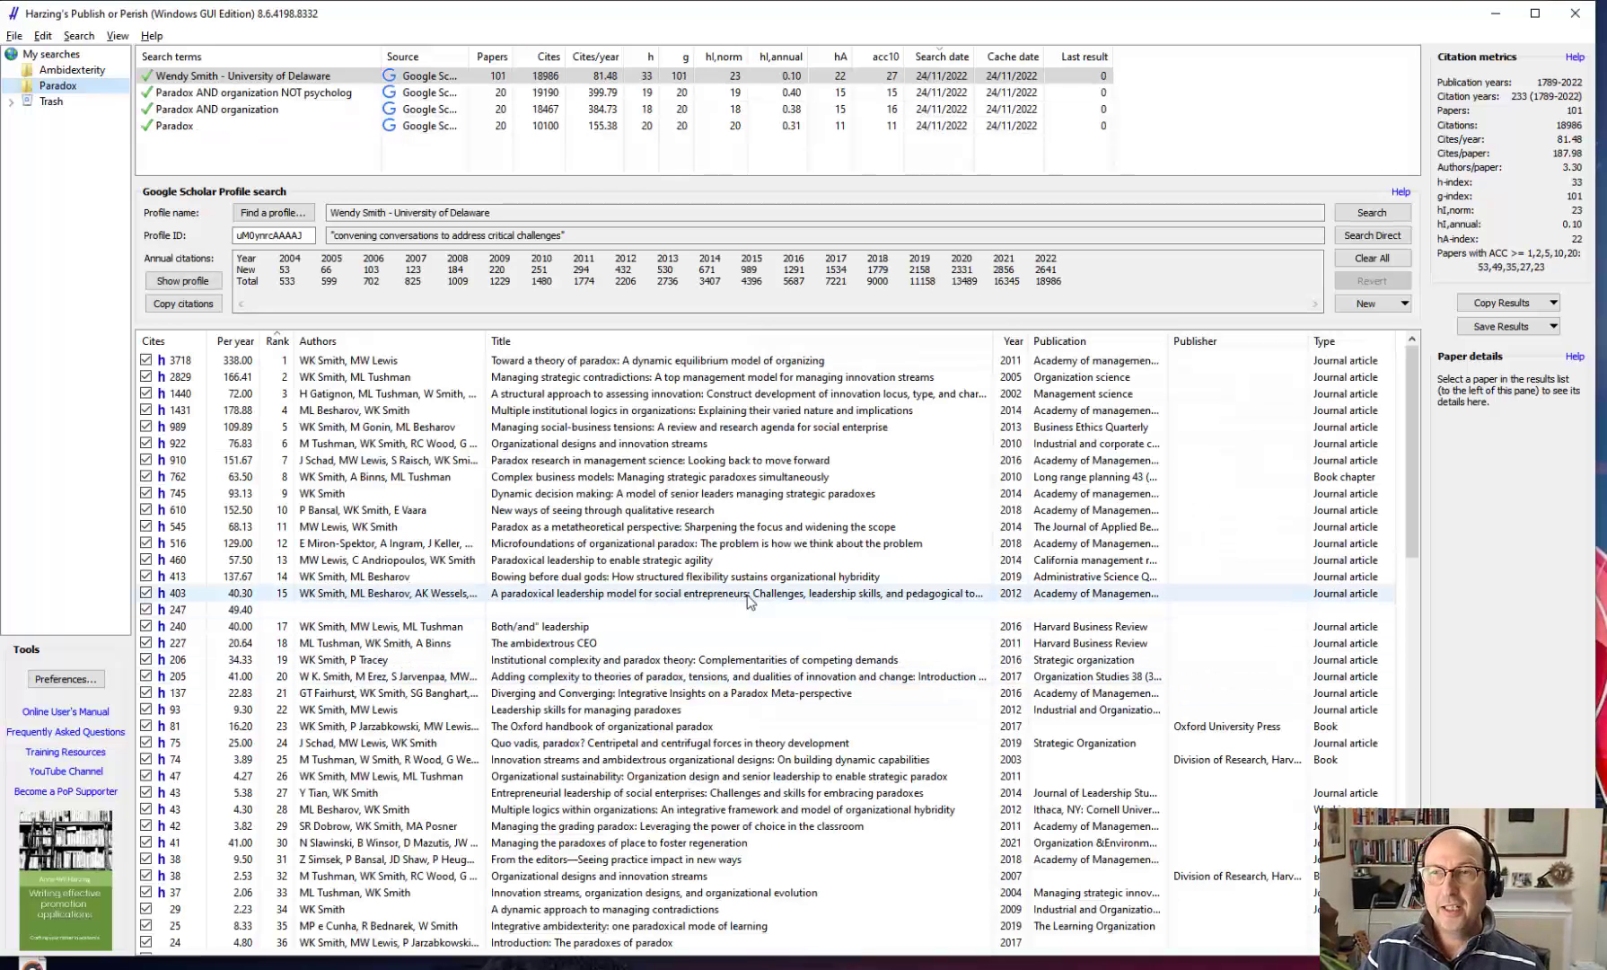
- Browse the 101 papers, starting with 'Toward a theory of paradox', then clear the search selection
left_click(408, 360)
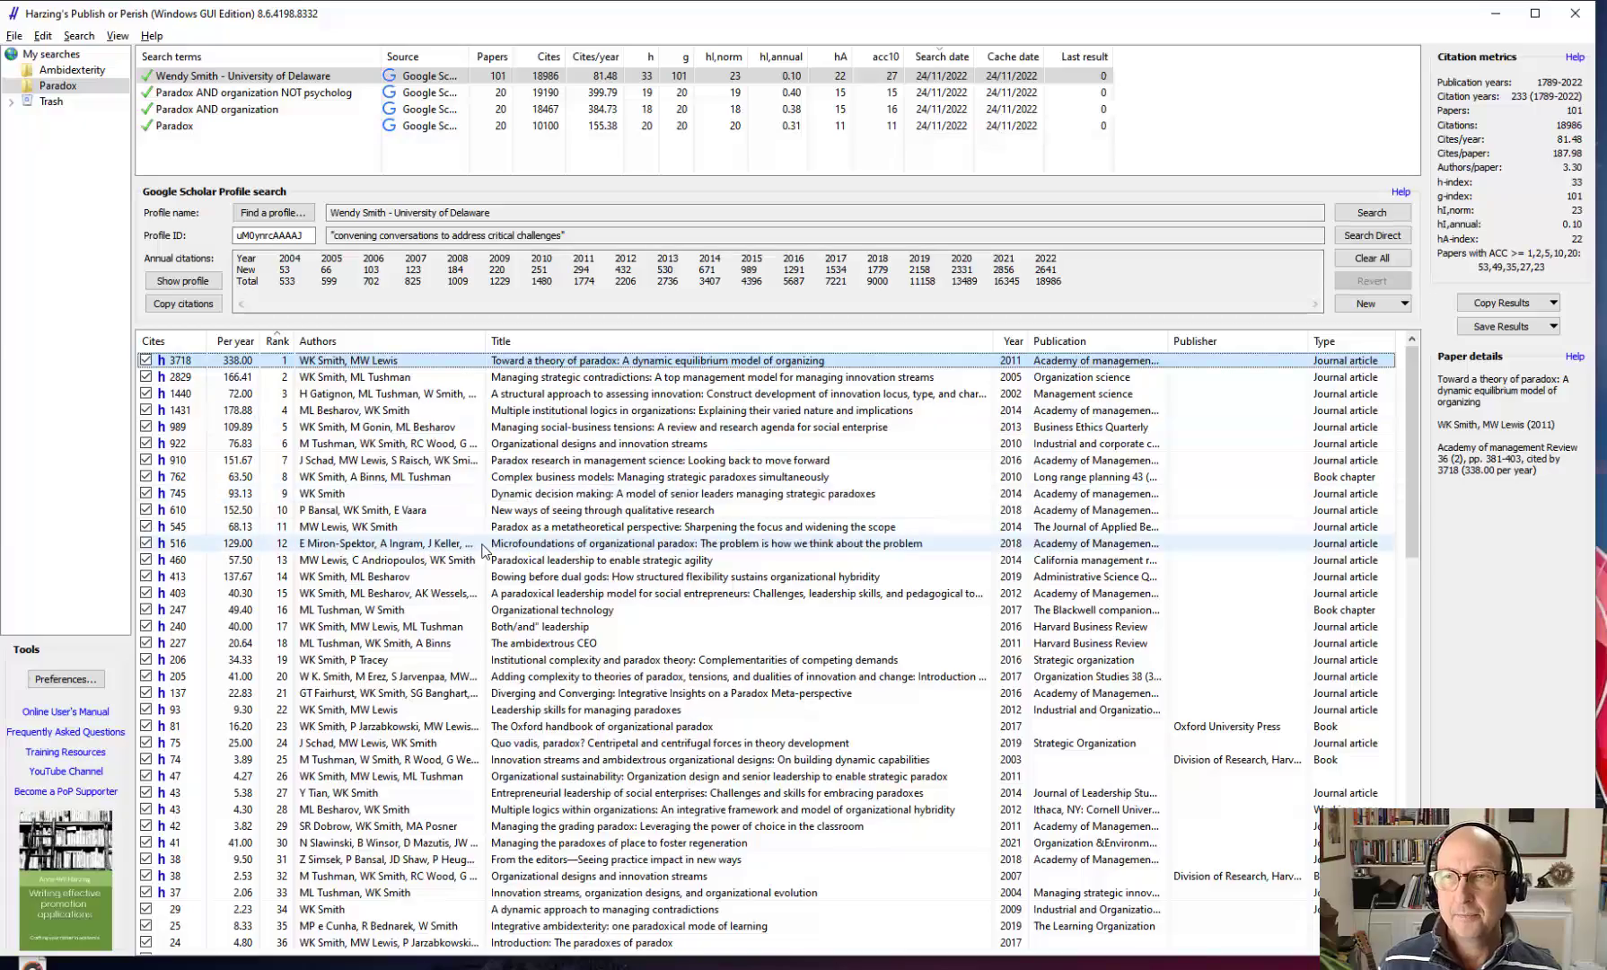
scroll(484, 550, "down", 9)
scroll(485, 551, "down", 11)
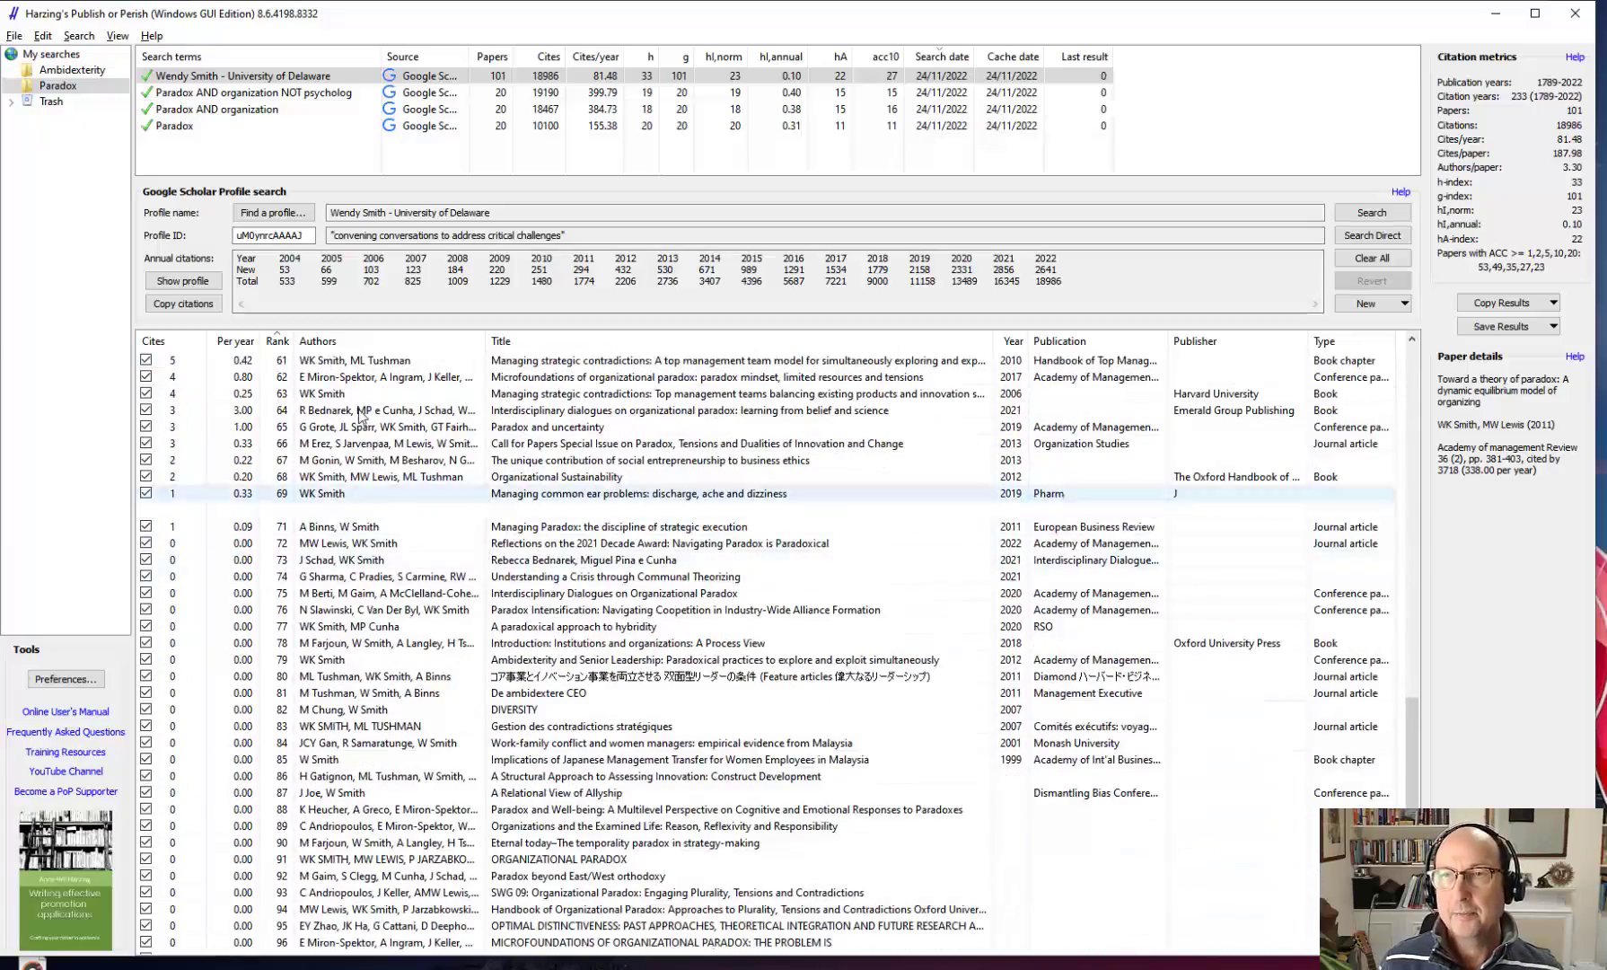
left_click(250, 88)
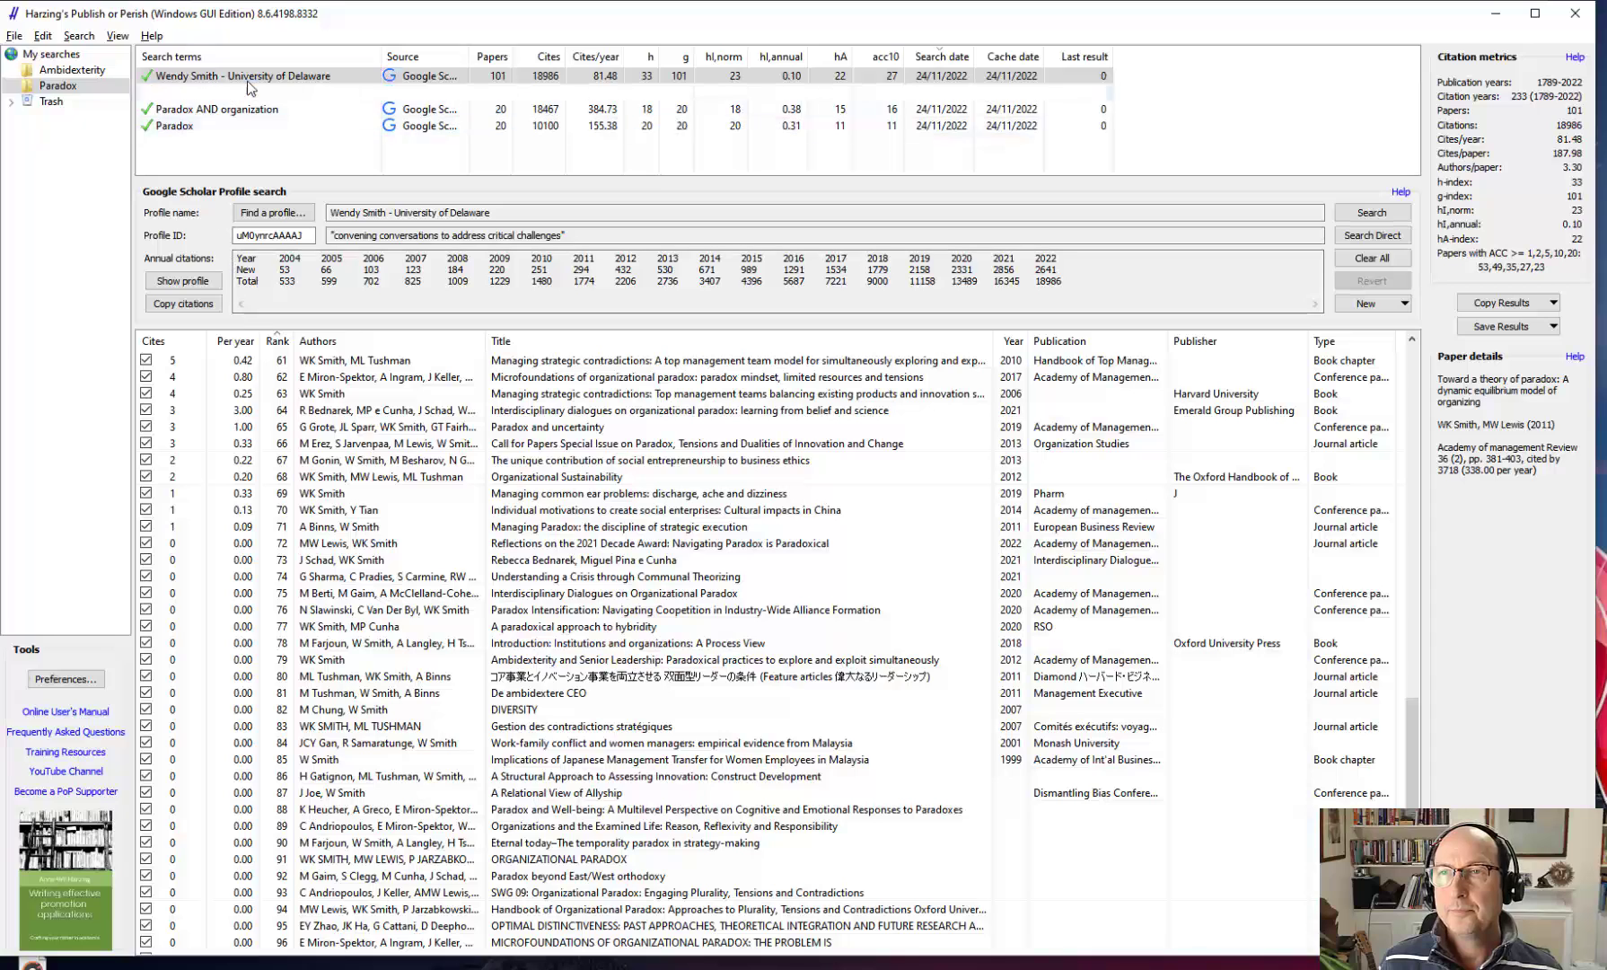
left_click(214, 143)
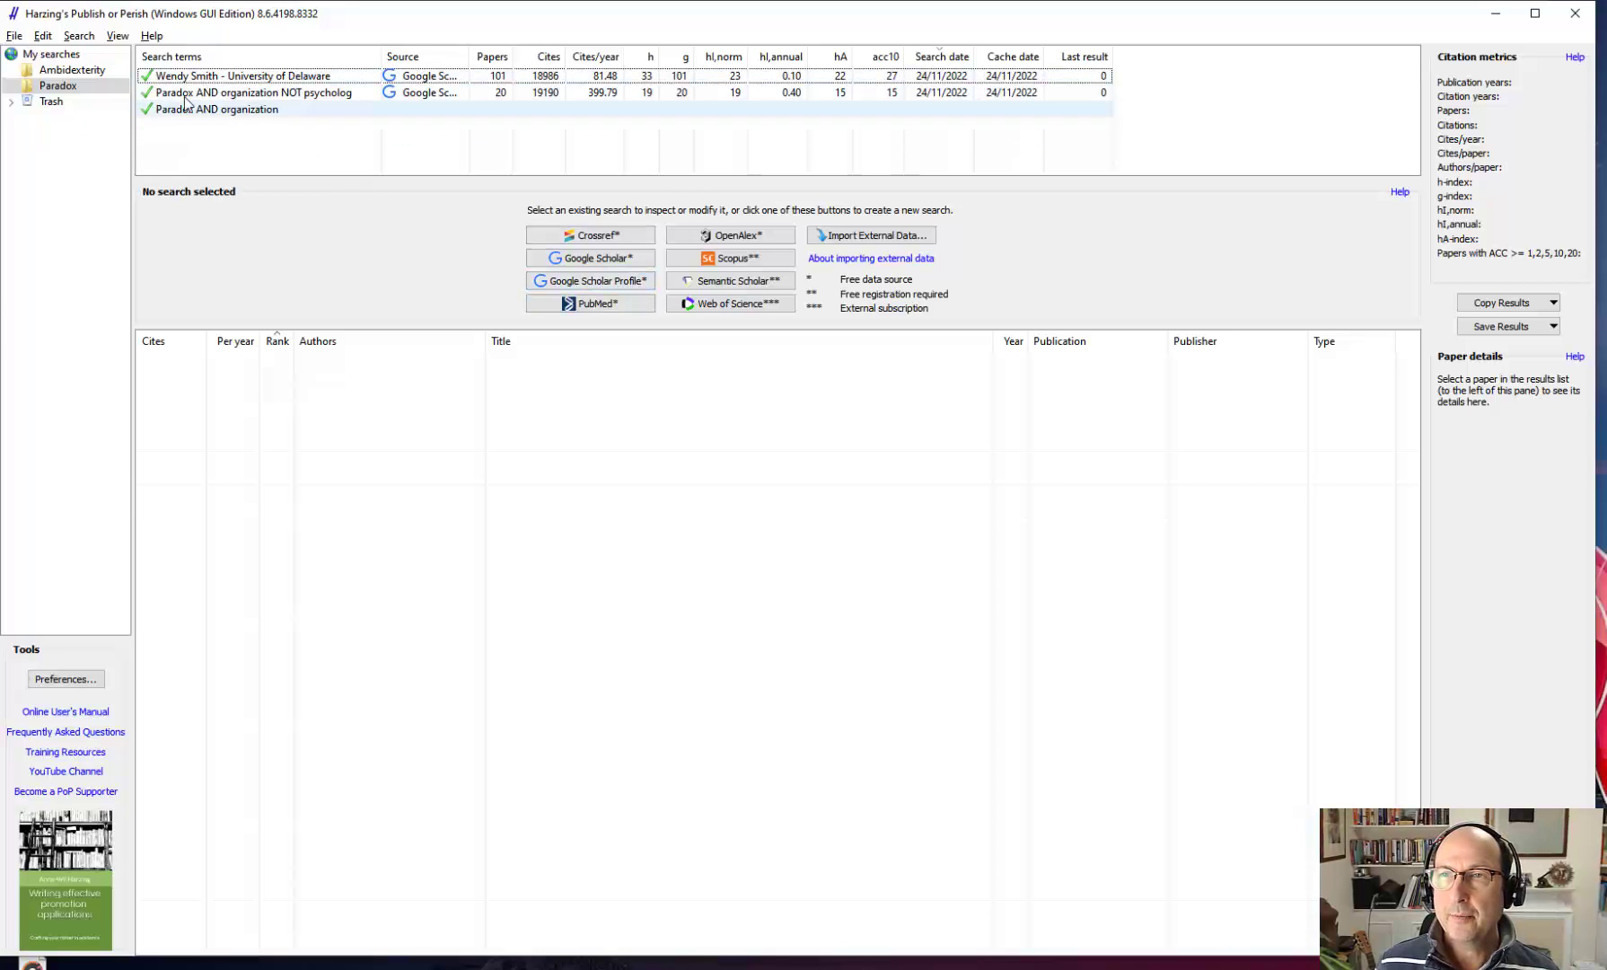
left_click(241, 94)
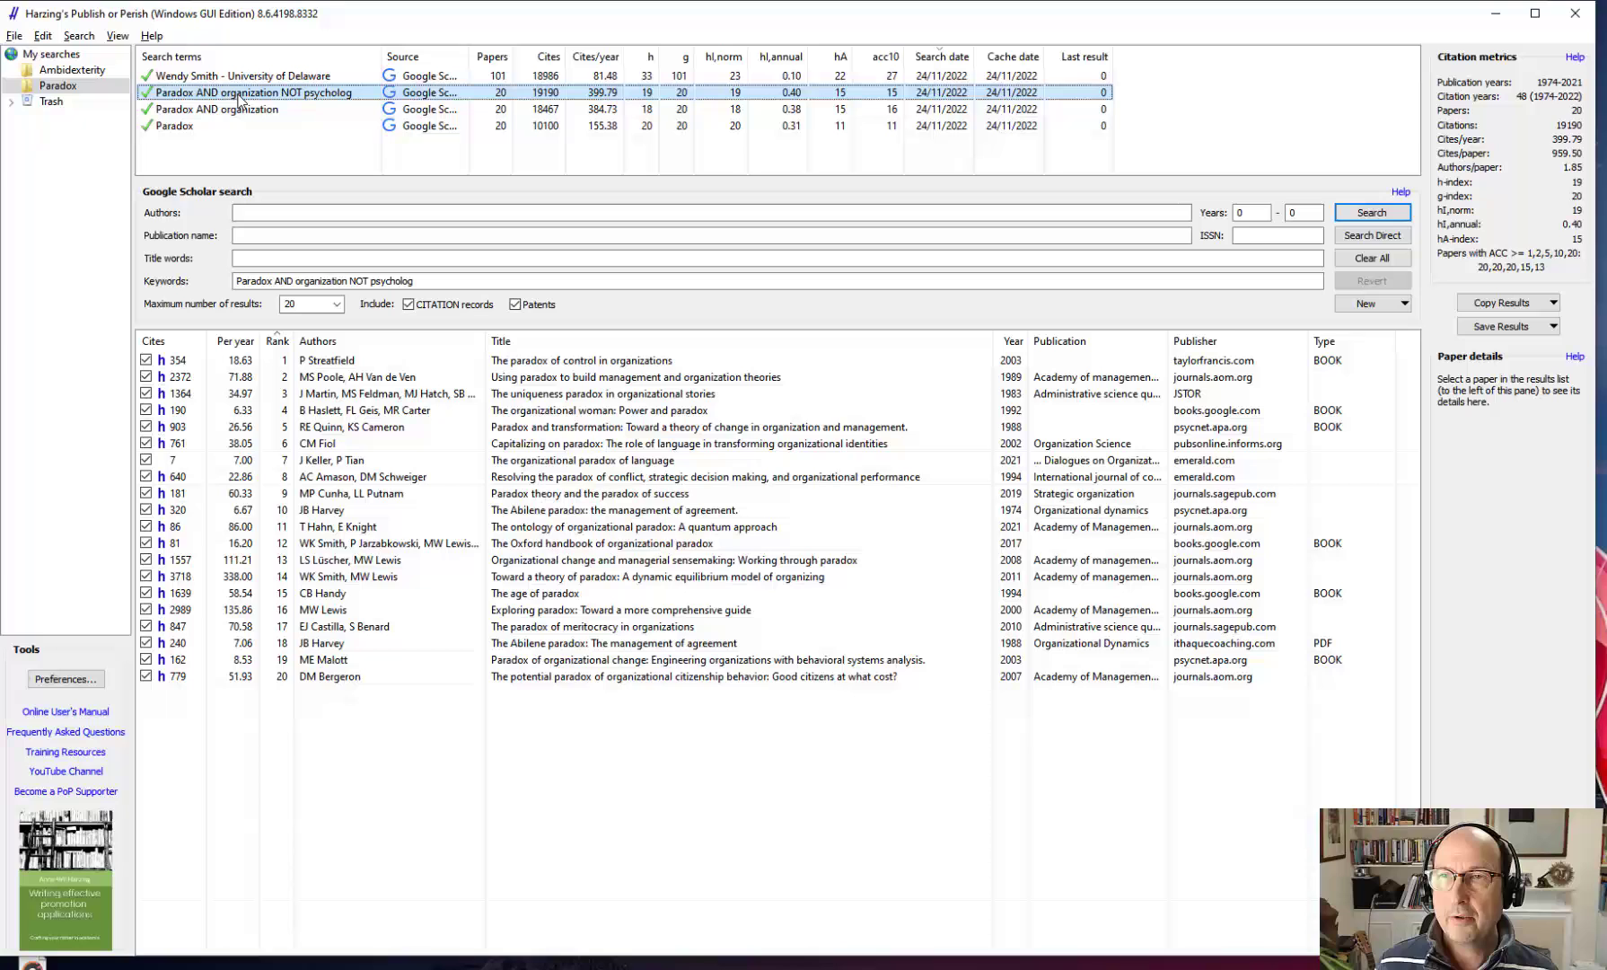
left_click(327, 363)
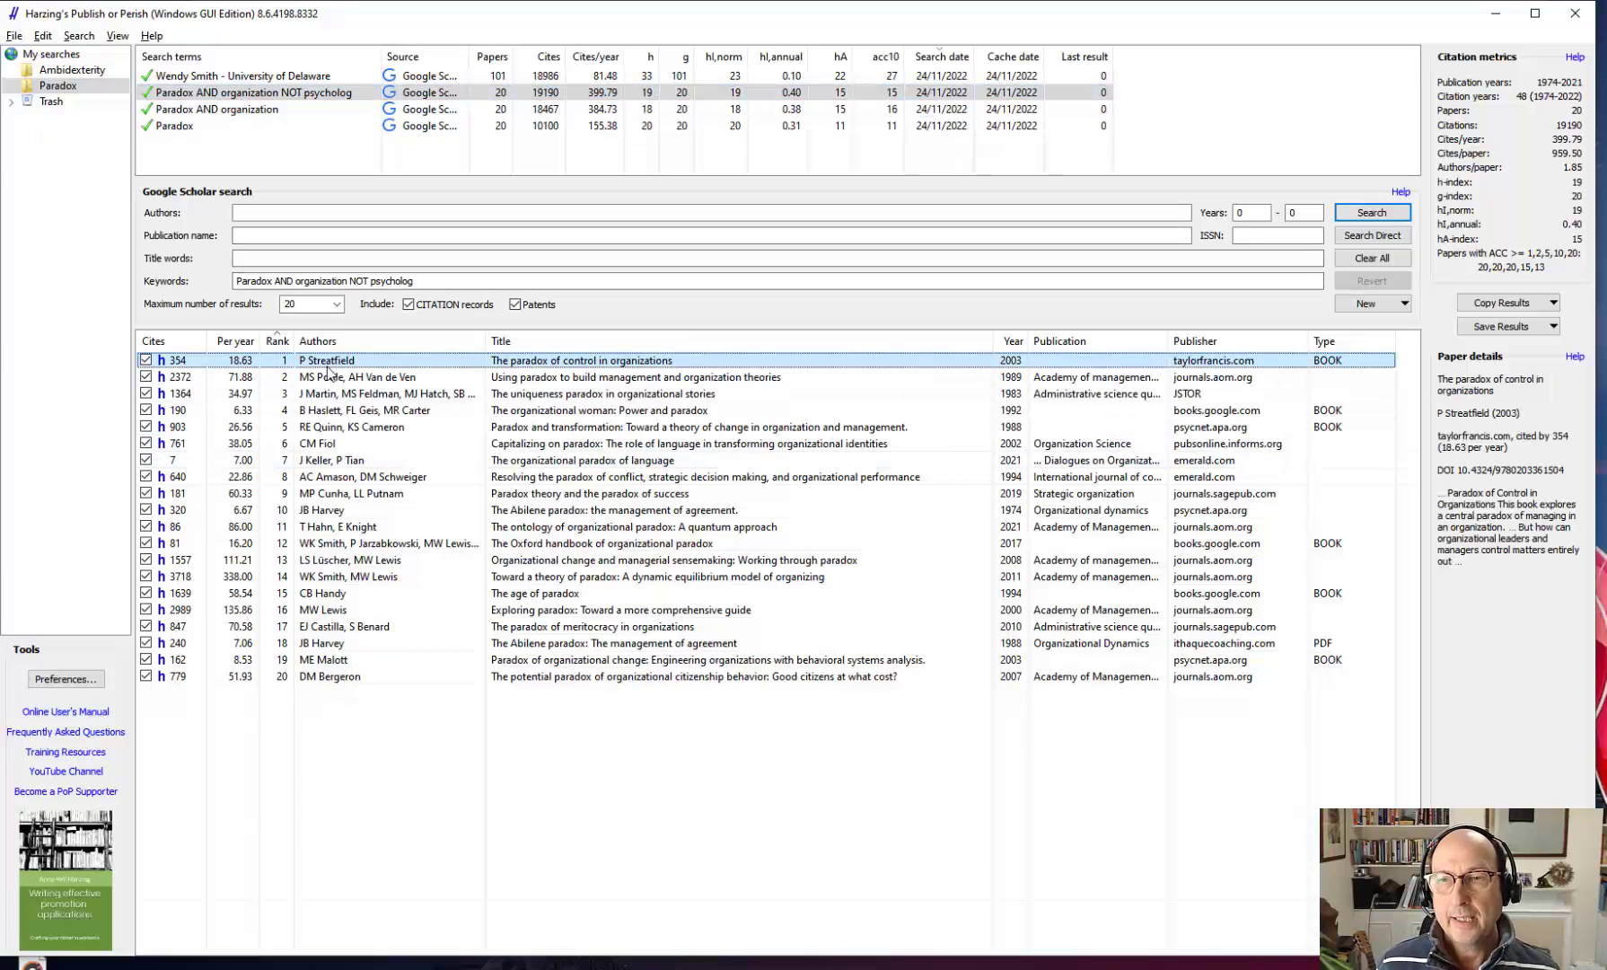
left_click(347, 679, "shift")
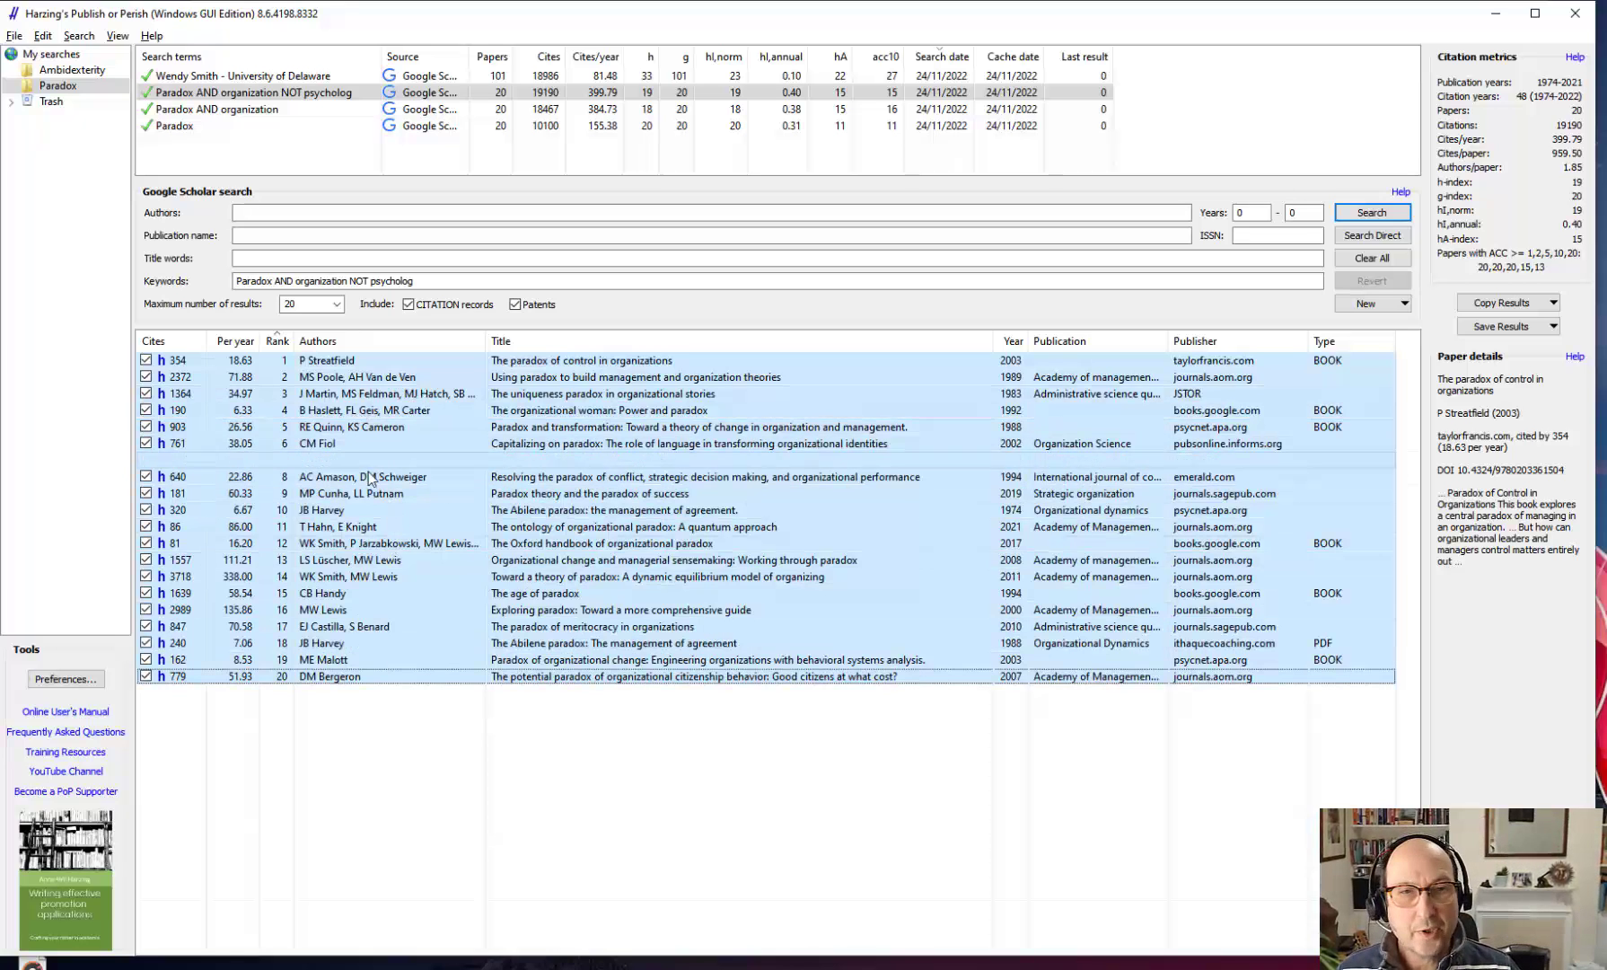
right_click(474, 435)
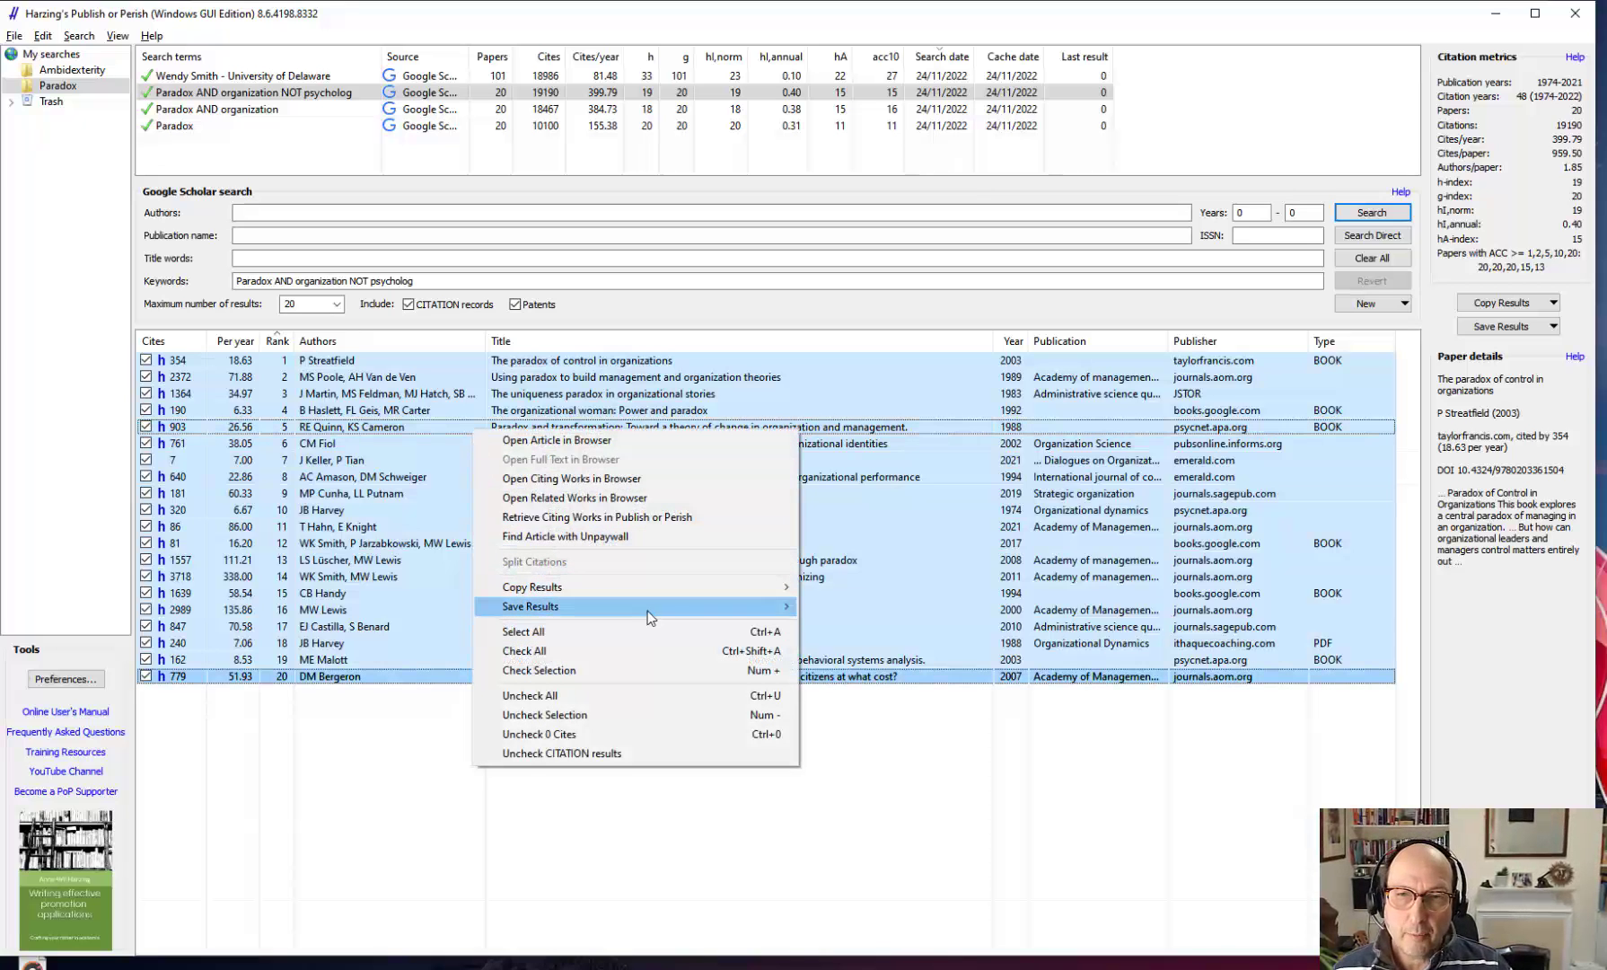
mouse_move(649, 610)
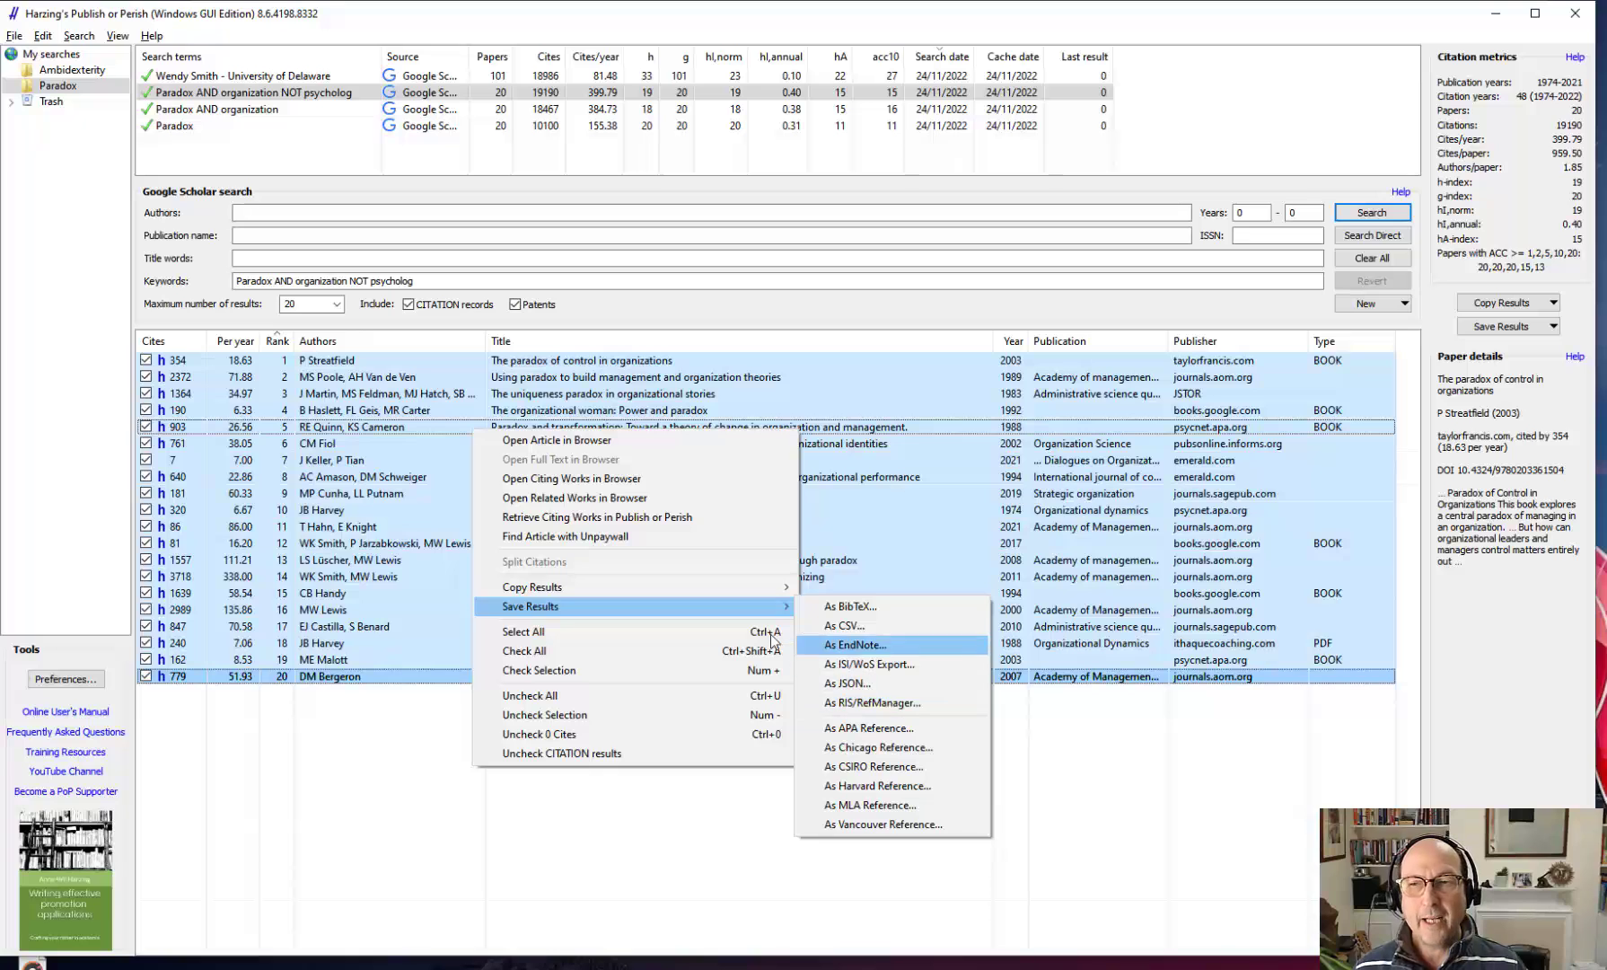
left_click(364, 761)
left_click(368, 757)
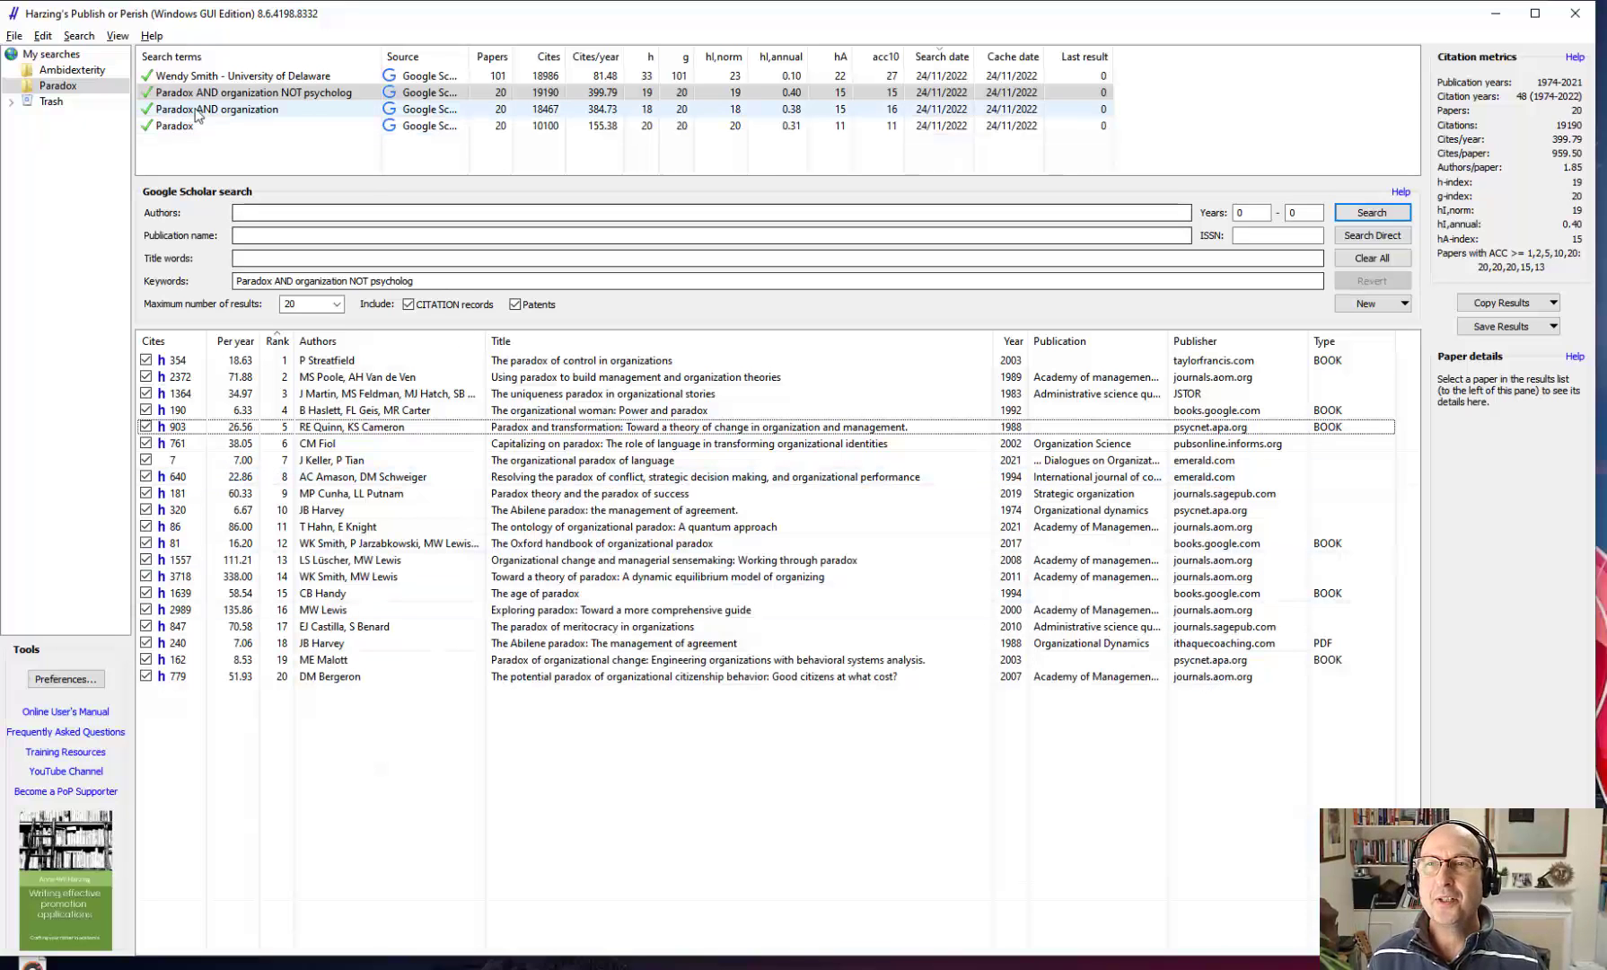
left_click(74, 70)
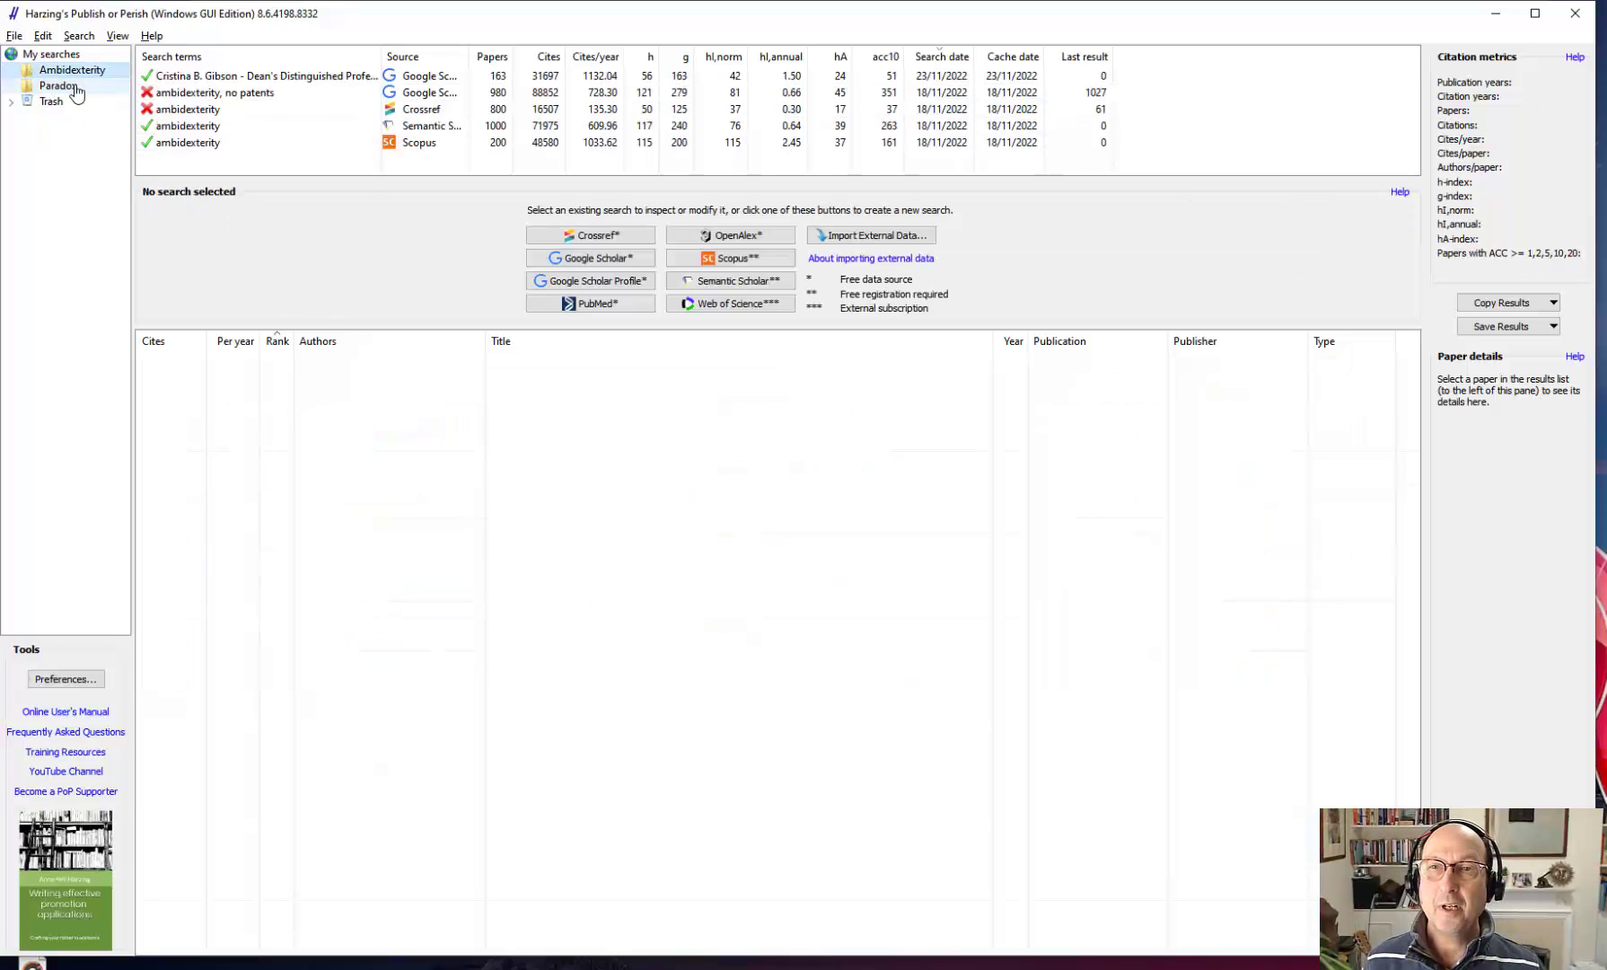
left_click(75, 87)
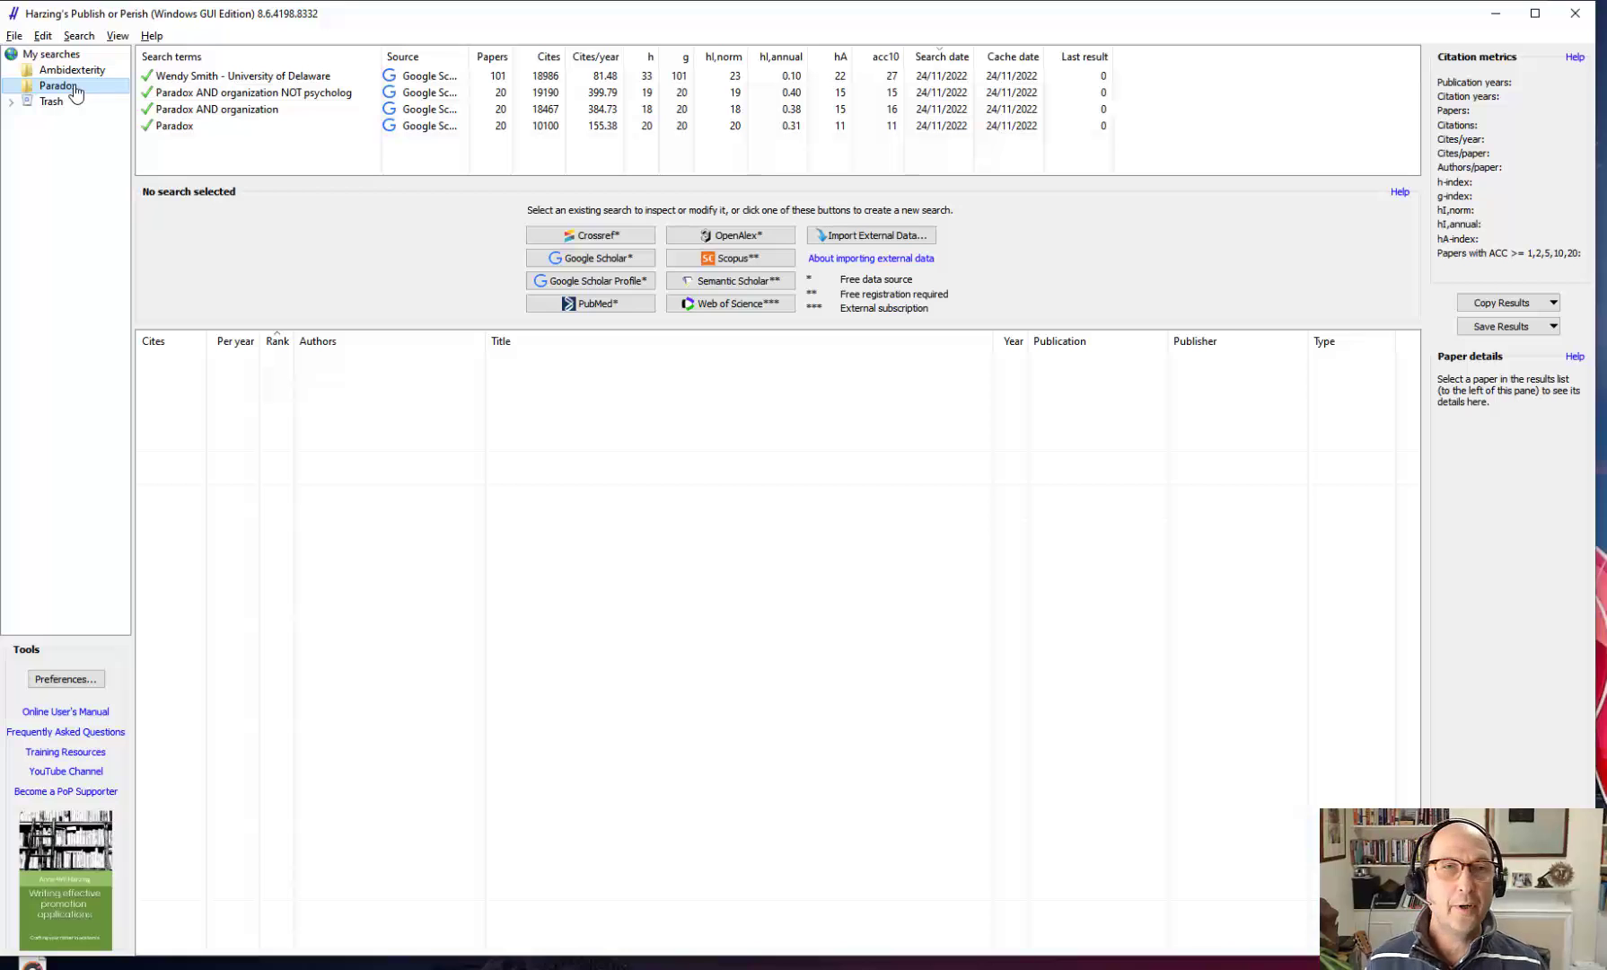